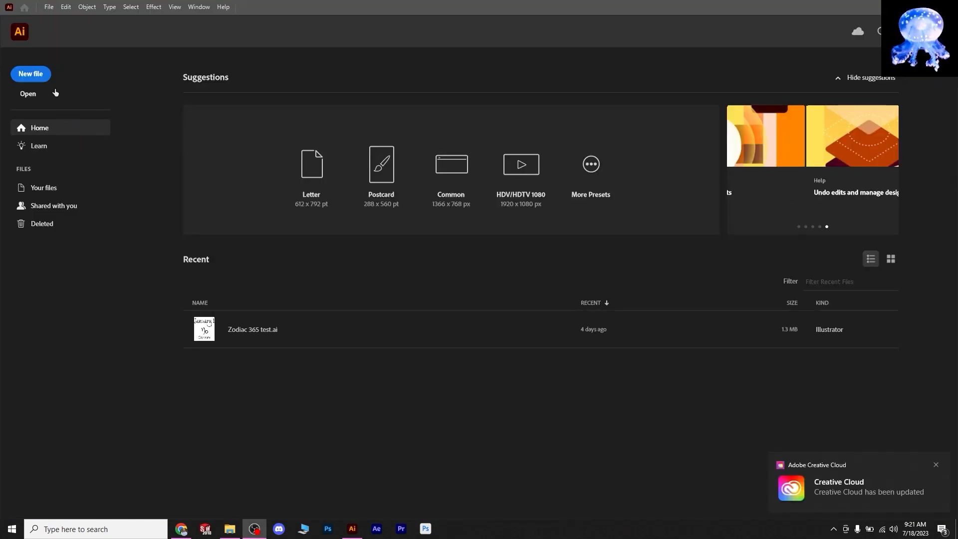
# - Create a new 4500 x 5400 px document from the recent custom preset
pyautogui.click(41, 78)
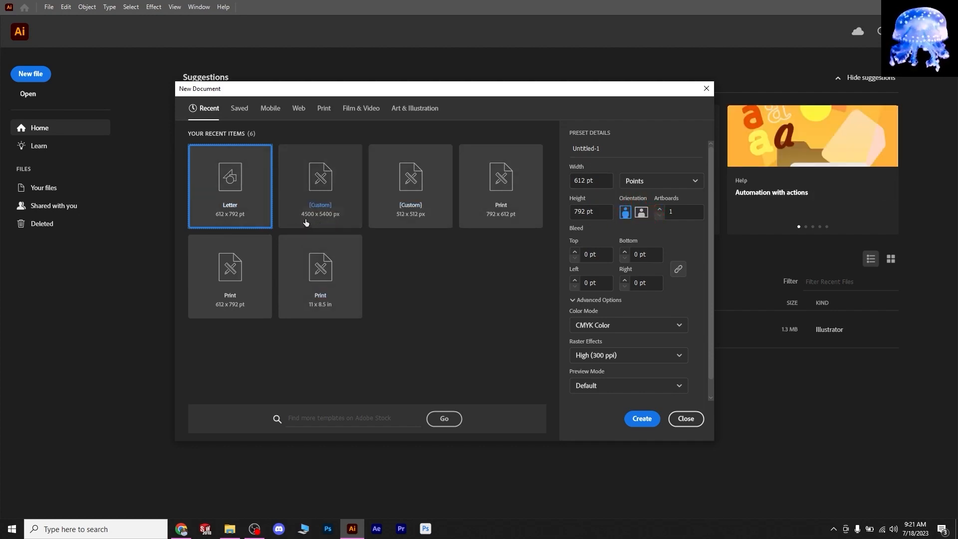
pyautogui.click(348, 173)
pyautogui.click(574, 185)
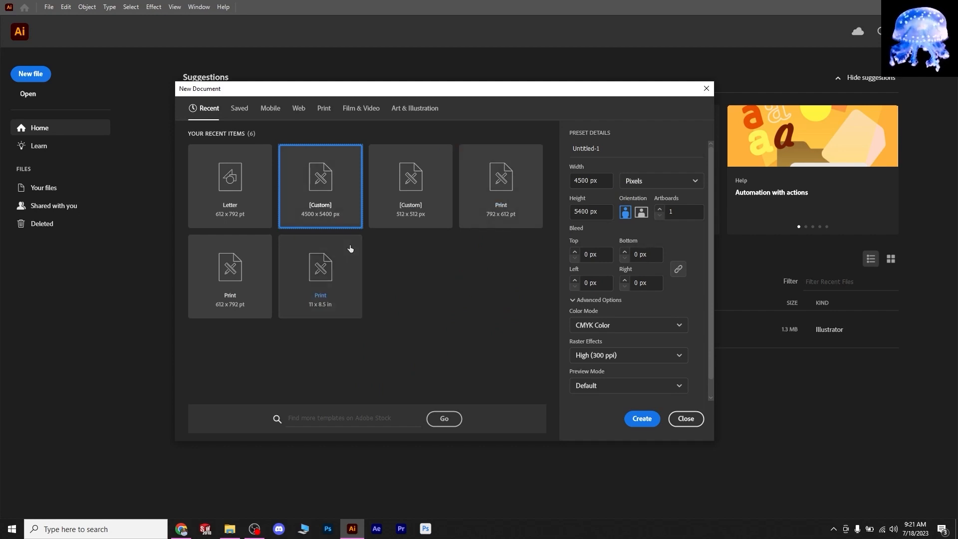
pyautogui.press('Return')
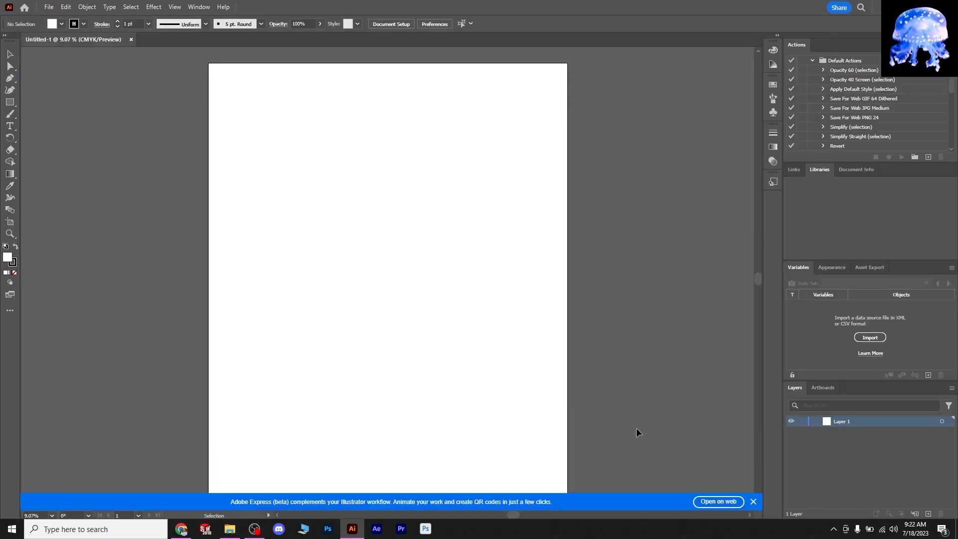
# - Place a 72 pt placeholder text object in the upper part of the artboard
pyautogui.press('t')
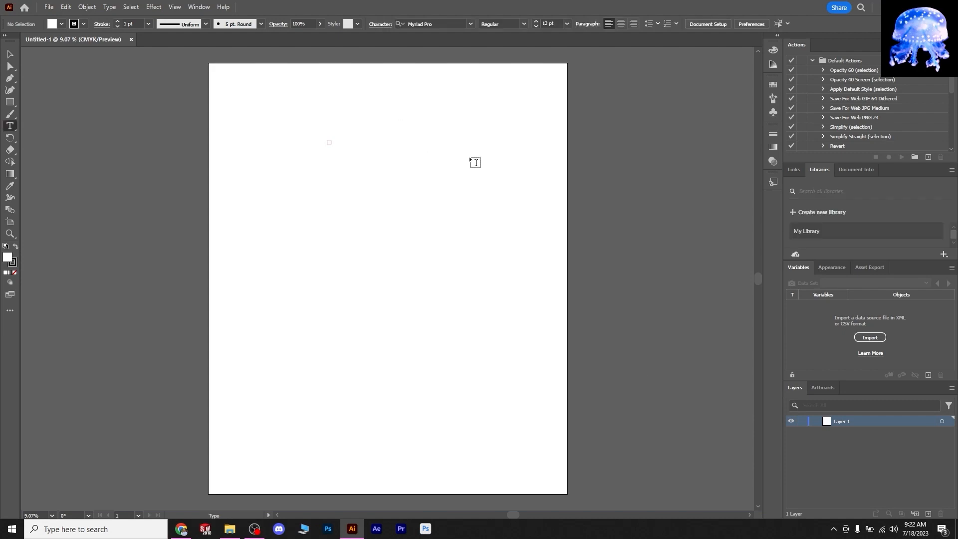
pyautogui.click(567, 25)
pyautogui.click(581, 199)
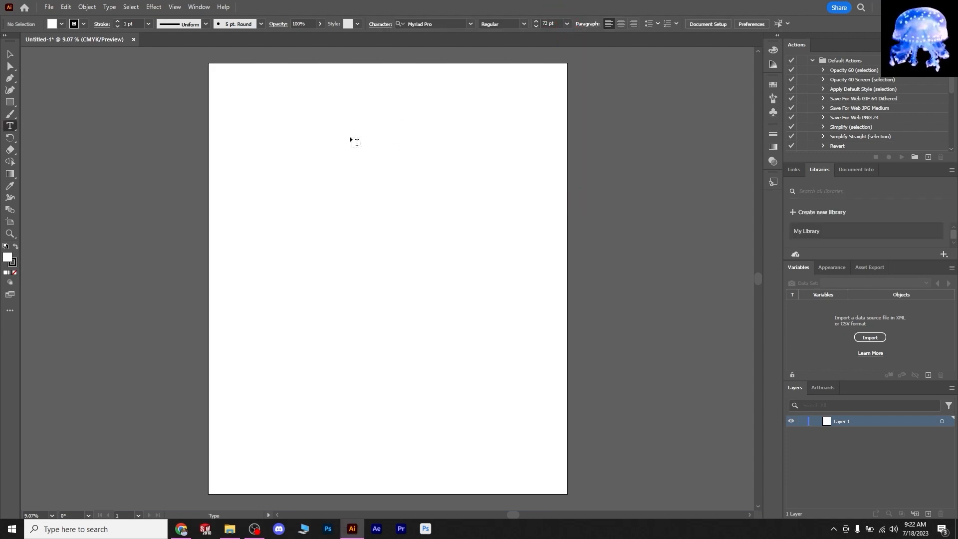
pyautogui.scroll(-1, 323, 146)
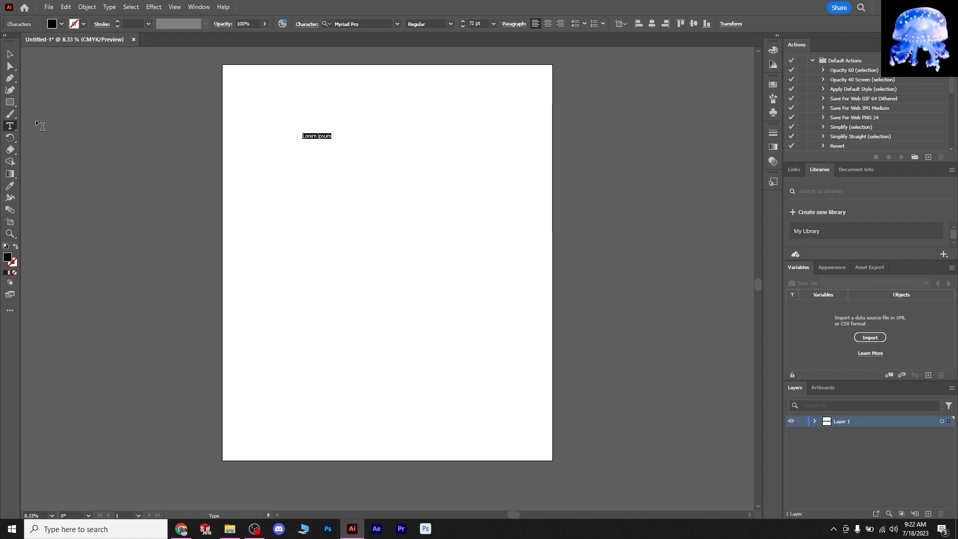
pyautogui.click(17, 57)
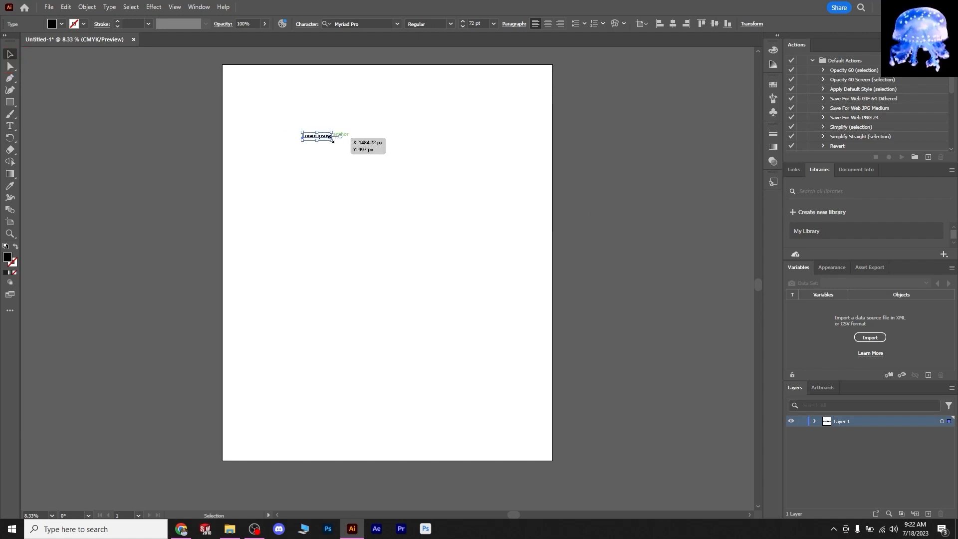
# - Scale the placeholder text proportionally up to about 564 pt and move it toward the artboard's upper left
pyautogui.moveTo(332, 140); pyautogui.dragTo(367, 192)
pyautogui.hotkey('ctrl', 'z')
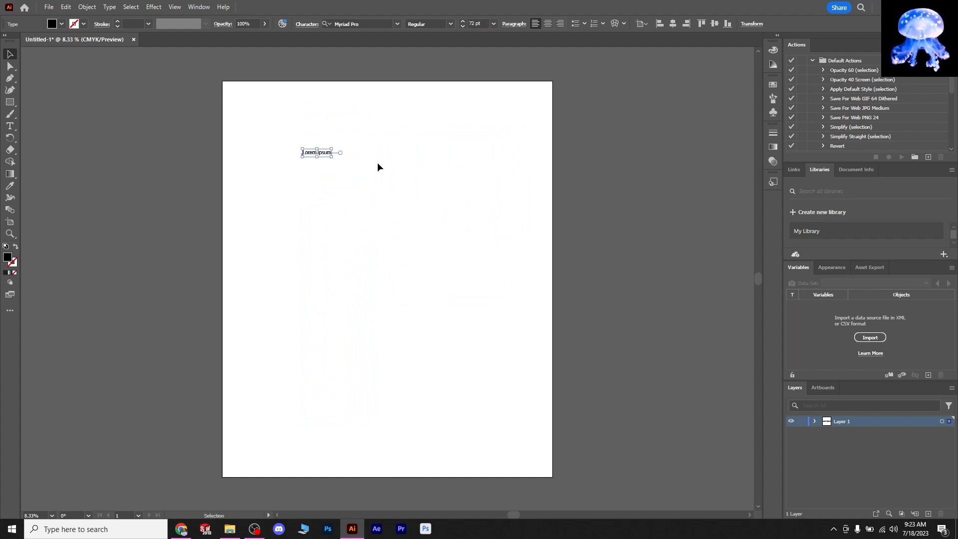
pyautogui.moveTo(332, 157); pyautogui.dragTo(528, 284)
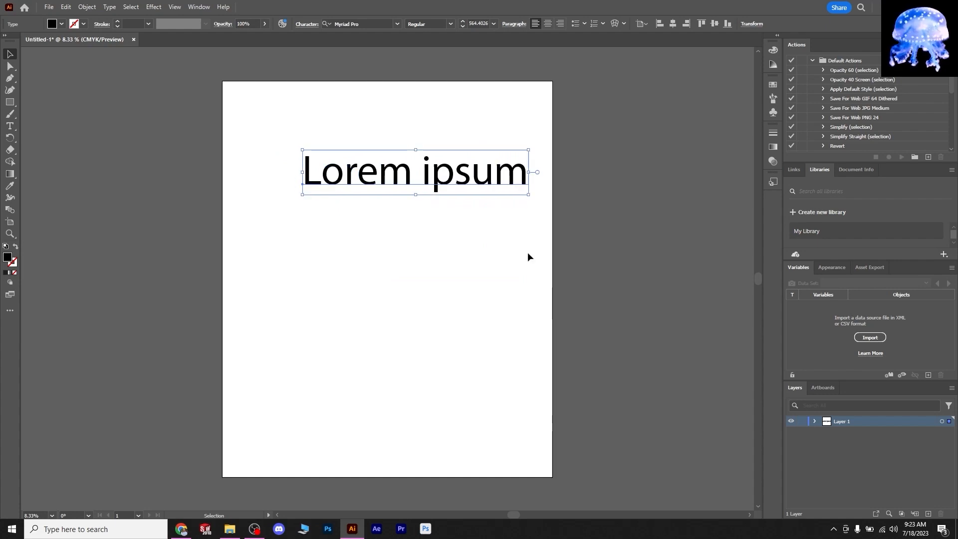
pyautogui.moveTo(438, 169); pyautogui.dragTo(414, 147)
# - Change the placeholder text's font to Chalky Regular and enlarge it to about 907 pt
pyautogui.click(397, 24)
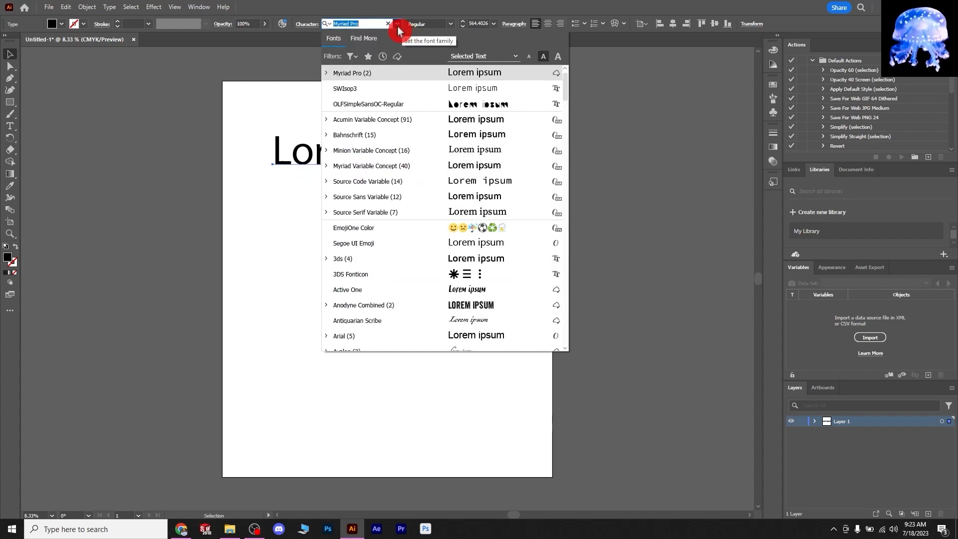
pyautogui.write('chalky')
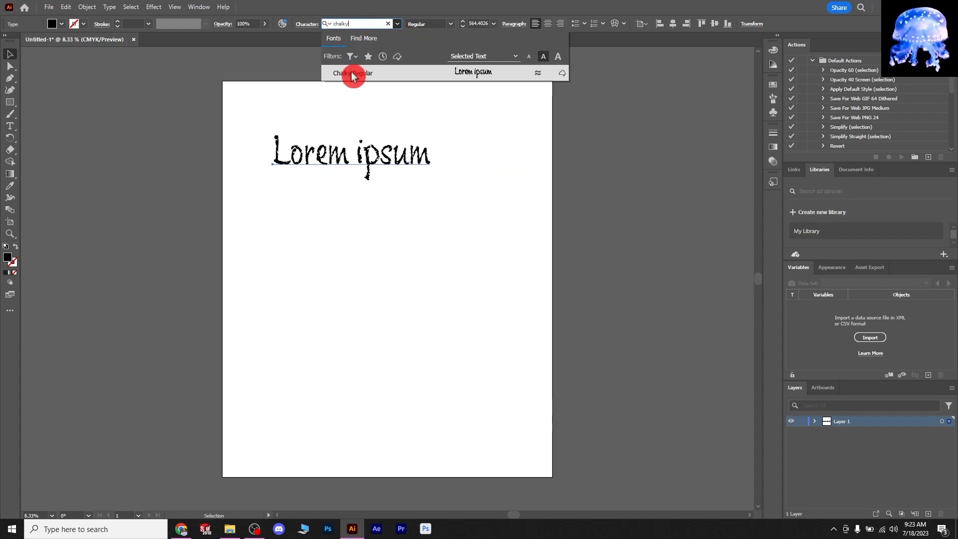
pyautogui.click(353, 74)
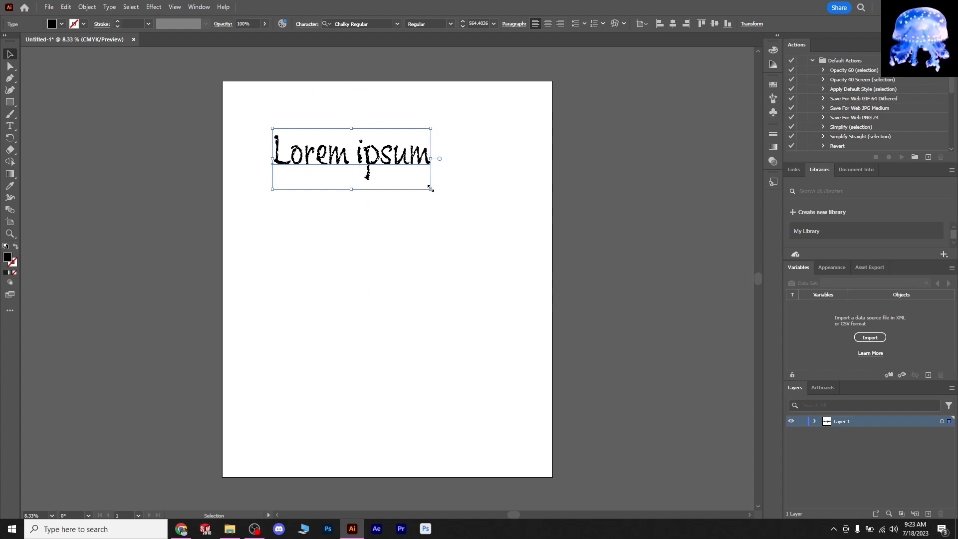
pyautogui.moveTo(430, 188); pyautogui.dragTo(525, 279)
# - Replace the placeholder text with "Januray 1"
pyautogui.doubleClick(446, 175)
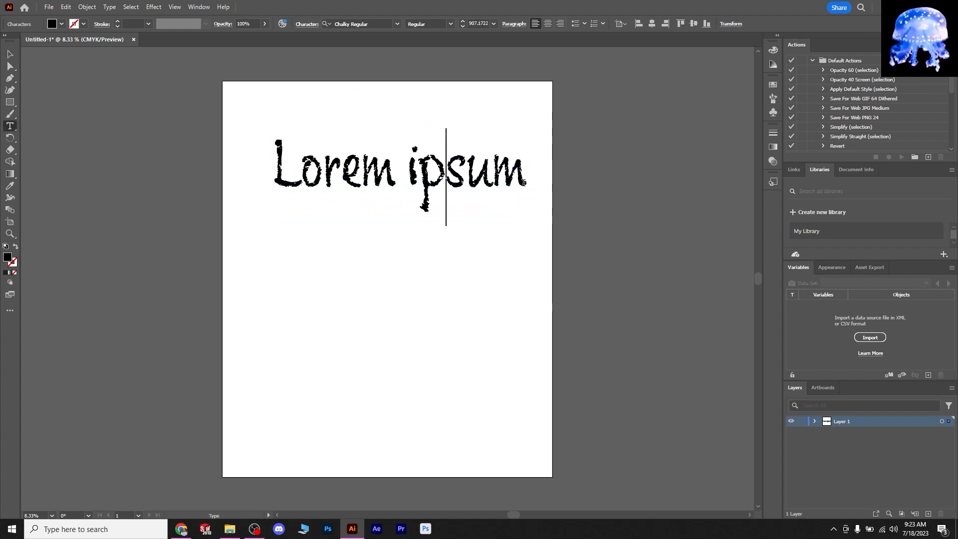
pyautogui.moveTo(524, 183); pyautogui.dragTo(239, 179)
pyautogui.write('J')
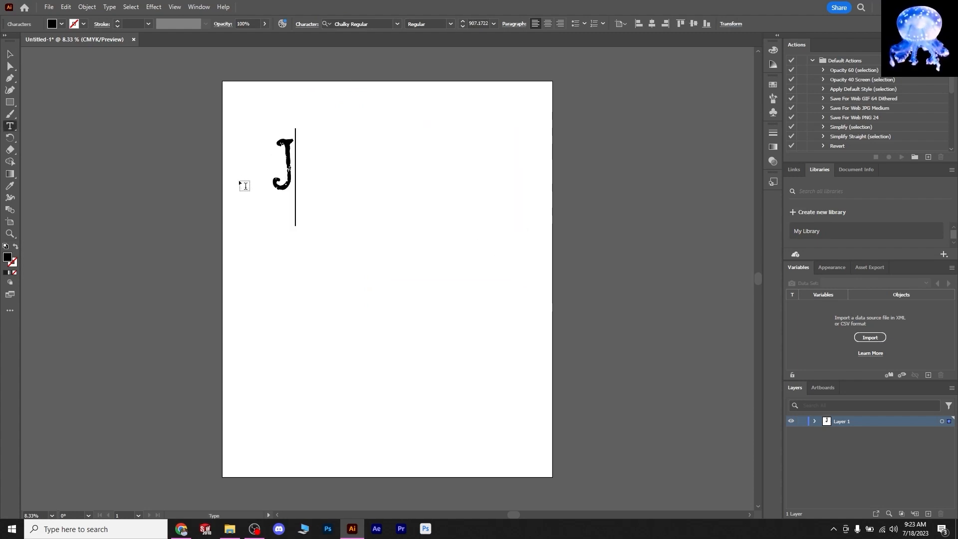
pyautogui.write('anuray')
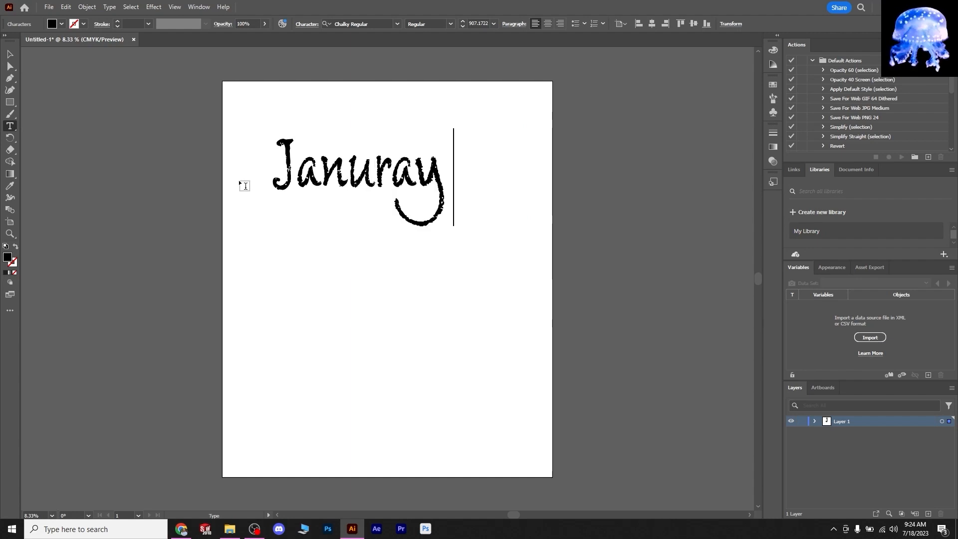
pyautogui.write('!')
pyautogui.press('BackSpace')
pyautogui.write('1')
pyautogui.press('Left')
pyautogui.press('Left')
pyautogui.press('Left')
pyautogui.press('Left')
pyautogui.press('Left')
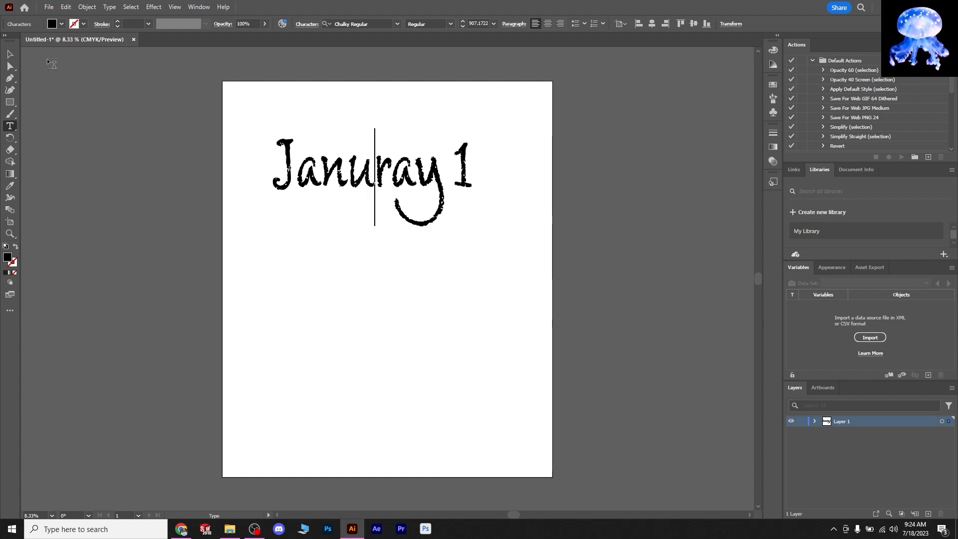
pyautogui.click(10, 53)
# - Duplicate the date text and position the copy in the lower half of the artboard
pyautogui.hotkey('ctrl', 'c')
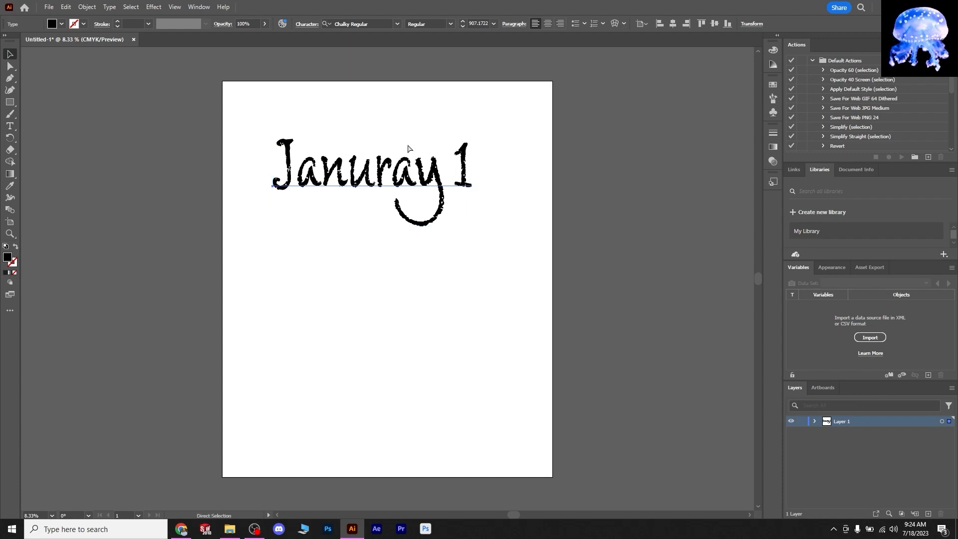
pyautogui.click(399, 352)
pyautogui.hotkey('ctrl', 'v')
pyautogui.moveTo(397, 285); pyautogui.dragTo(416, 376)
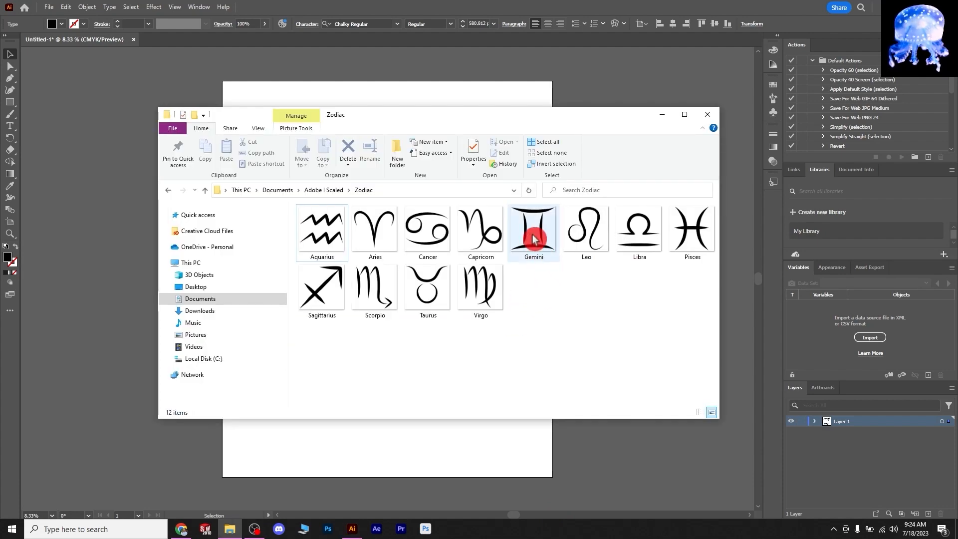
# - Place the Capricorn image from the Zodiac folder between the date text and the sign name
pyautogui.click(48, 7)
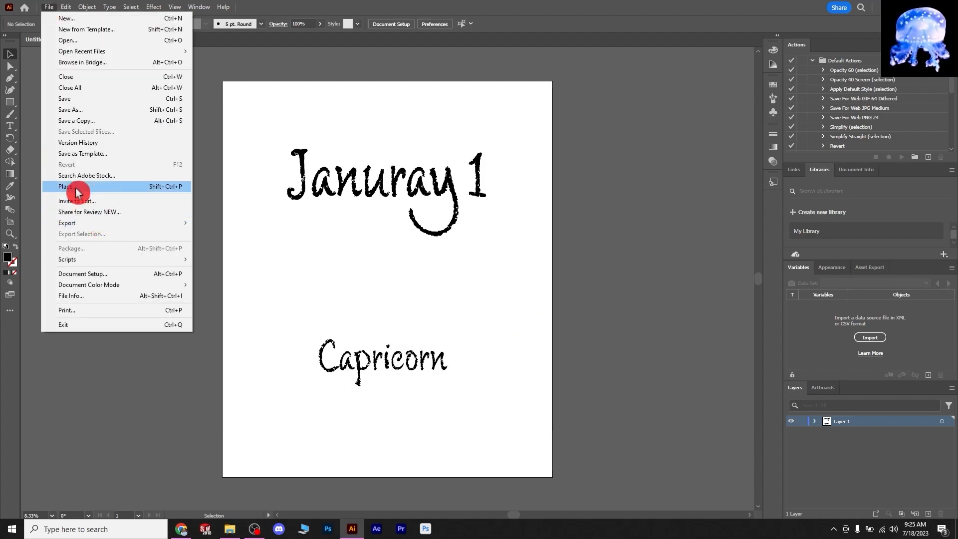
pyautogui.click(77, 192)
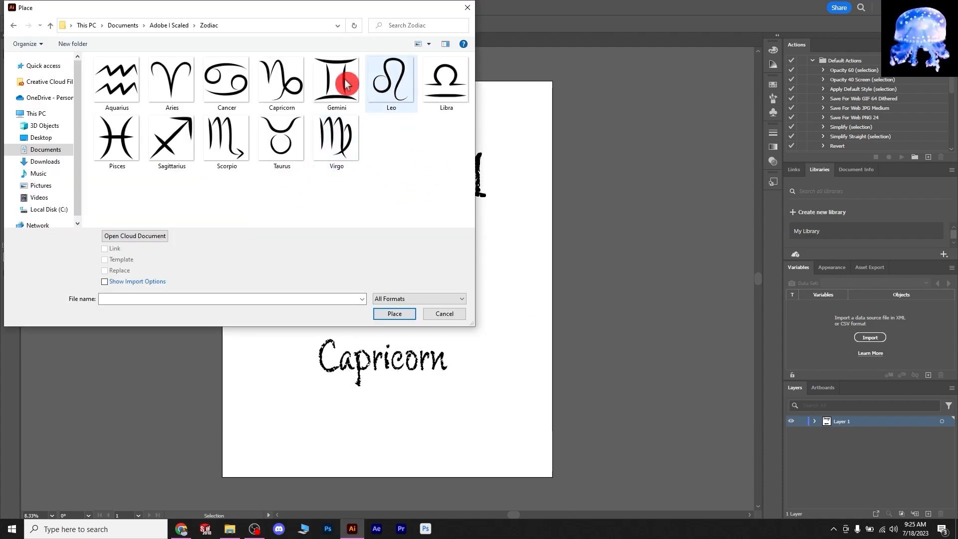
pyautogui.click(293, 92)
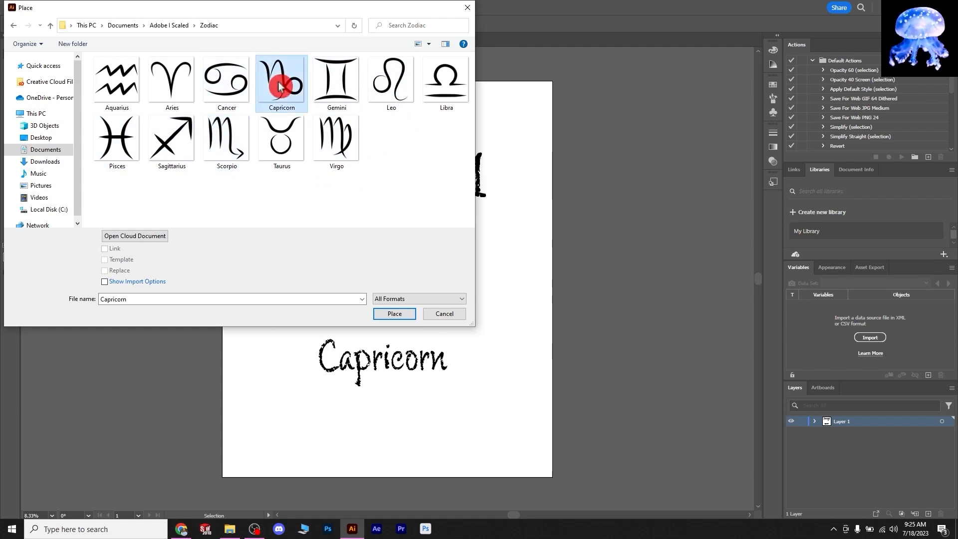
pyautogui.click(394, 313)
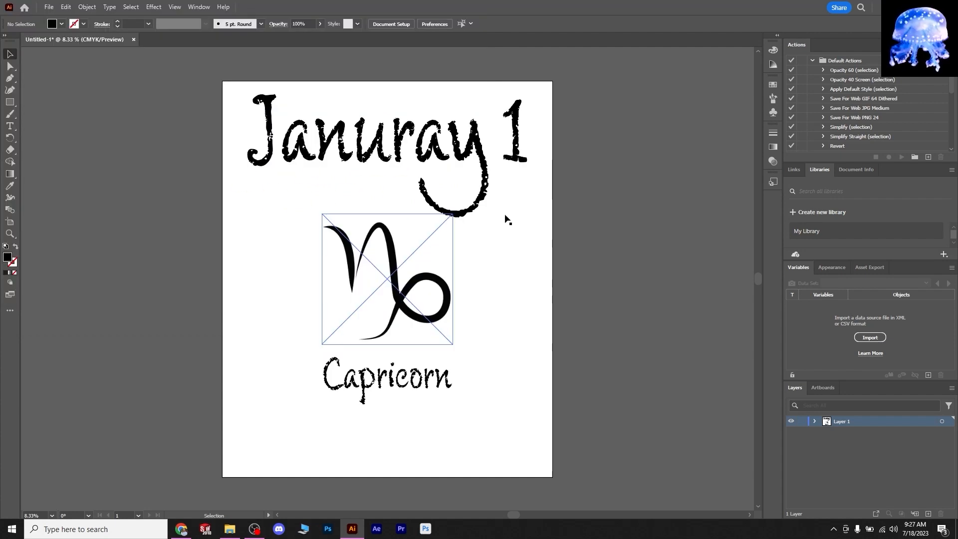
pyautogui.click(507, 216)
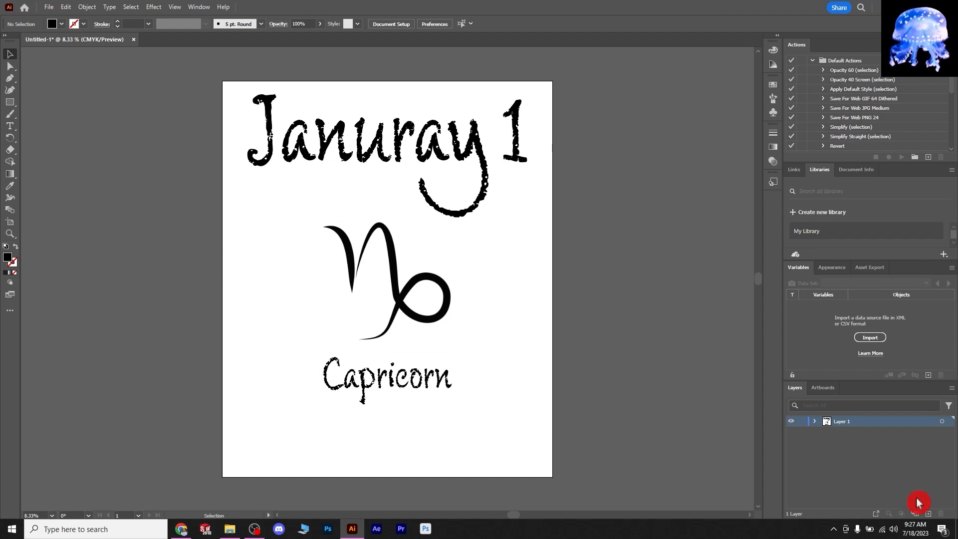
# - Expand Layer 1 and check which entries belong to the linked symbol, the sign name and the date text
pyautogui.click(814, 421)
pyautogui.click(859, 434)
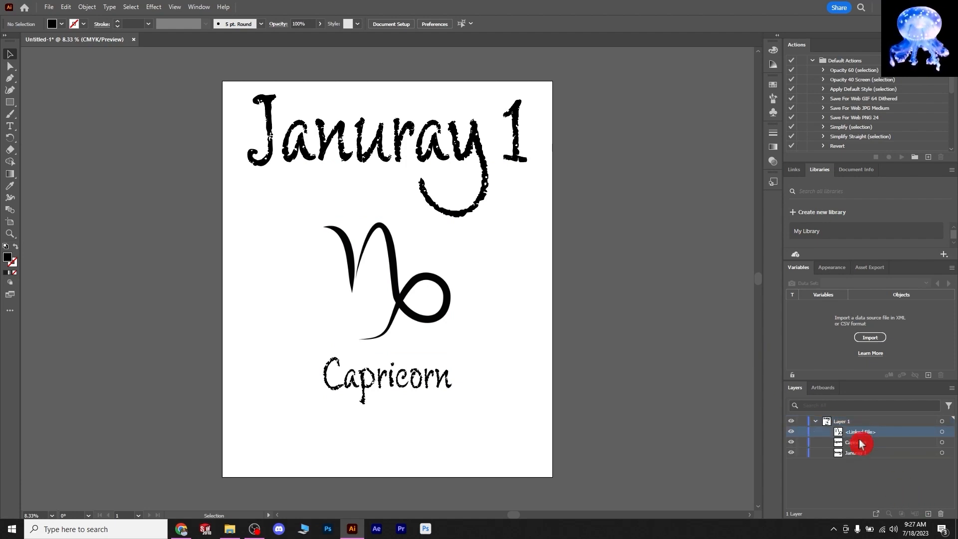
pyautogui.click(856, 443)
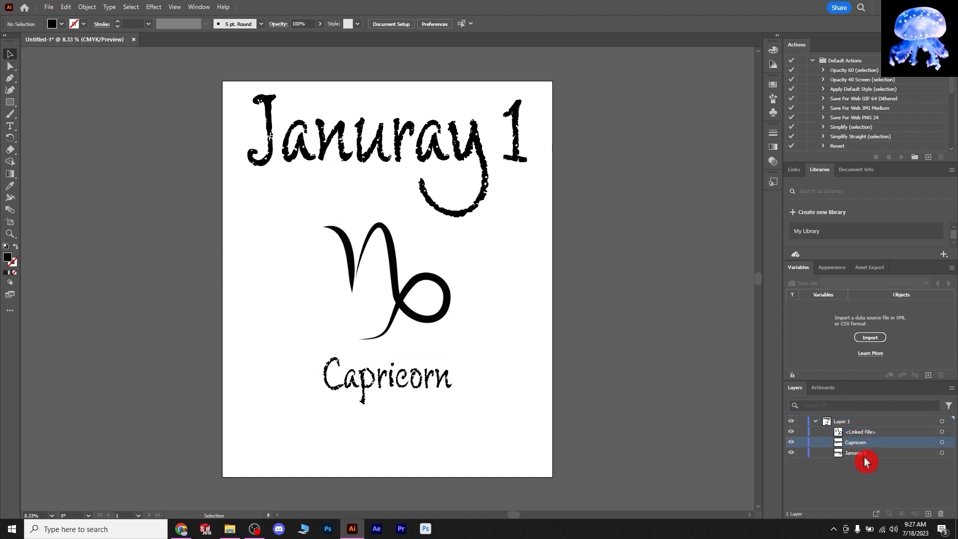
pyautogui.click(864, 455)
pyautogui.click(359, 161)
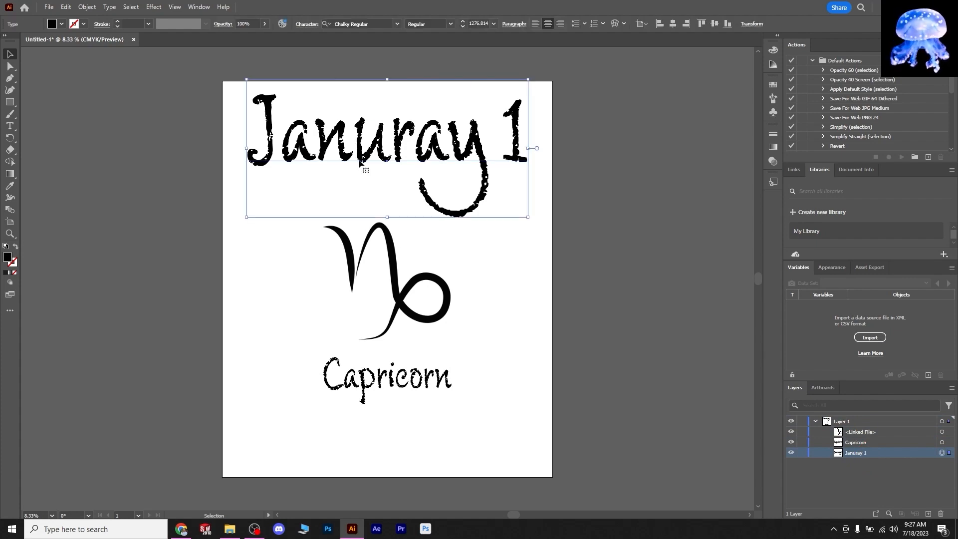
pyautogui.click(419, 394)
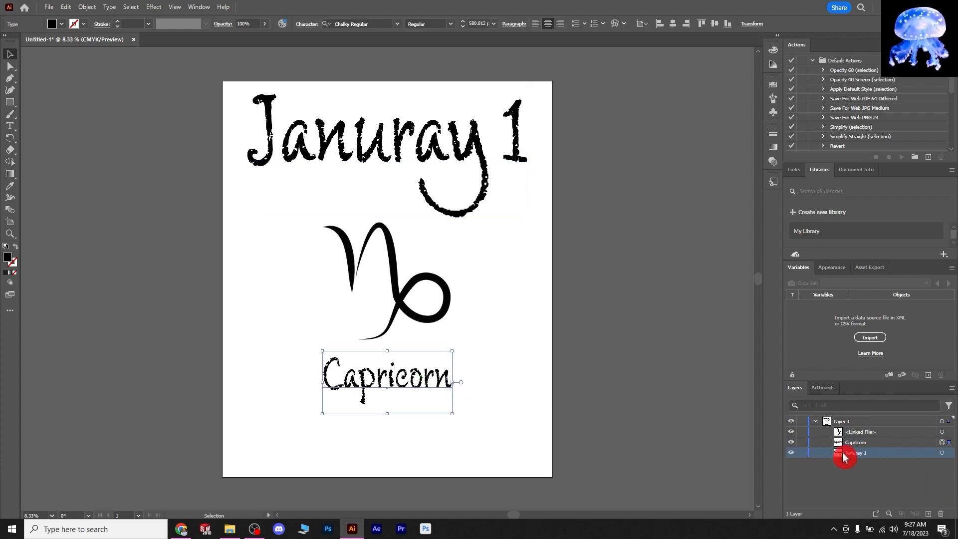
pyautogui.click(452, 123)
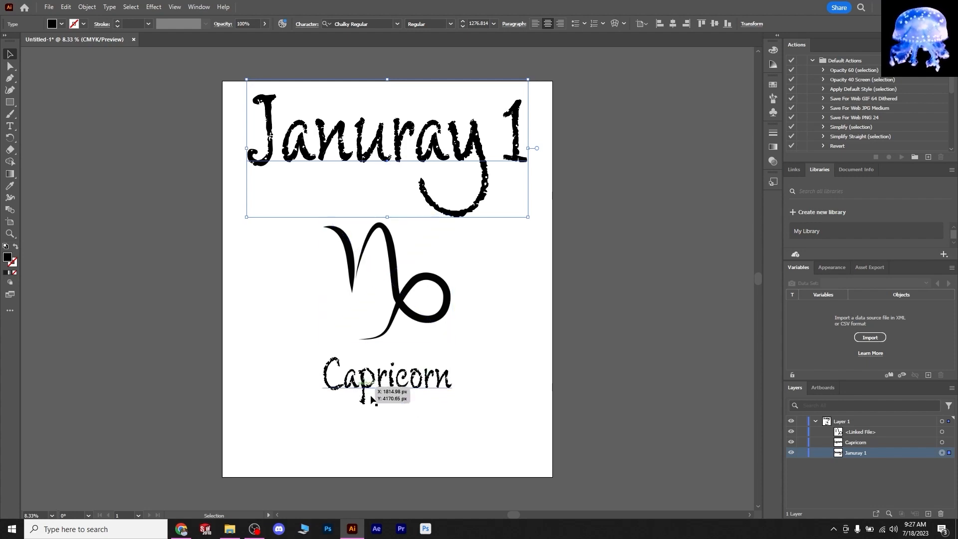
# - Rename the date text's layer entry to variable1
pyautogui.doubleClick(870, 455)
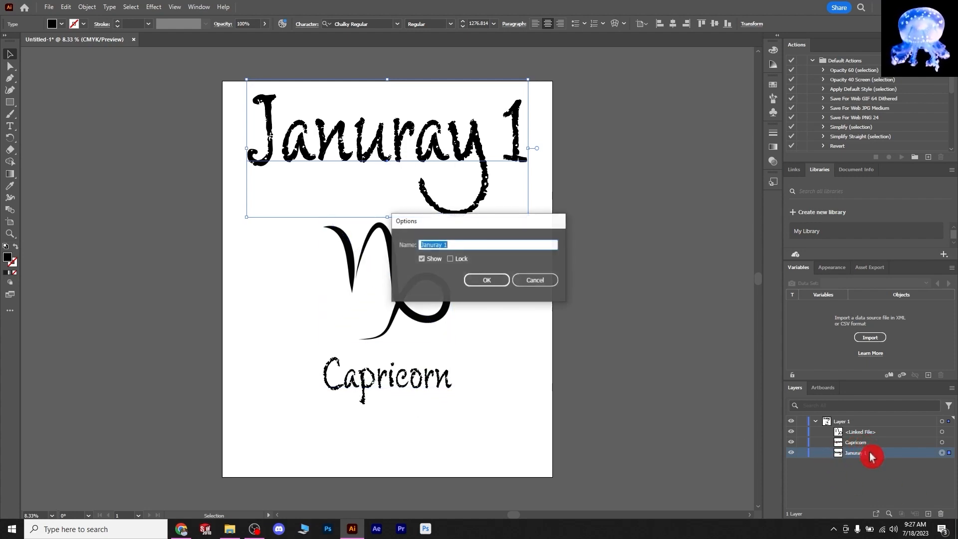
pyautogui.write('variable')
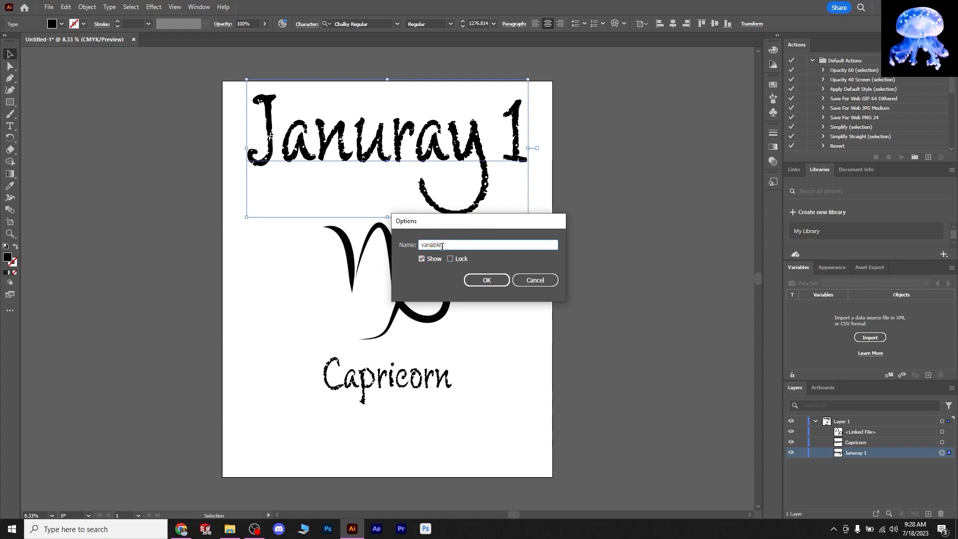
pyautogui.click(441, 245)
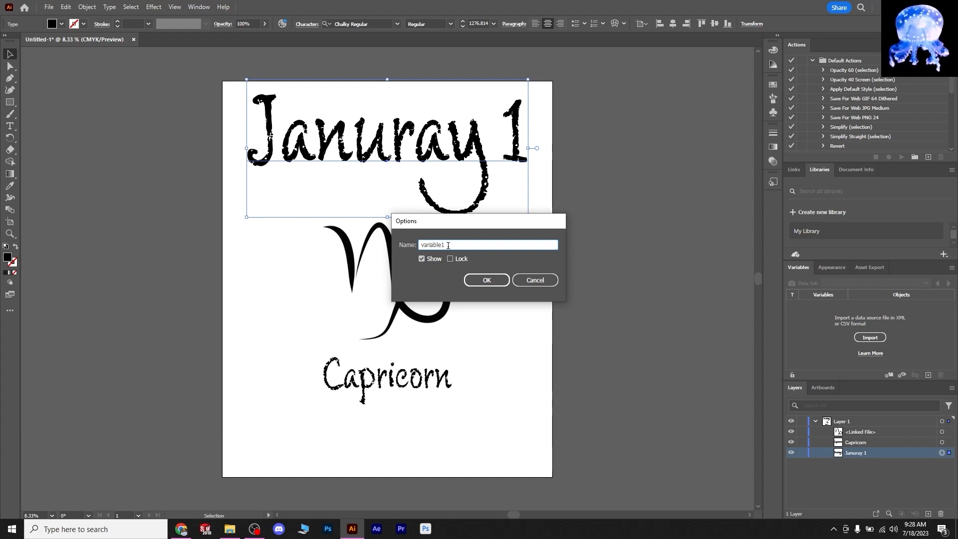
pyautogui.click(490, 280)
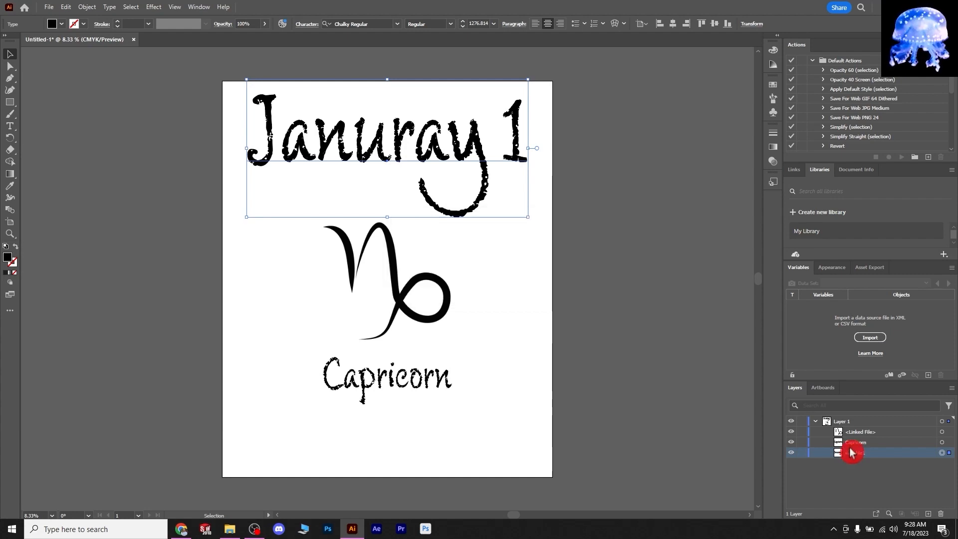
# - Rename the Capricorn text's layer entry to variable2 and the linked file's entry to image
pyautogui.doubleClick(855, 441)
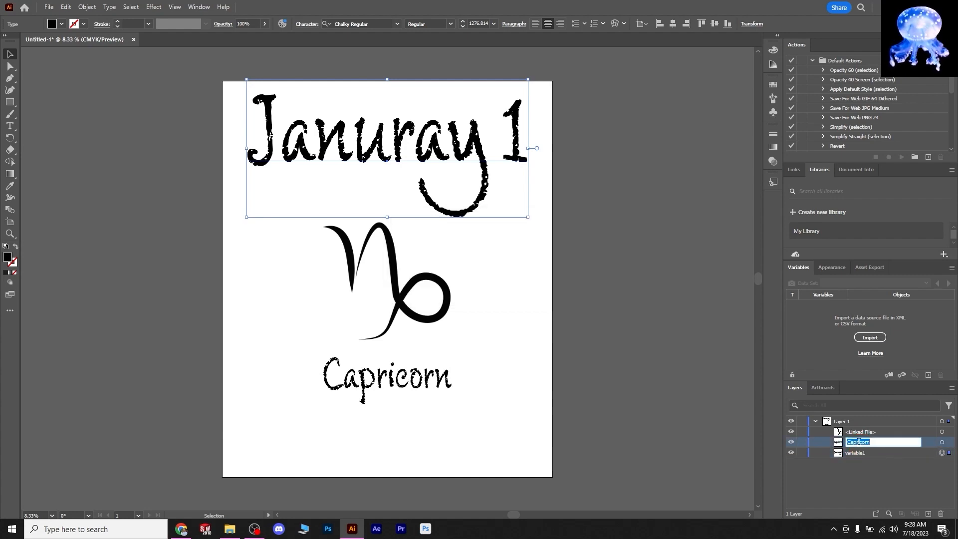
pyautogui.write('variable2')
pyautogui.click(871, 477)
pyautogui.doubleClick(856, 431)
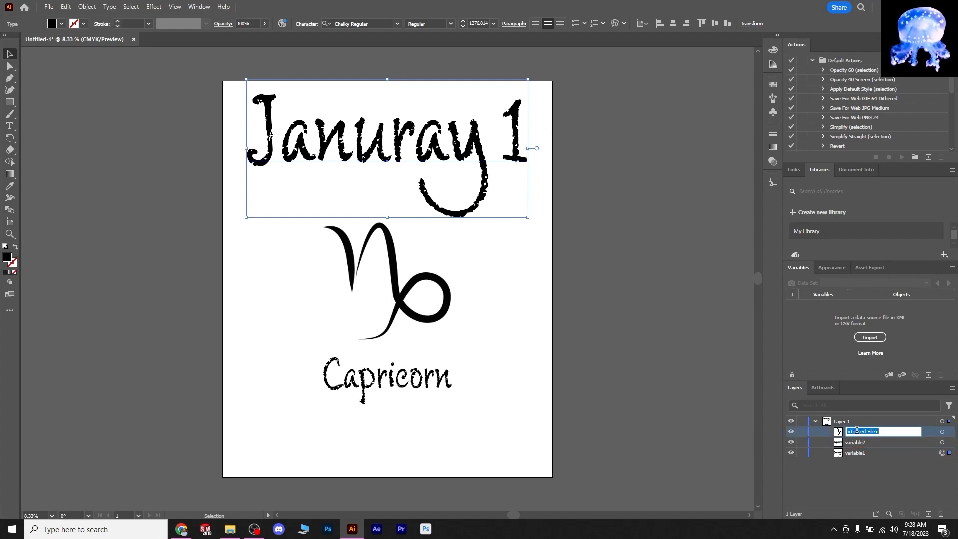
pyautogui.write('image')
pyautogui.click(688, 430)
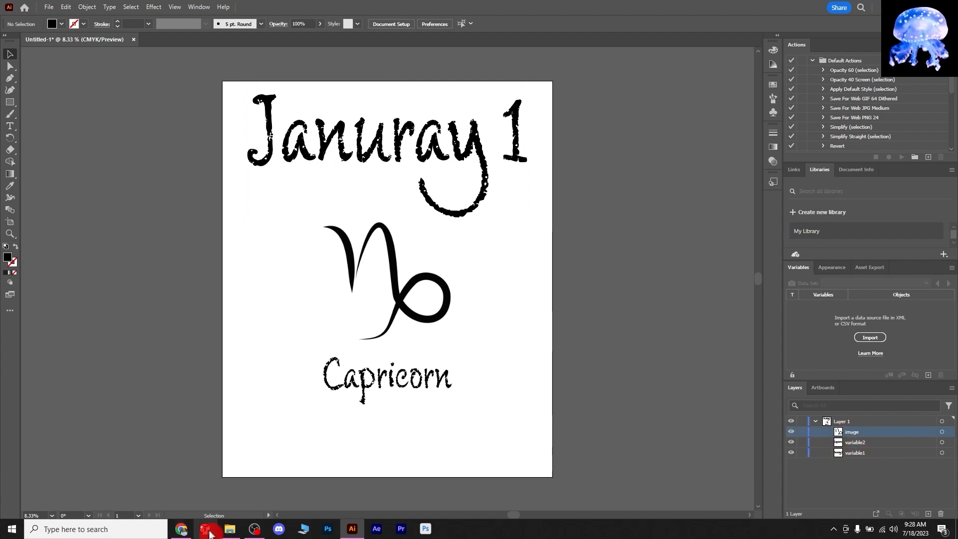
# - Switch to Chrome, open the Illustrator scripts link in the Google Docs document, and start downloading DealWithOversetText_SingleLine.jsx and VariableImporter.jsx
pyautogui.moveTo(180, 533)
pyautogui.click(192, 484)
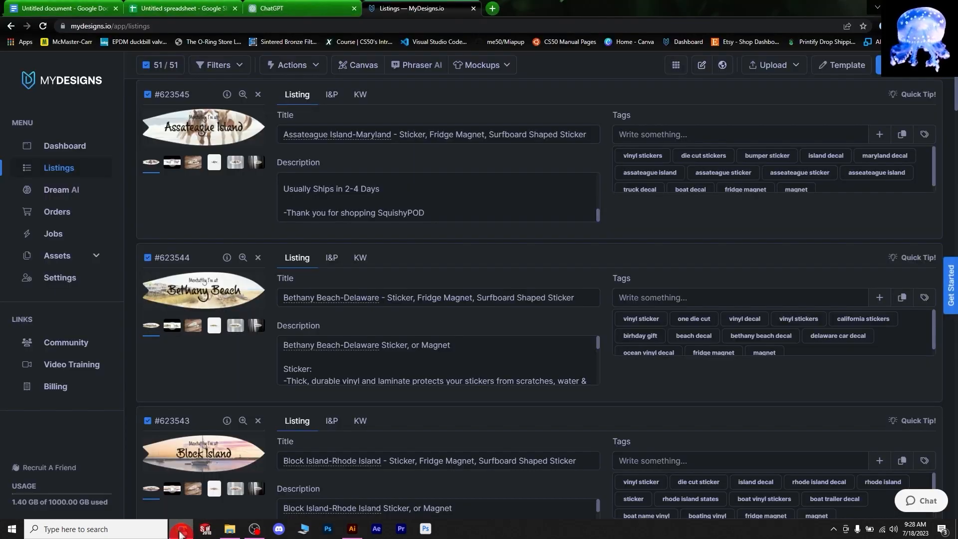
pyautogui.click(64, 9)
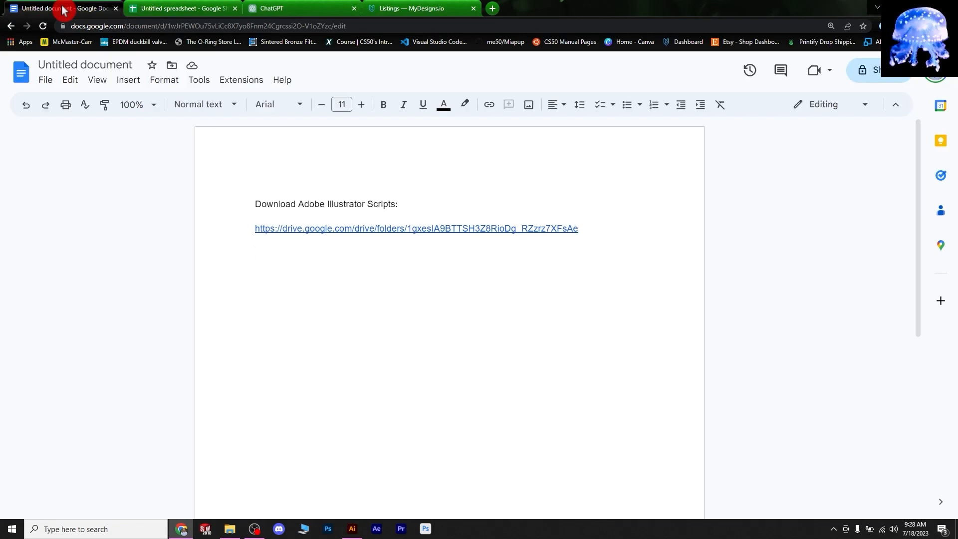
pyautogui.keyDown('ctrl'); pyautogui.click(419, 228); pyautogui.keyUp('ctrl')
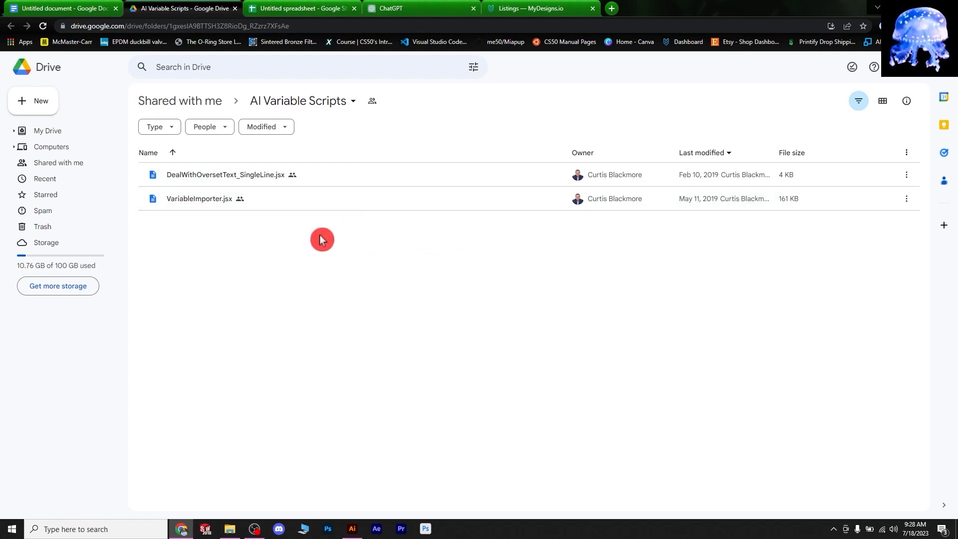
pyautogui.click(852, 175)
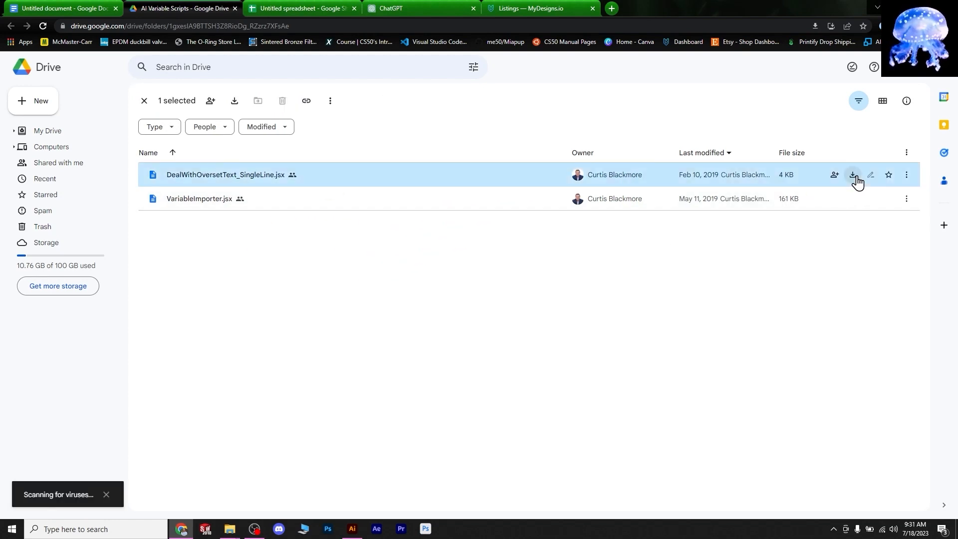
pyautogui.click(854, 199)
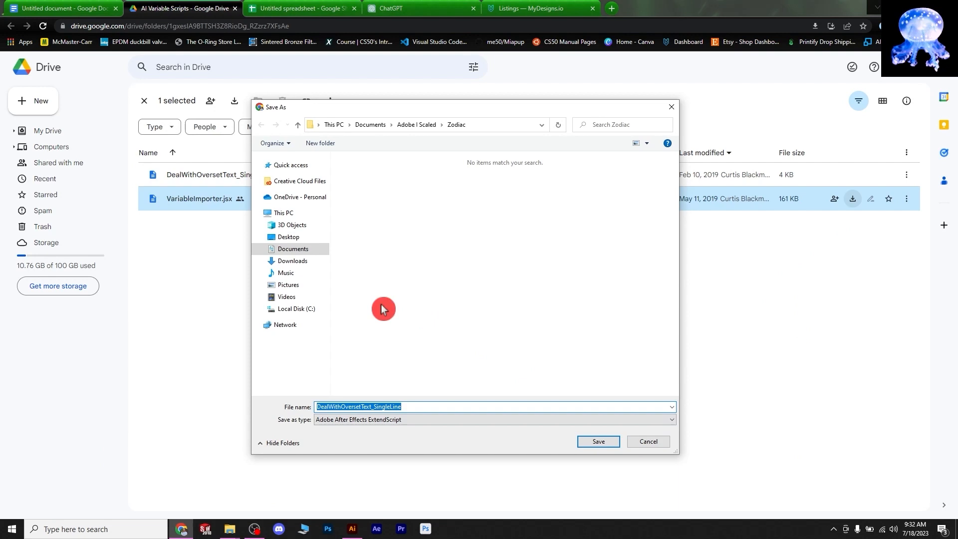
# - Browse the save location for DealWithOversetText_SingleLine to Program Files > Adobe > Adobe Illustrator 2023 > Presets > en_US > Scripts on drive C
pyautogui.click(287, 312)
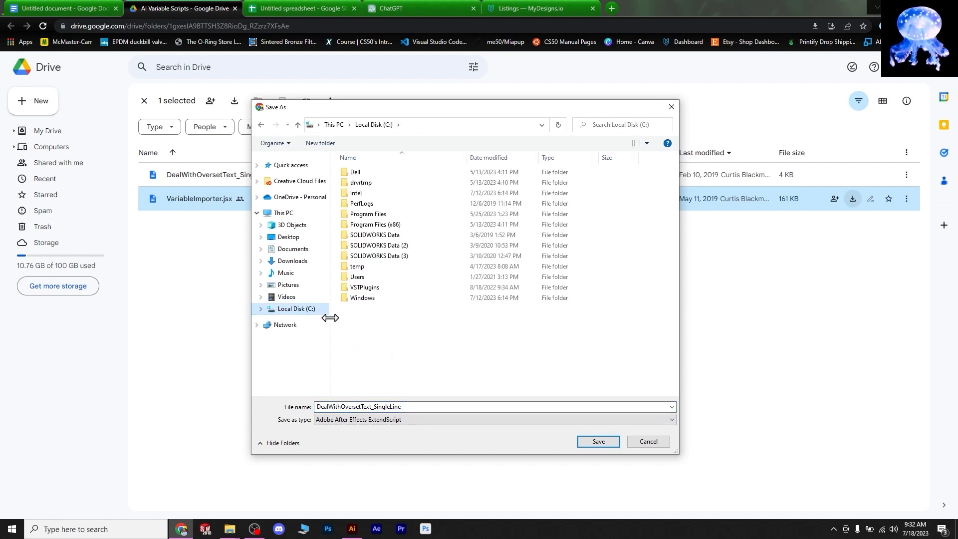
pyautogui.doubleClick(372, 215)
pyautogui.doubleClick(363, 175)
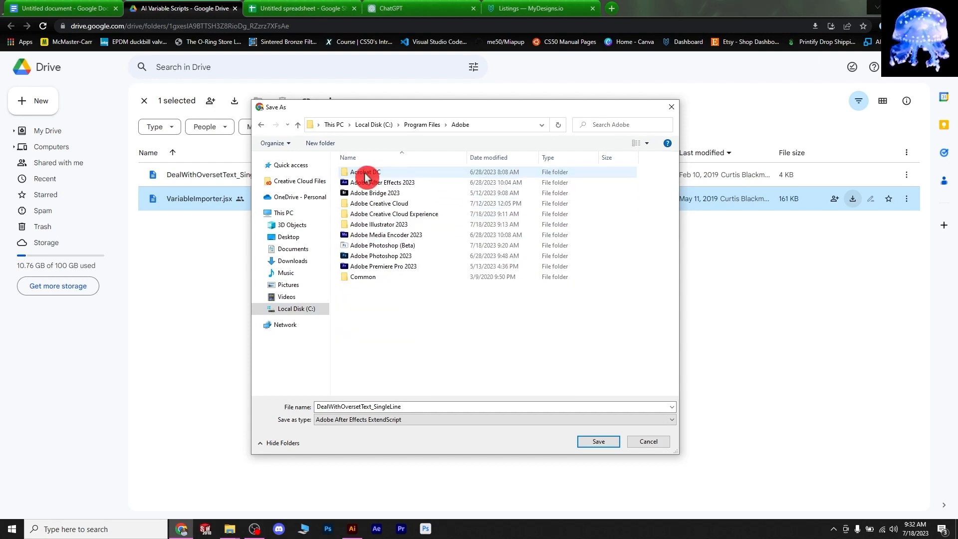
pyautogui.doubleClick(405, 229)
pyautogui.doubleClick(362, 194)
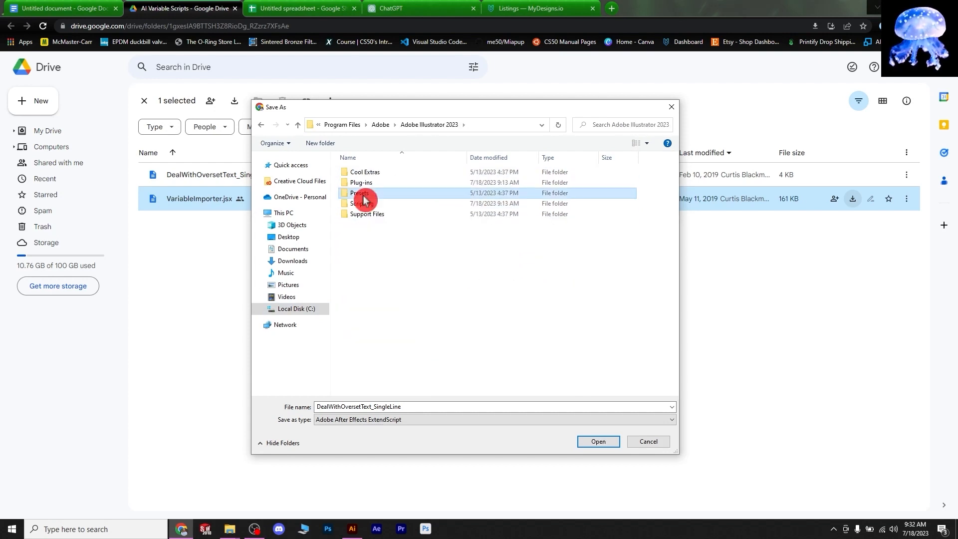
pyautogui.doubleClick(354, 173)
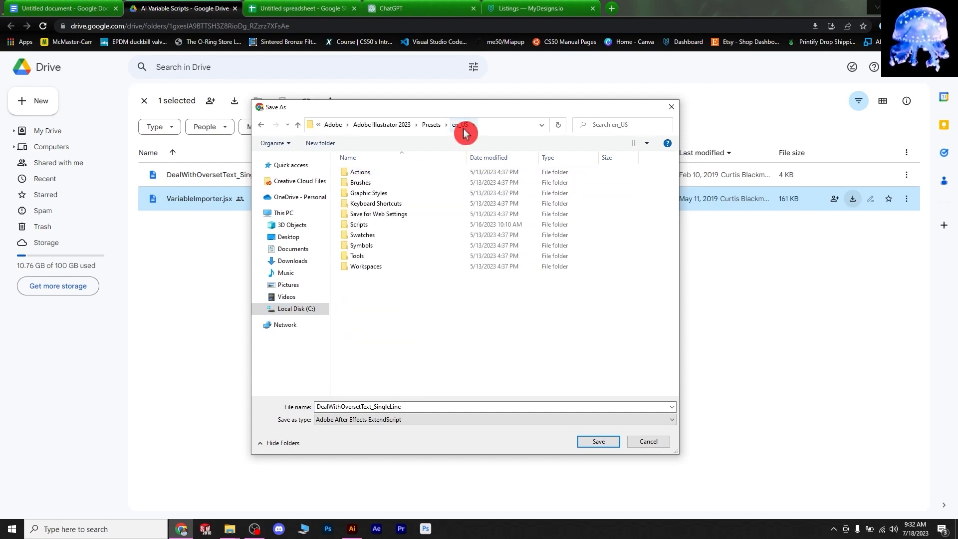
pyautogui.click(358, 225)
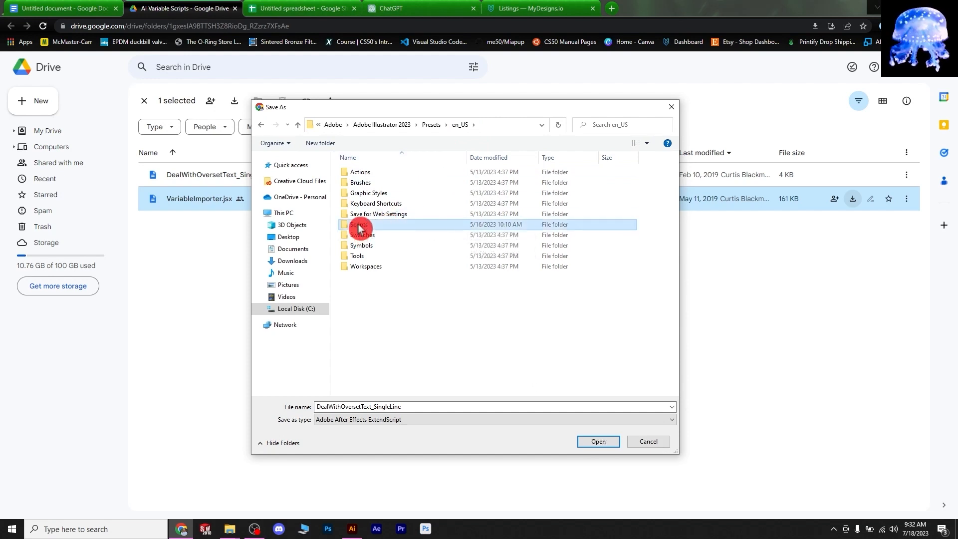
pyautogui.doubleClick(359, 225)
pyautogui.moveTo(442, 110); pyautogui.dragTo(593, 103)
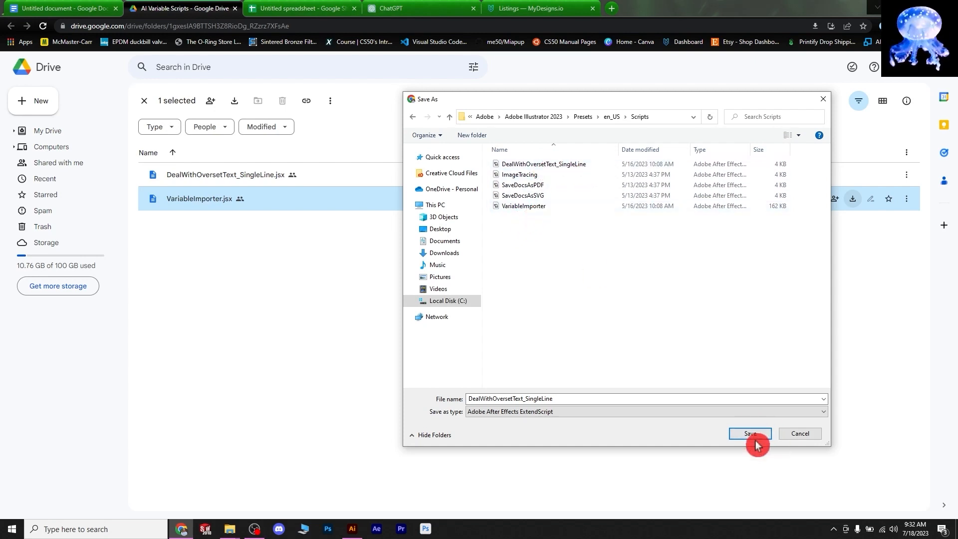
# - Starting again from Local Disk (C:), set the script's save location to Adobe Illustrator 2023's Presets\en_US\Scripts folder under Program Files\Adobe
pyautogui.click(447, 301)
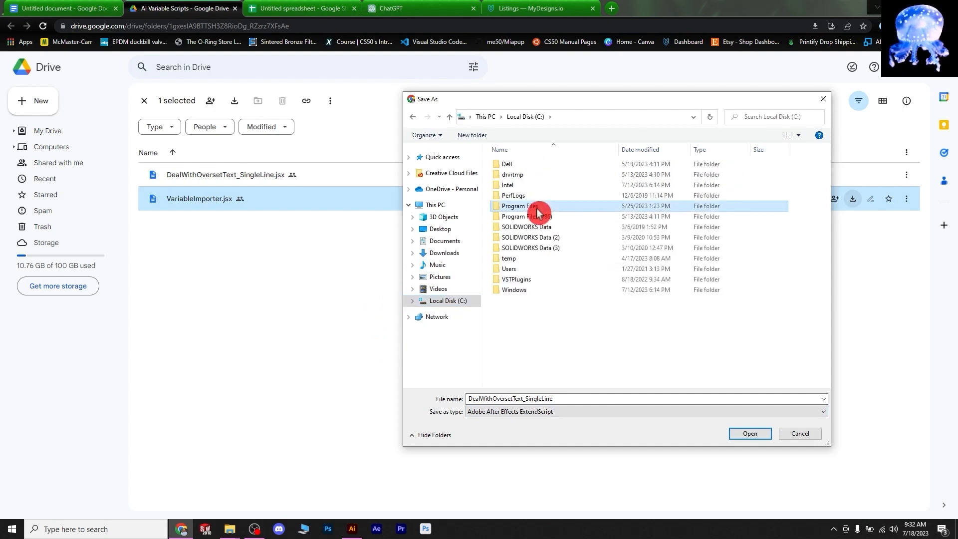
pyautogui.doubleClick(539, 207)
pyautogui.doubleClick(542, 168)
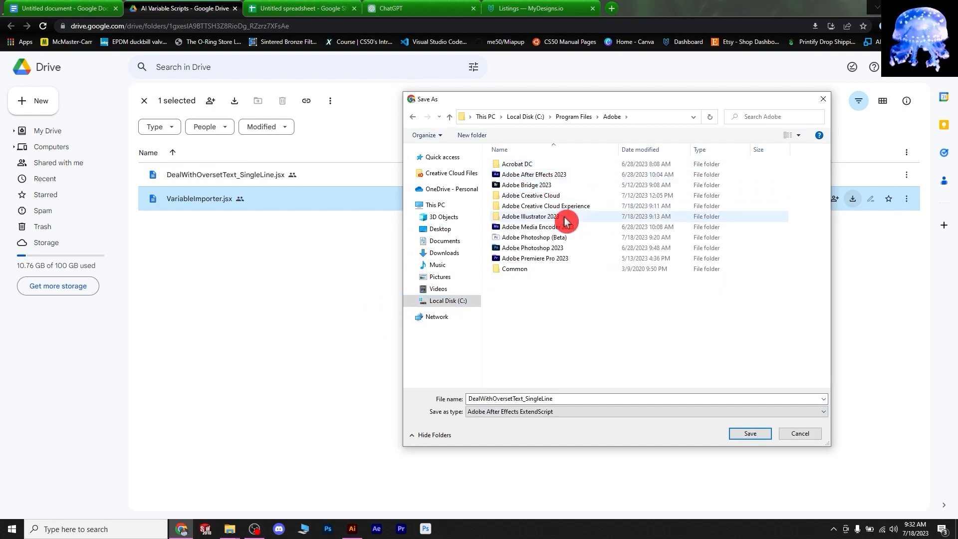
pyautogui.click(547, 219)
pyautogui.doubleClick(547, 219)
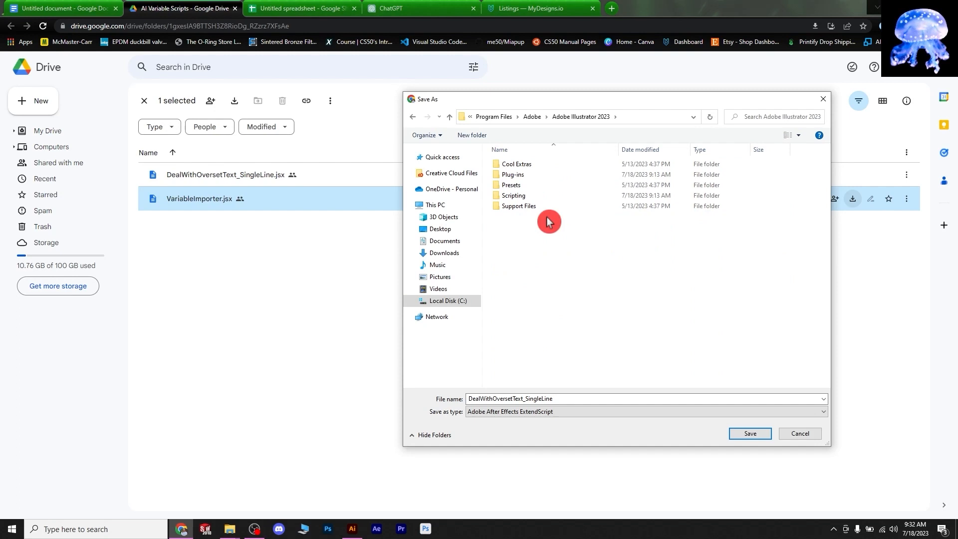
pyautogui.doubleClick(535, 187)
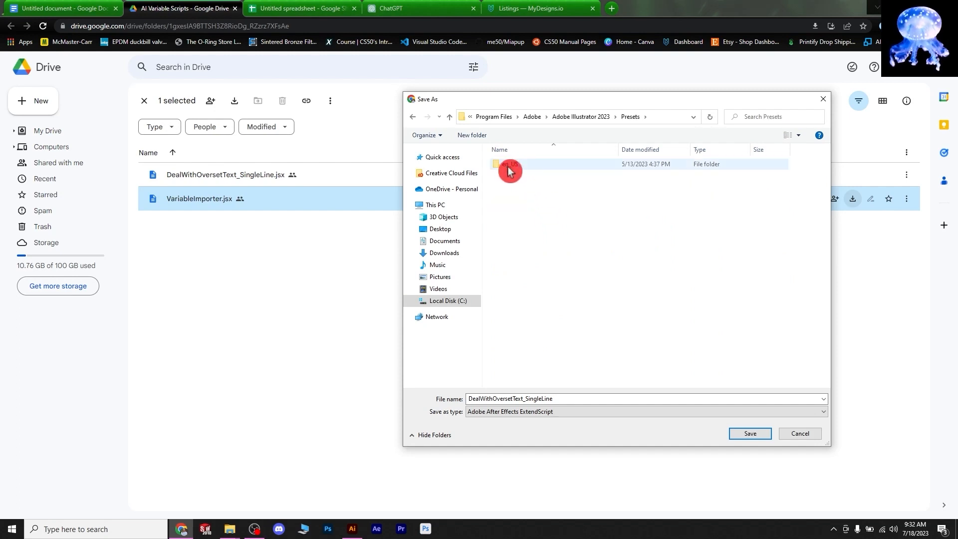
pyautogui.doubleClick(510, 166)
pyautogui.doubleClick(538, 217)
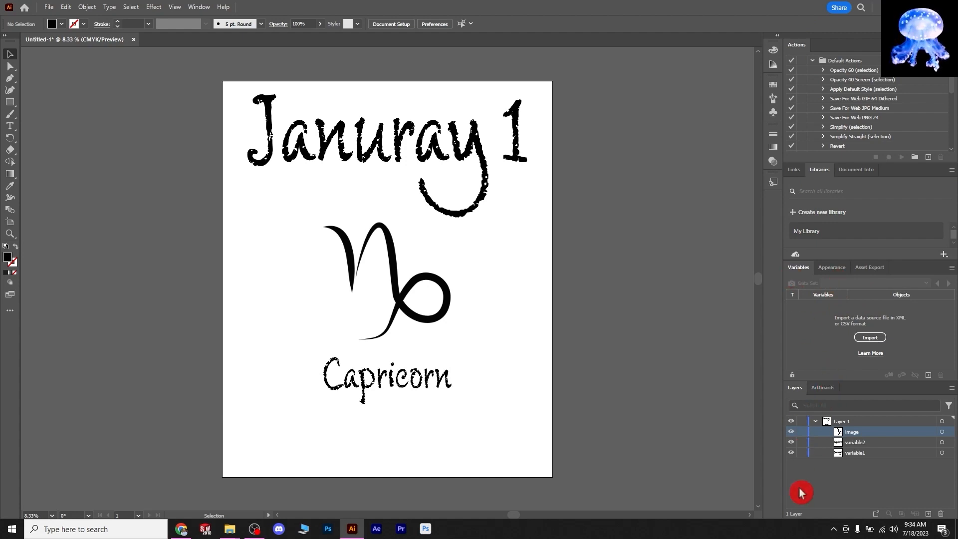
# - In Illustrator, check that the Automation workspace is active, and turn the Actions panel off and back on
pyautogui.click(199, 7)
pyautogui.moveTo(293, 56)
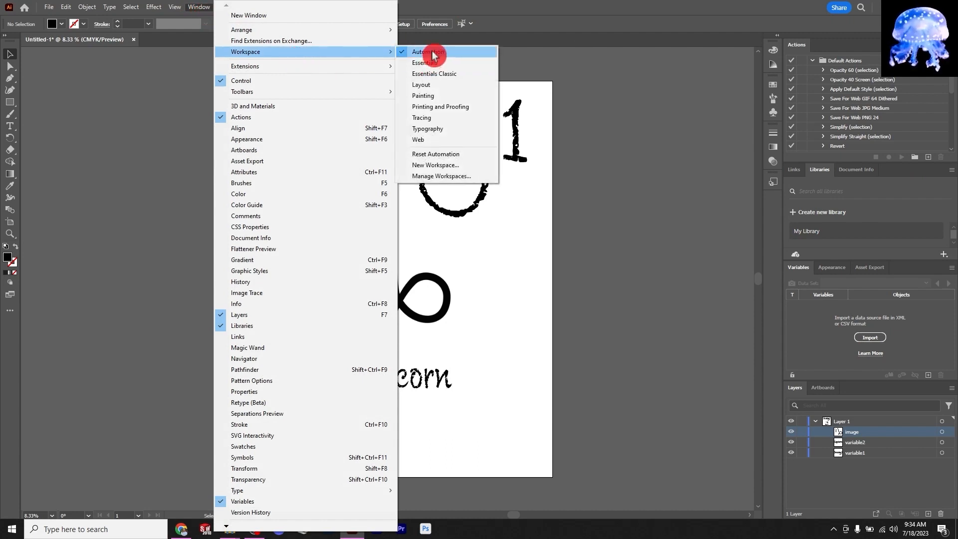
pyautogui.click(222, 118)
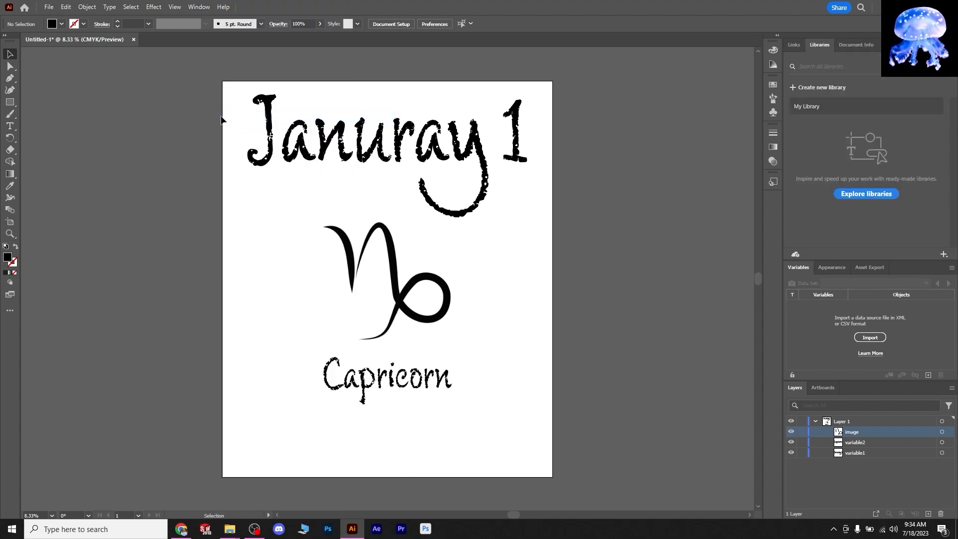
pyautogui.click(199, 8)
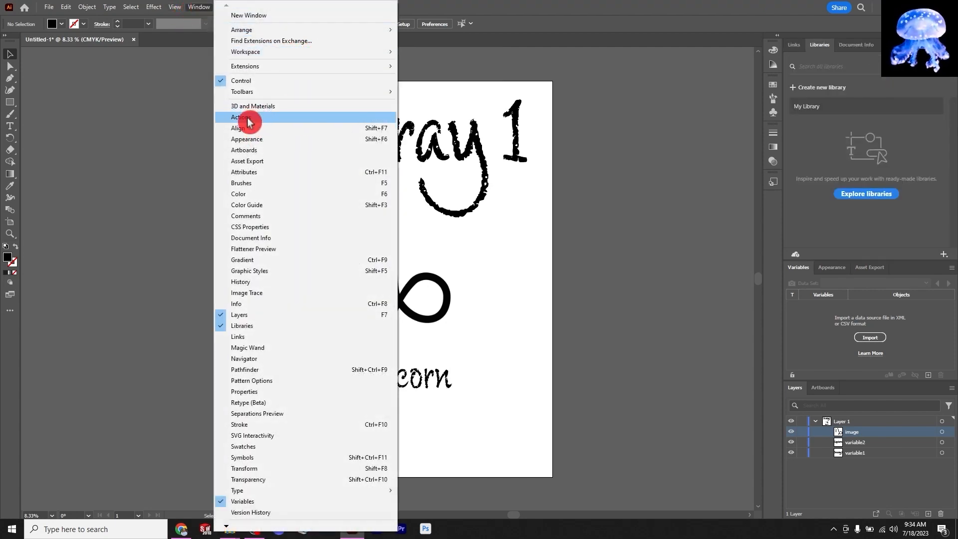
pyautogui.click(231, 118)
# - Check that the Actions, Layers, Libraries and Variables panels are enabled
pyautogui.click(197, 8)
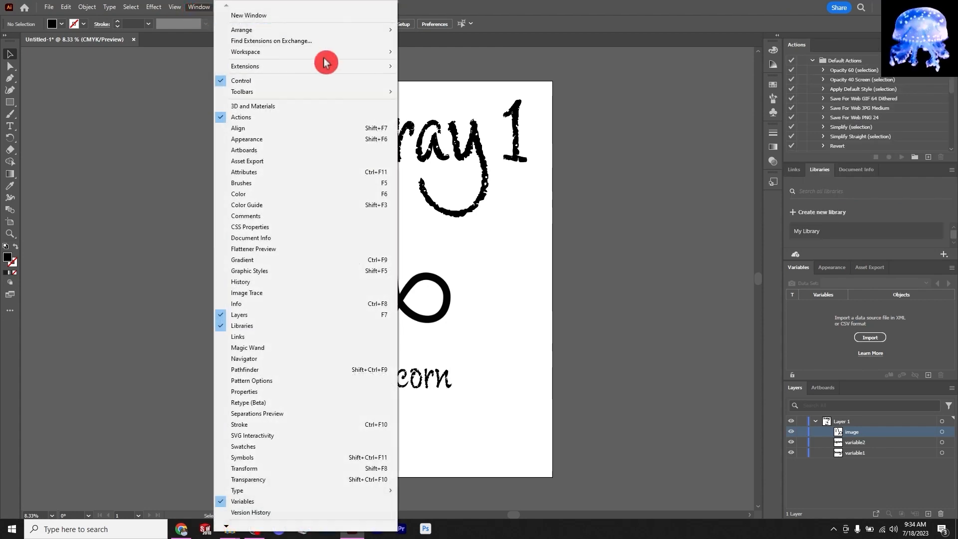
pyautogui.moveTo(326, 59)
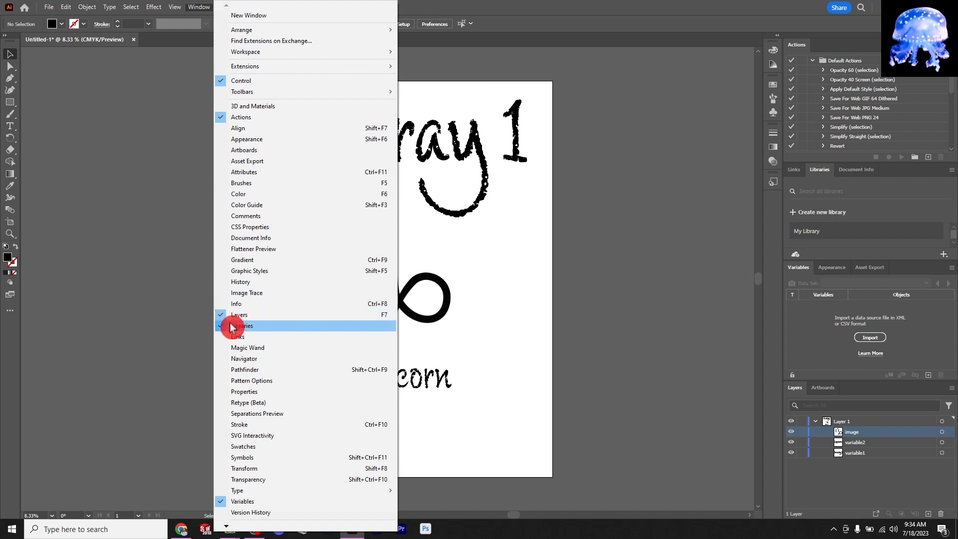
pyautogui.click(220, 502)
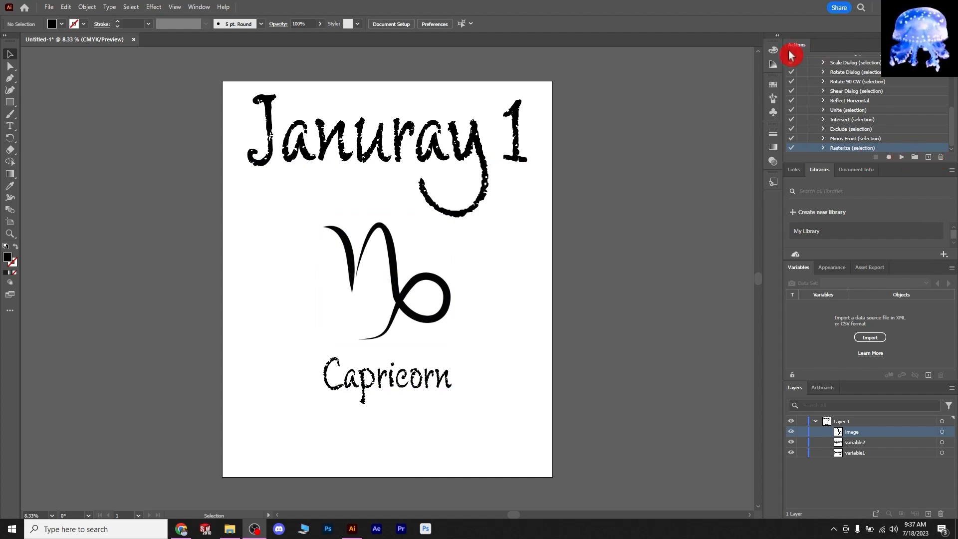
# - Create a new action named Export PNG in the Default Actions set and start recording it
pyautogui.click(199, 7)
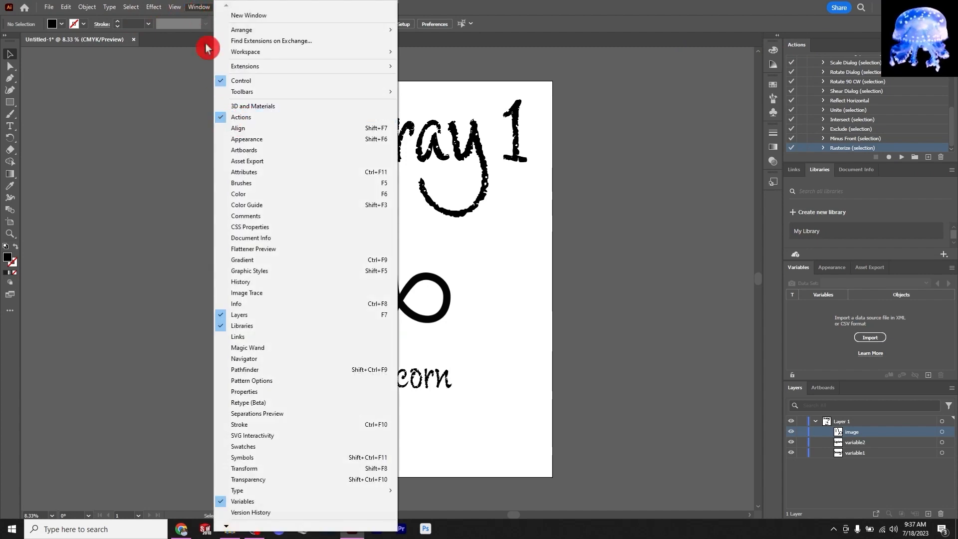
pyautogui.click(200, 7)
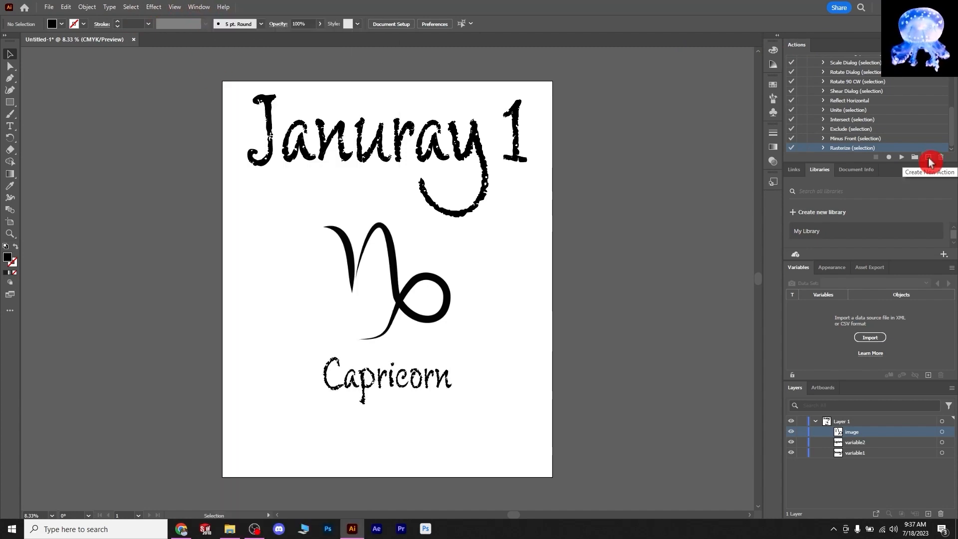
pyautogui.click(926, 159)
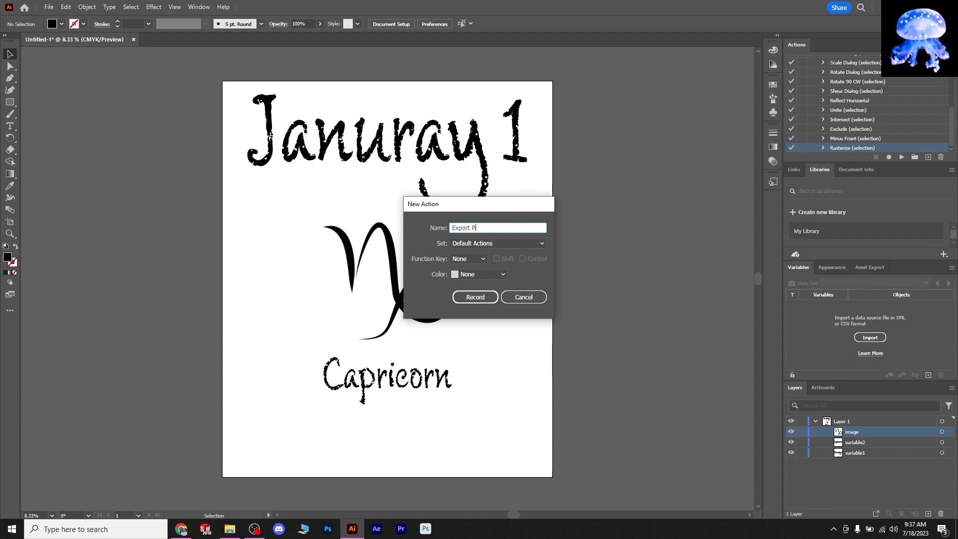
pyautogui.click(483, 299)
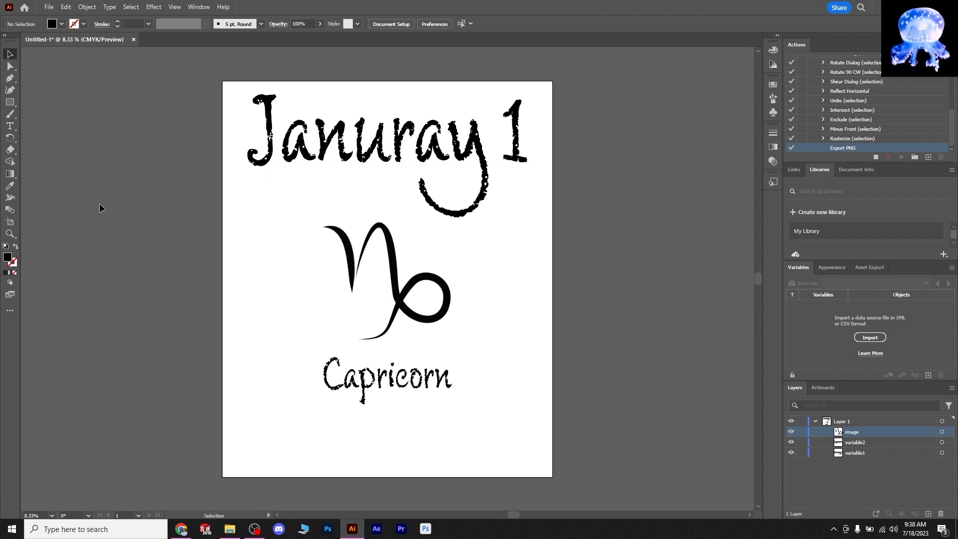
# - Start an Export As of the artwork and create and open a new folder named Output inside the Zodiac folder
pyautogui.click(50, 7)
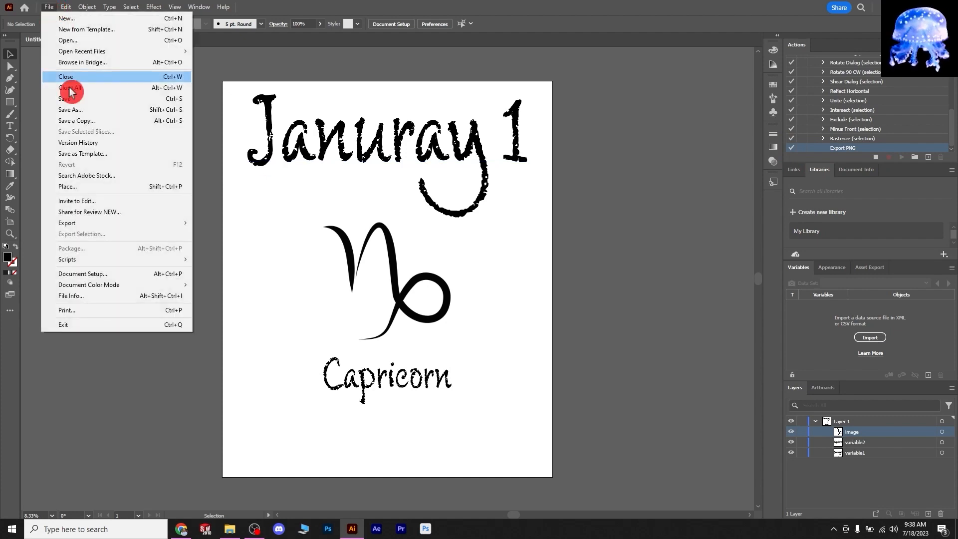
pyautogui.moveTo(89, 228)
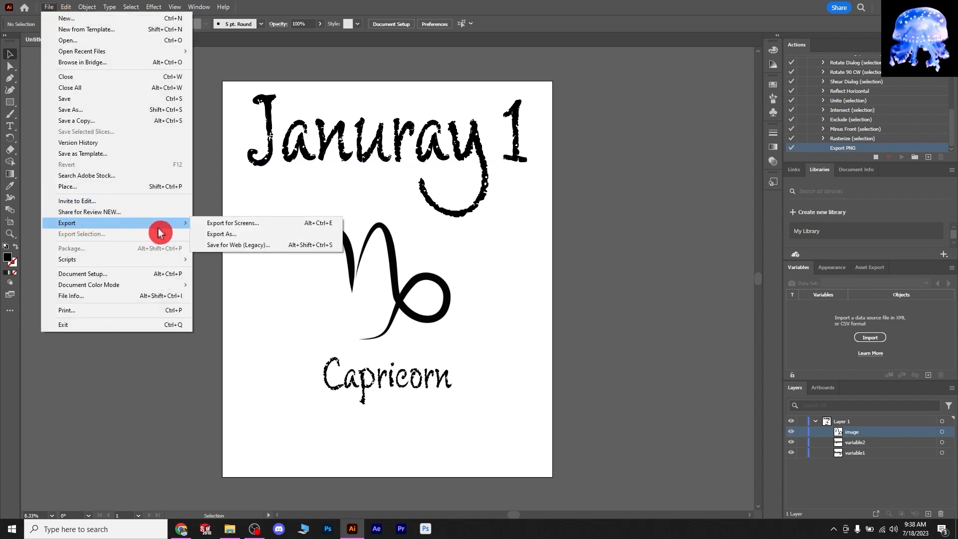
pyautogui.click(222, 235)
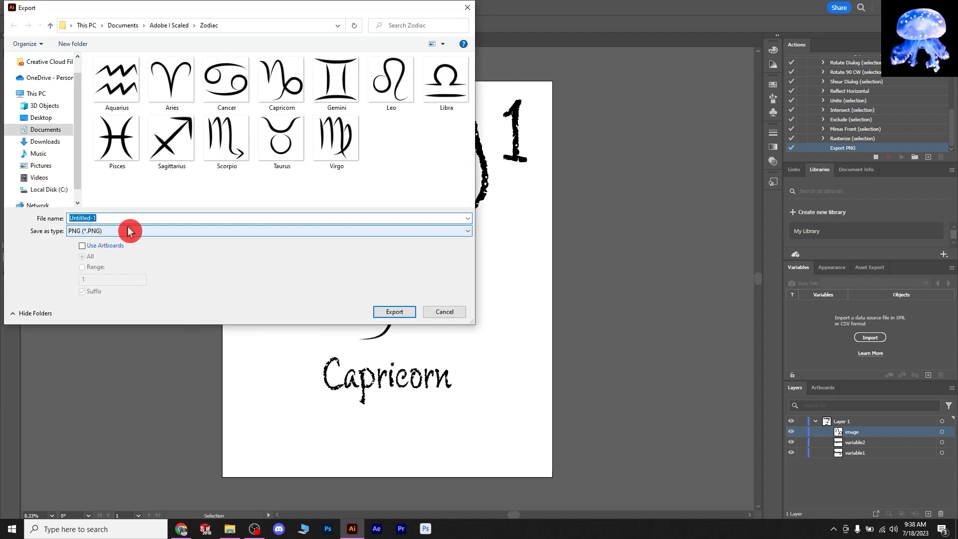
pyautogui.click(412, 180)
pyautogui.rightClick(411, 179)
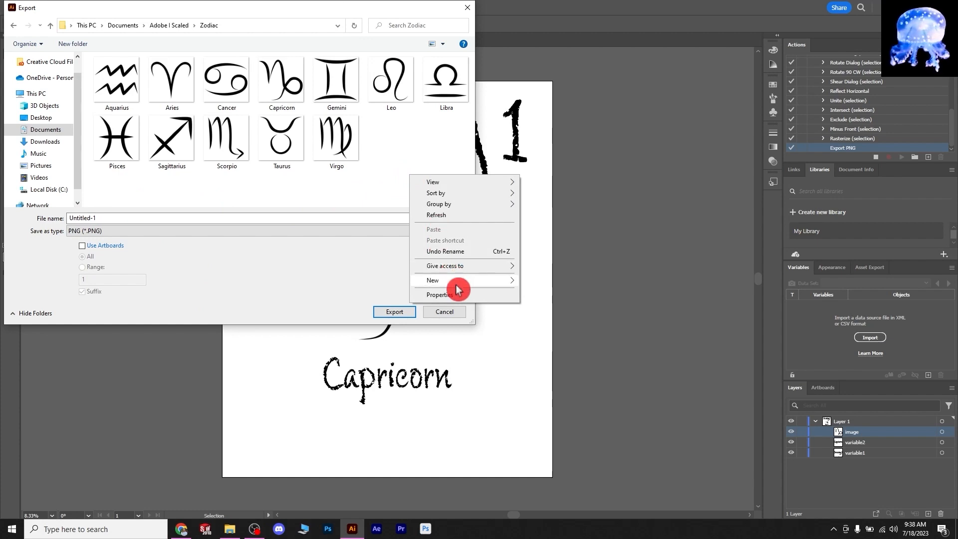
pyautogui.moveTo(455, 280)
pyautogui.click(536, 287)
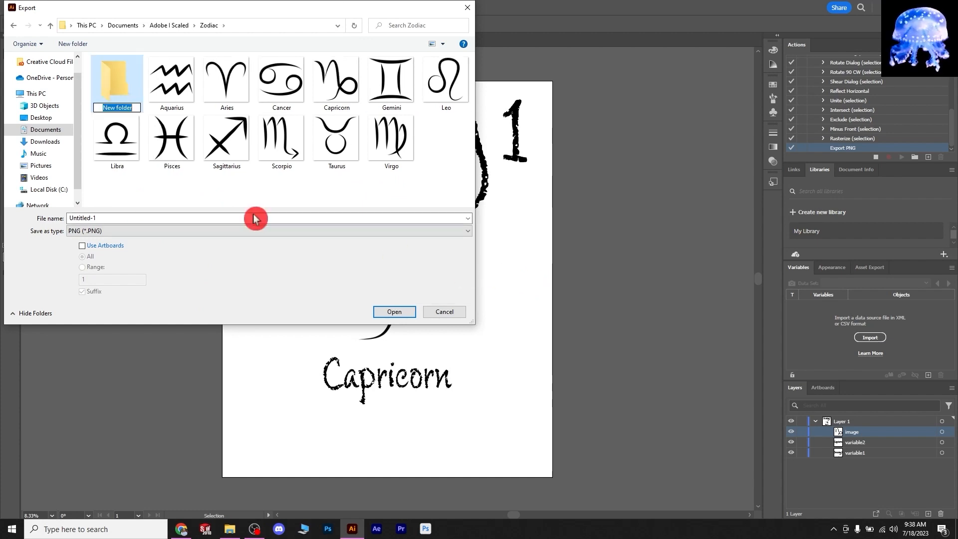
pyautogui.write('Ou')
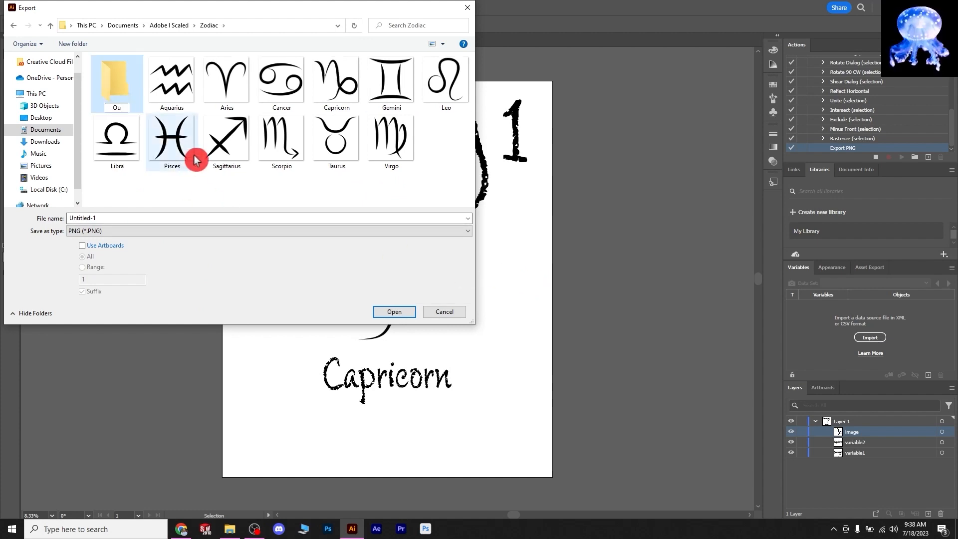
pyautogui.write('tput')
pyautogui.press('Return')
pyautogui.doubleClick(106, 90)
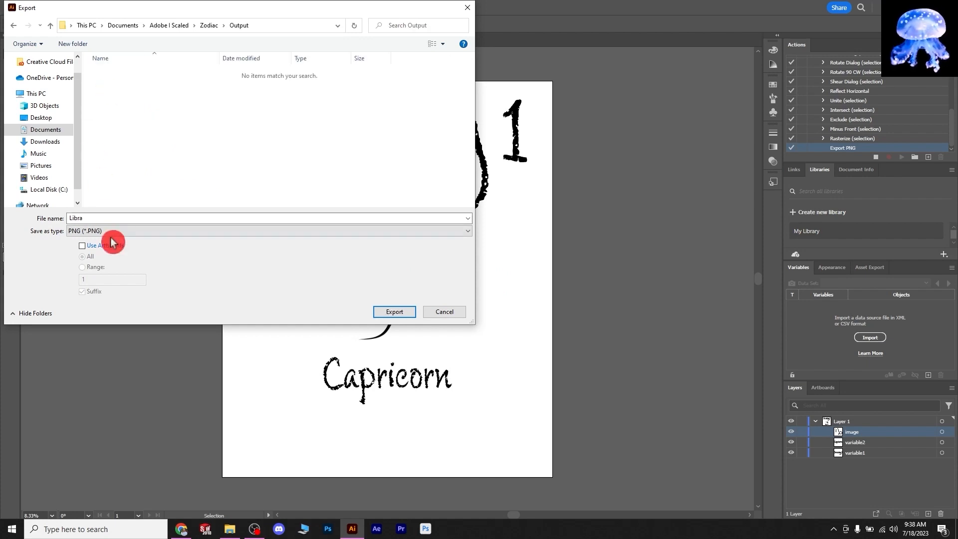
# - Name the export file test and export it as a PNG into the Output folder
pyautogui.click(107, 219)
pyautogui.write('test')
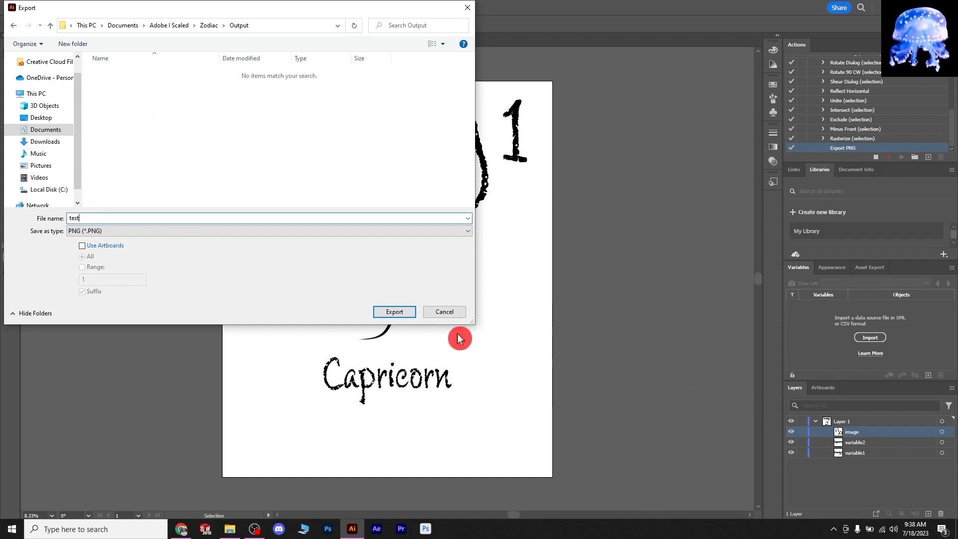
pyautogui.click(393, 312)
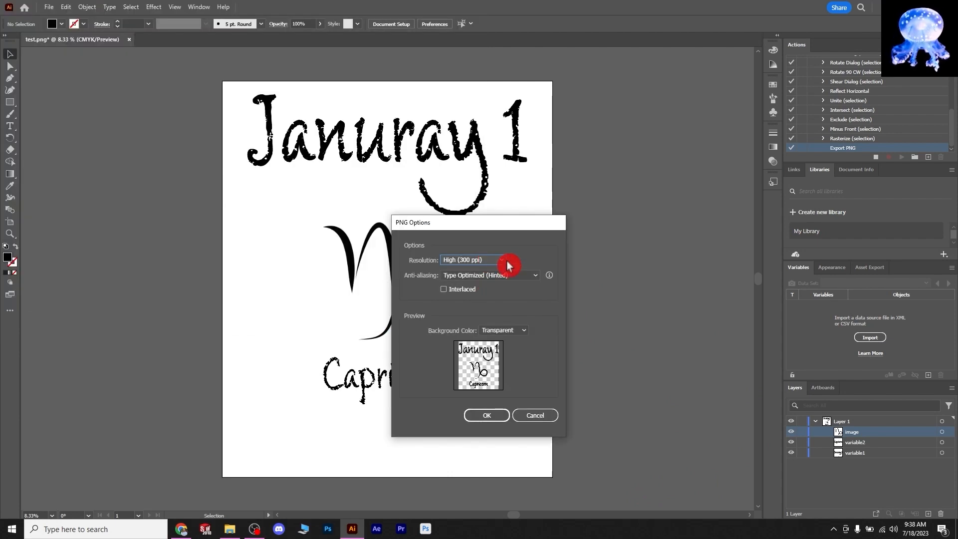
# - Confirm the PNG options with High (300 ppi) resolution and a Transparent background, and stop recording the Export PNG action
pyautogui.click(503, 262)
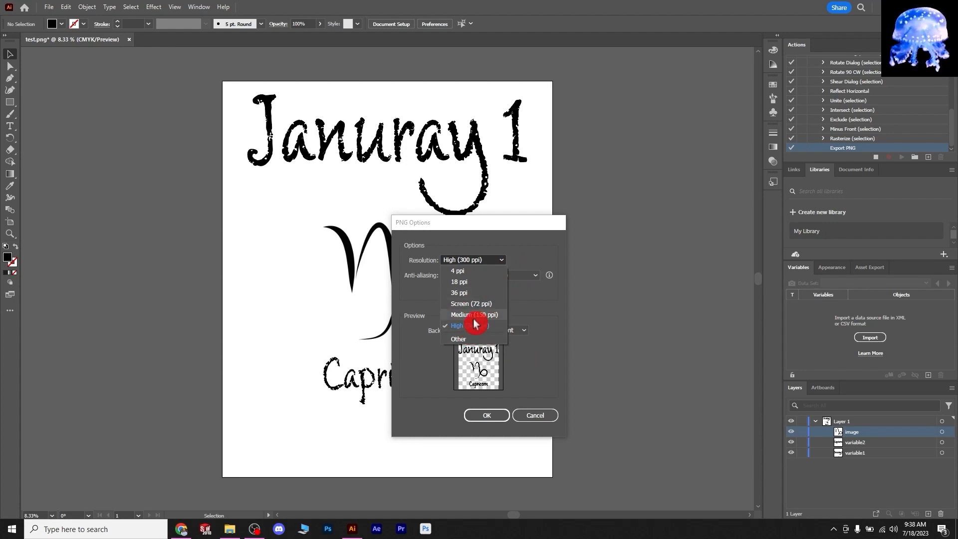
pyautogui.click(503, 259)
pyautogui.click(523, 330)
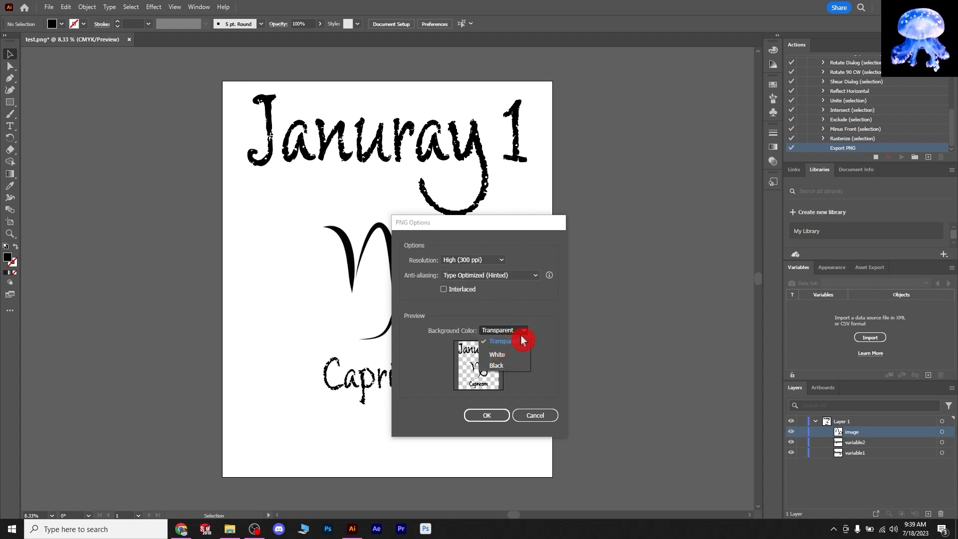
pyautogui.click(524, 331)
pyautogui.click(487, 415)
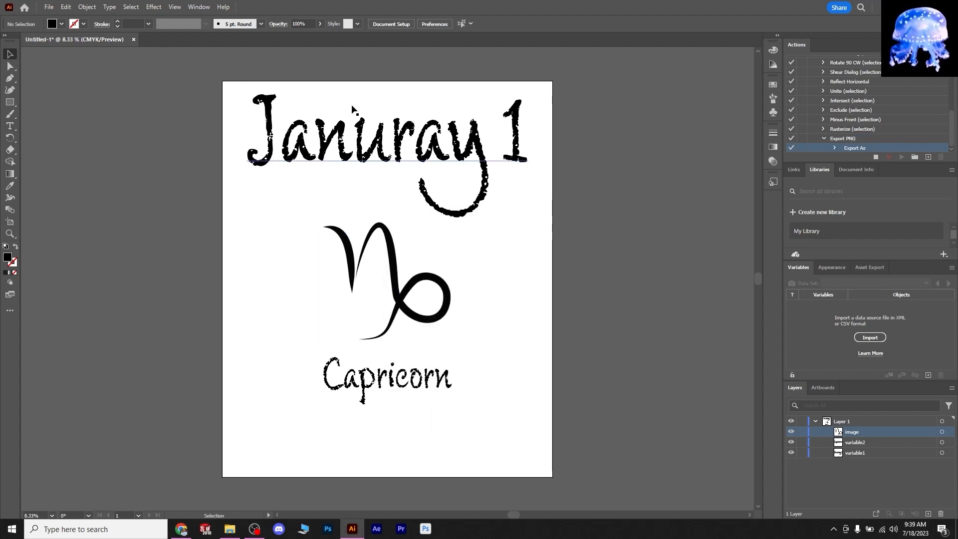
pyautogui.click(875, 158)
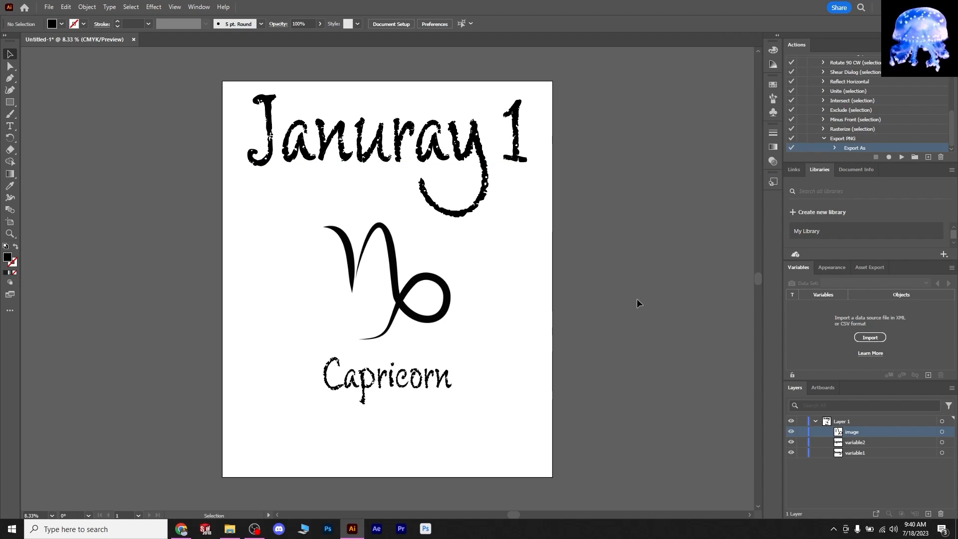
# - Switch to Chrome to view the empty Google Sheets spreadsheet, and check back on the design in Illustrator
pyautogui.click(175, 530)
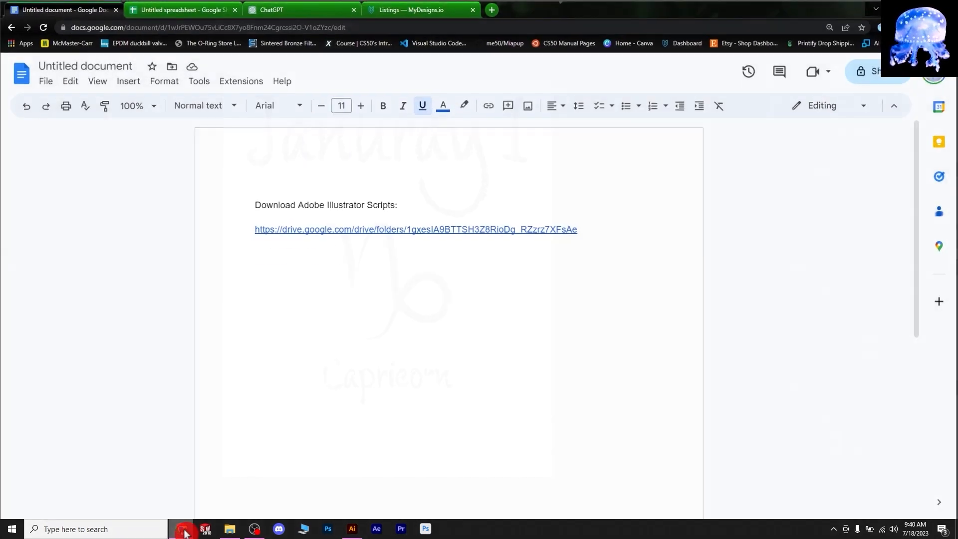
pyautogui.click(187, 9)
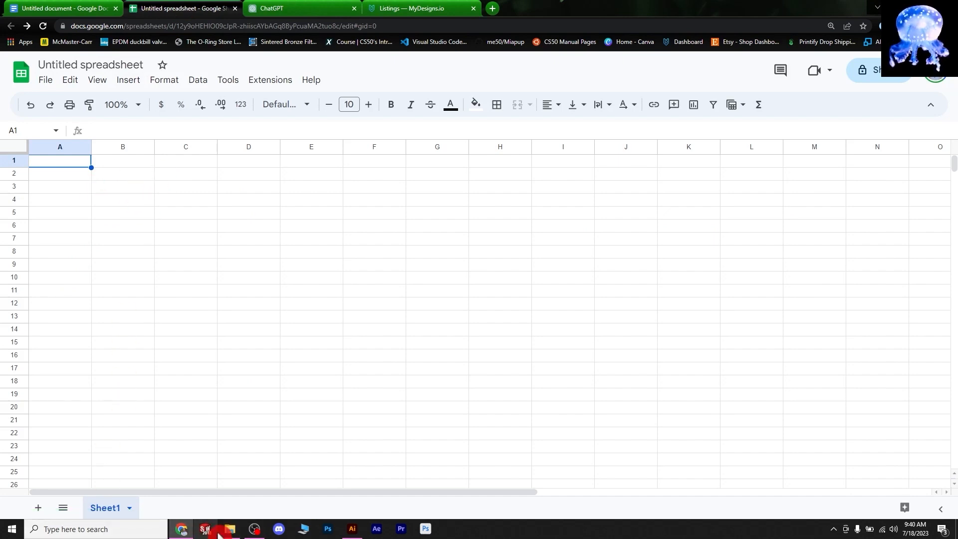
pyautogui.click(352, 528)
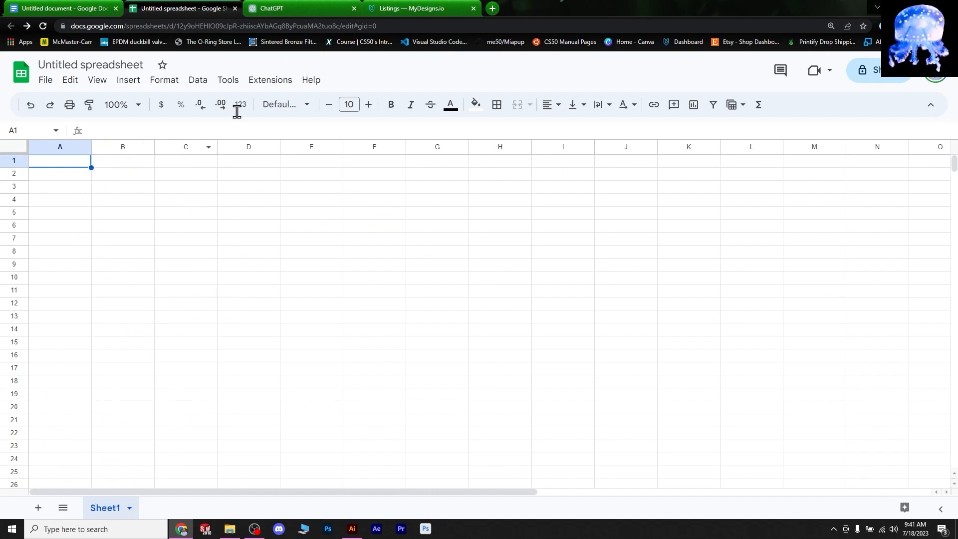
# - In ChatGPT, write a prompt for a table of every day of the year with its zodiac sign, including February 29, and correct the spelling
pyautogui.click(302, 7)
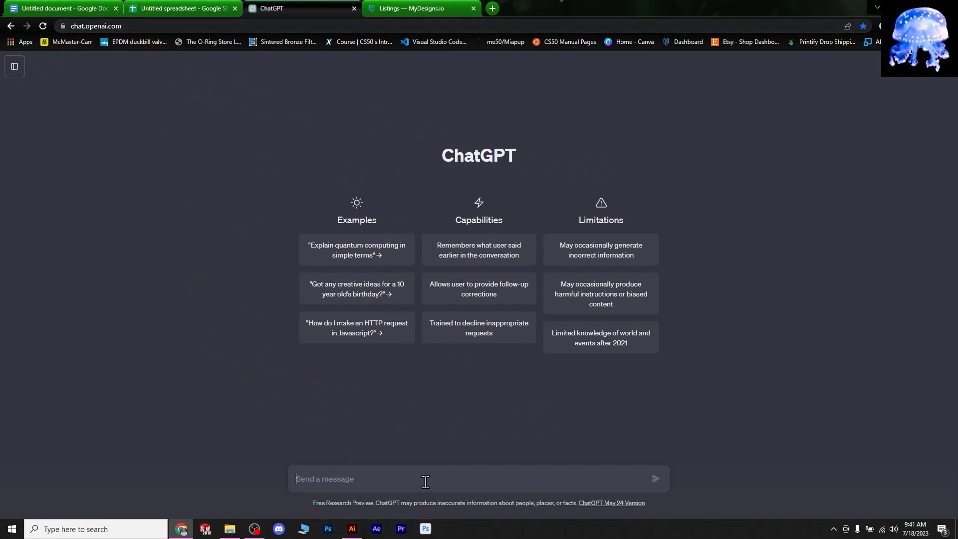
pyautogui.write('create a table showing every da')
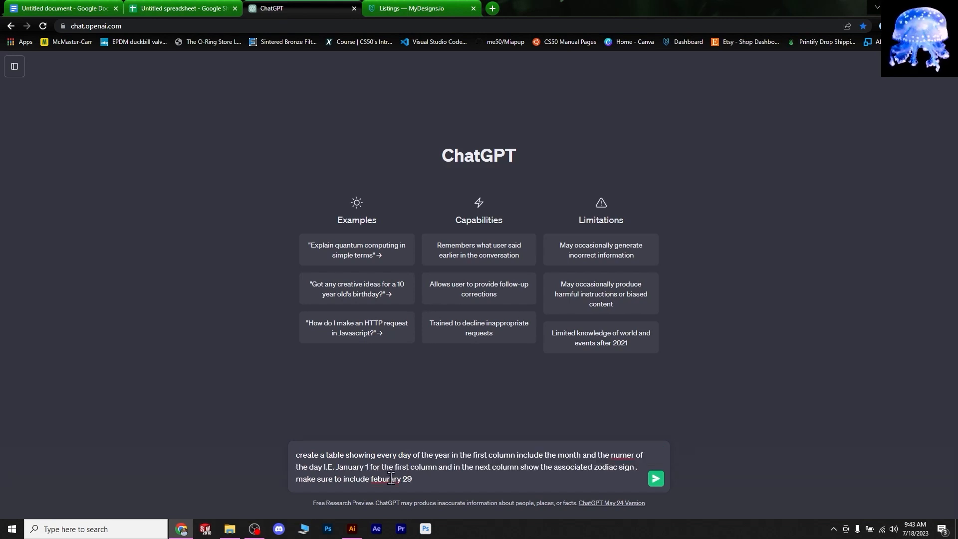
pyautogui.rightClick(395, 479)
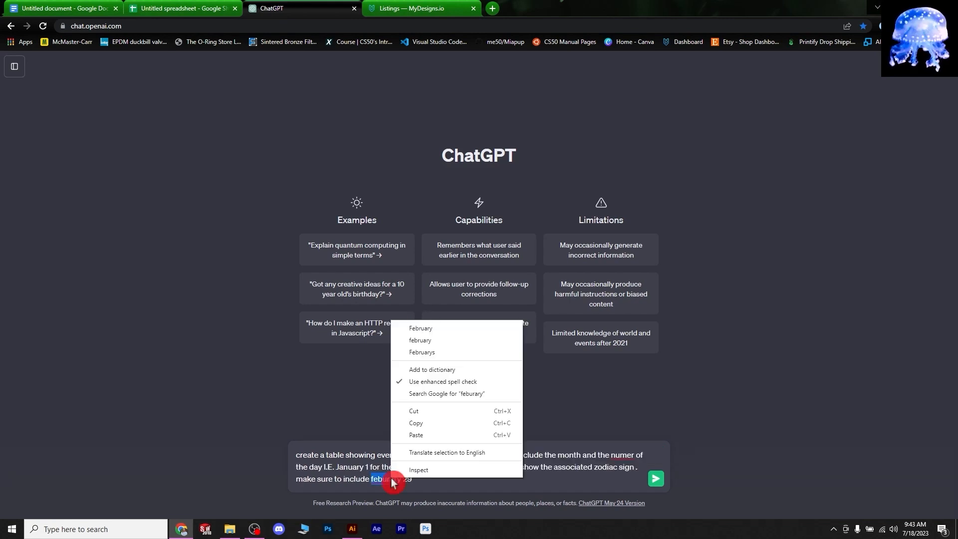
pyautogui.click(430, 326)
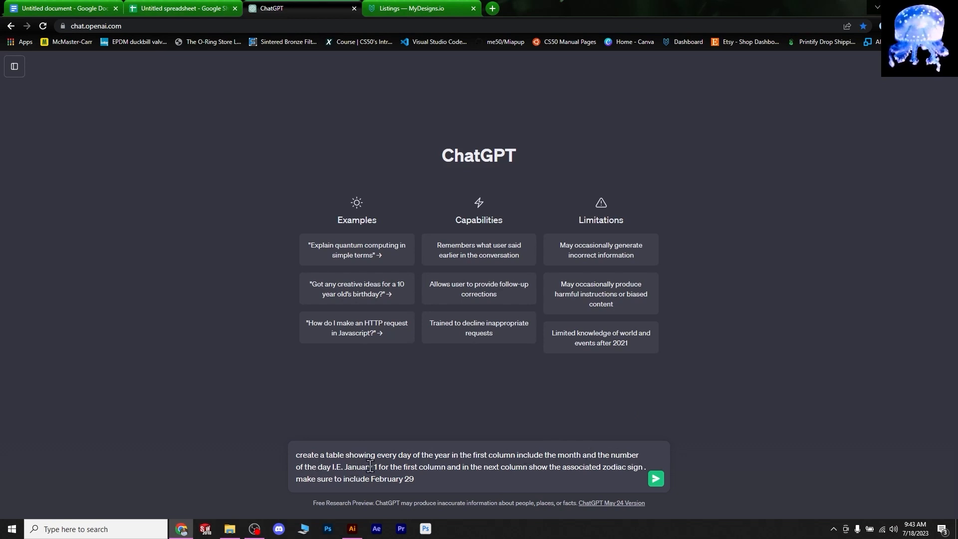
# - Put January 1 in quotation marks, add "Include all 366 days of the leap year." to the prompt, and send it
pyautogui.click(497, 526)
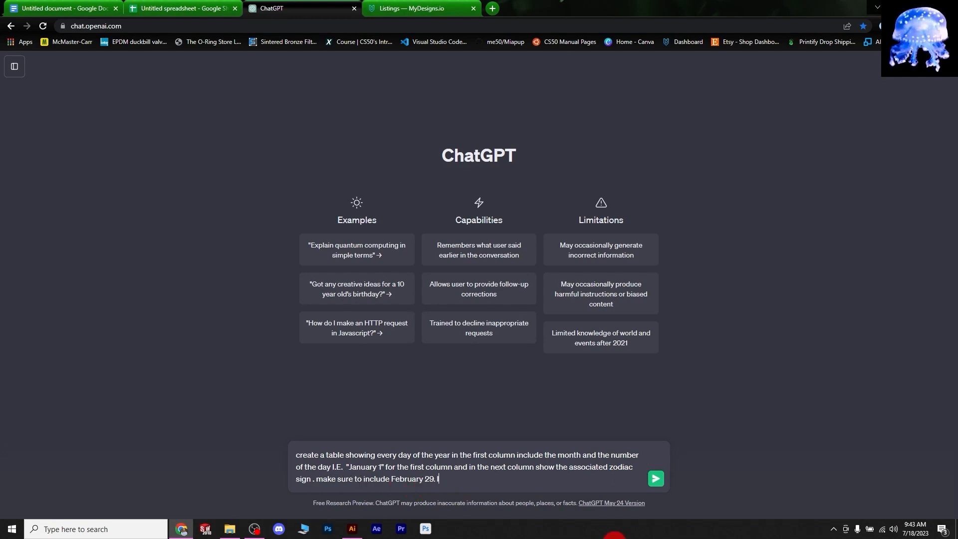
pyautogui.write('Include all 366 days of the leap year.')
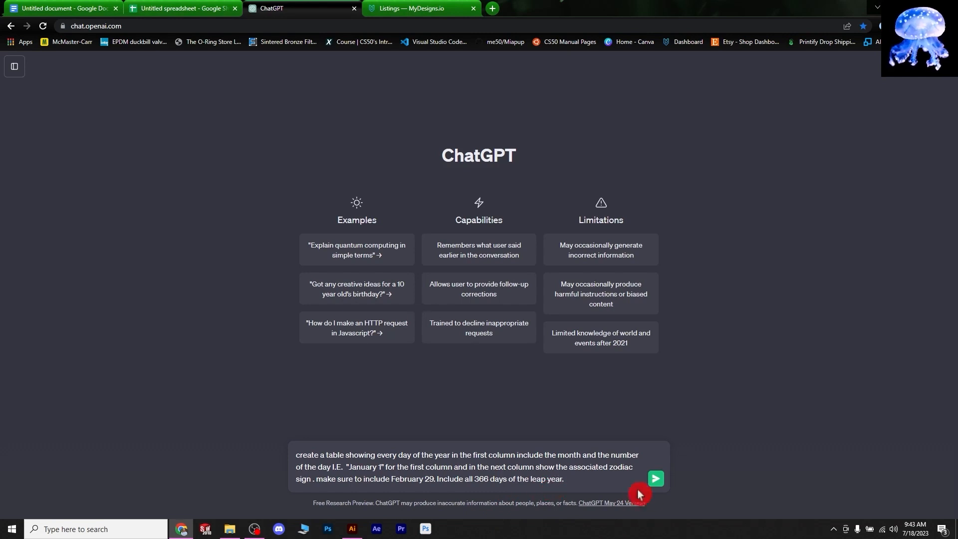
pyautogui.click(657, 484)
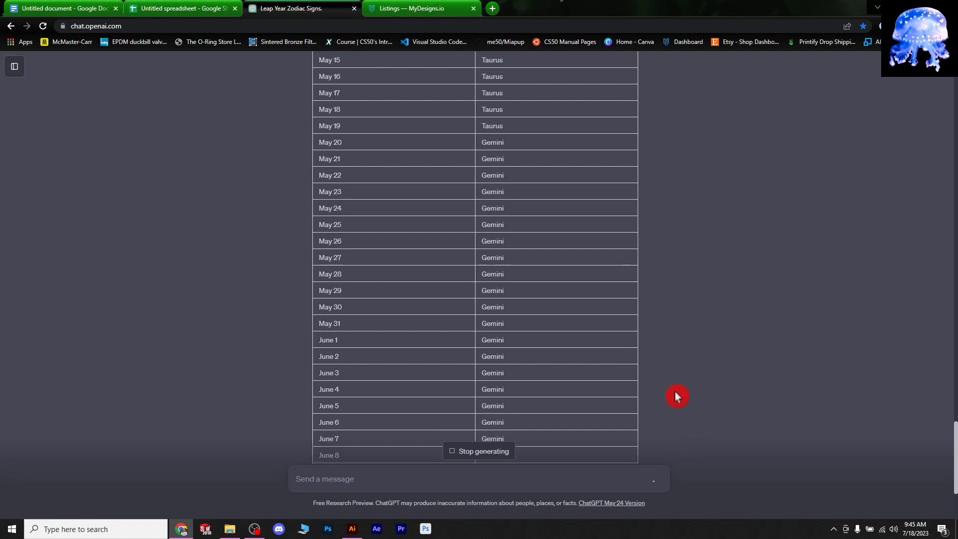
# - Examine the generated table of dates and zodiac signs across the whole year
pyautogui.scroll(20, 708, 337)
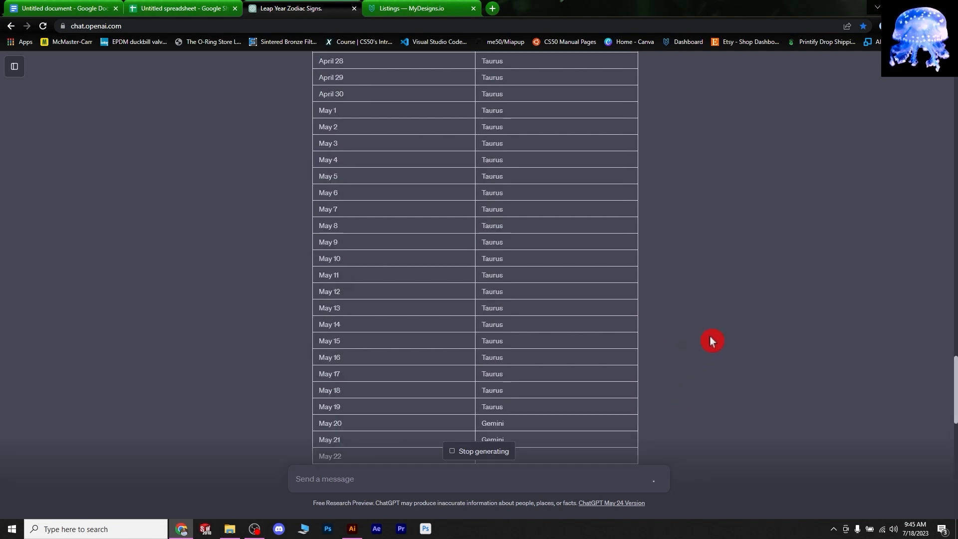
pyautogui.scroll(19, 702, 342)
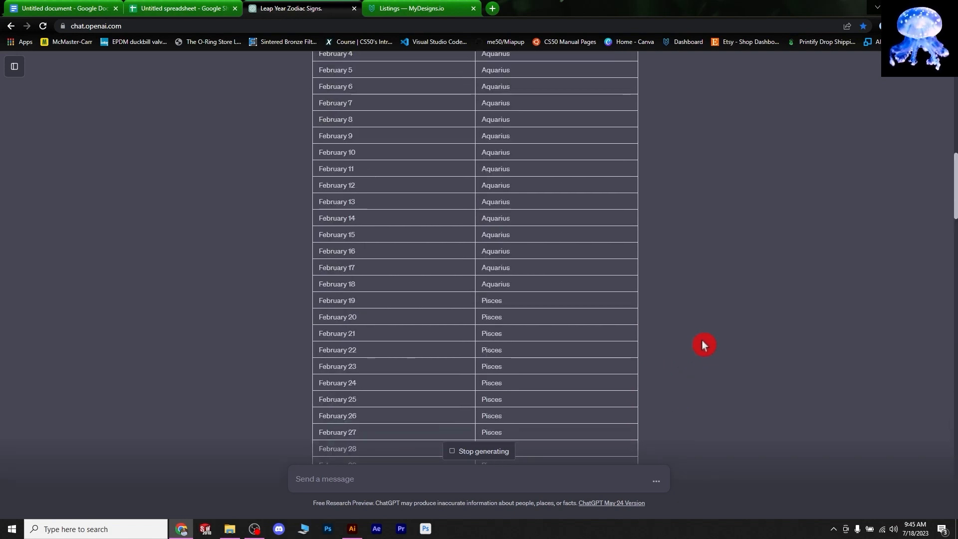
pyautogui.scroll(-9, 642, 357)
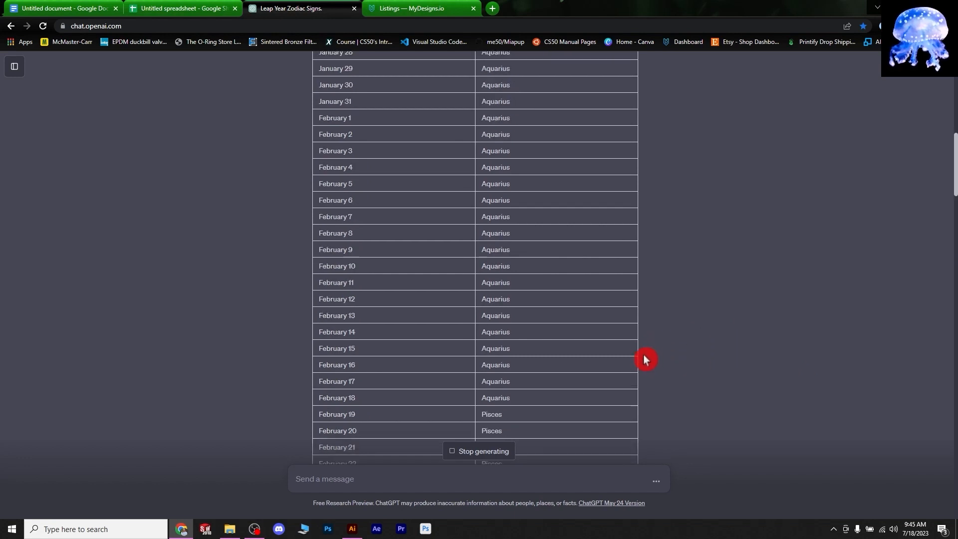
pyautogui.scroll(-20, 583, 358)
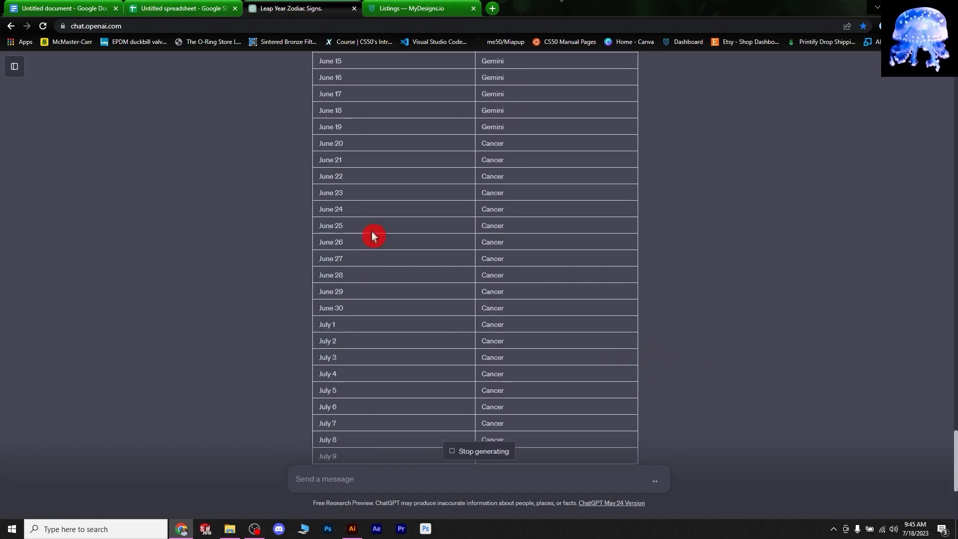
pyautogui.scroll(20, 318, 352)
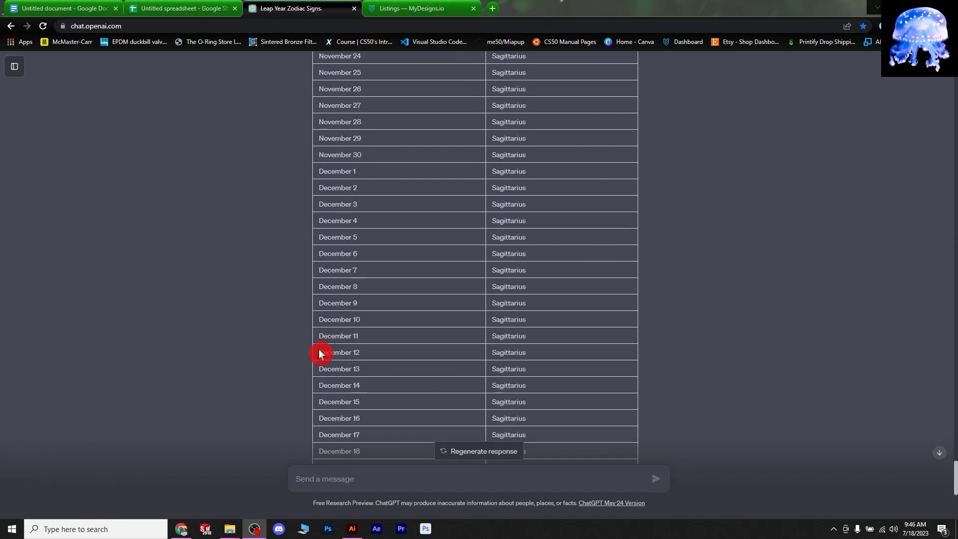
pyautogui.scroll(20, 318, 349)
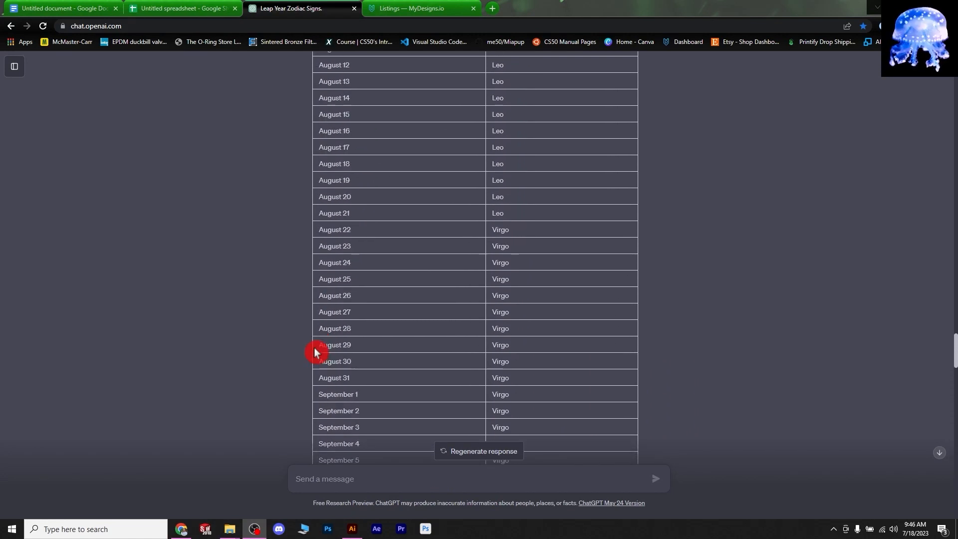
pyautogui.scroll(20, 359, 340)
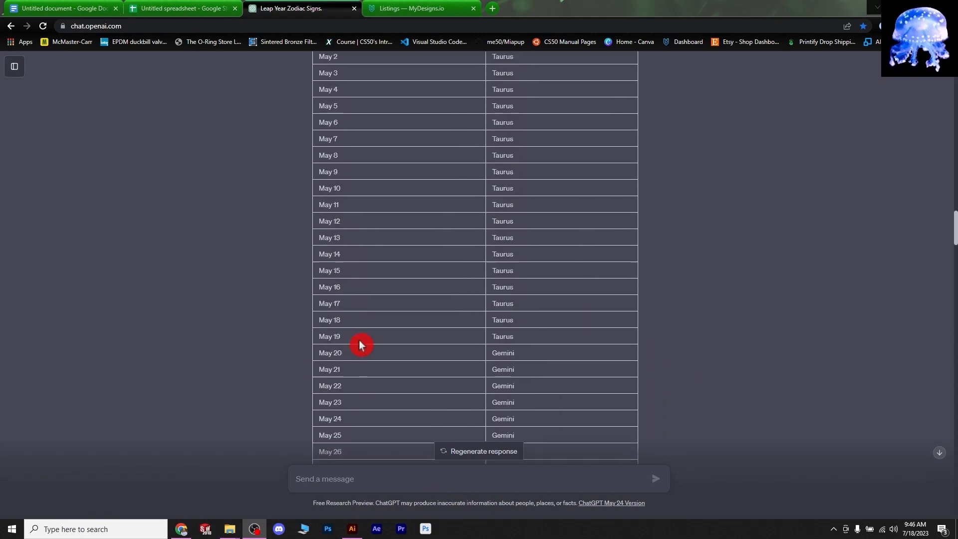
pyautogui.scroll(7, 359, 343)
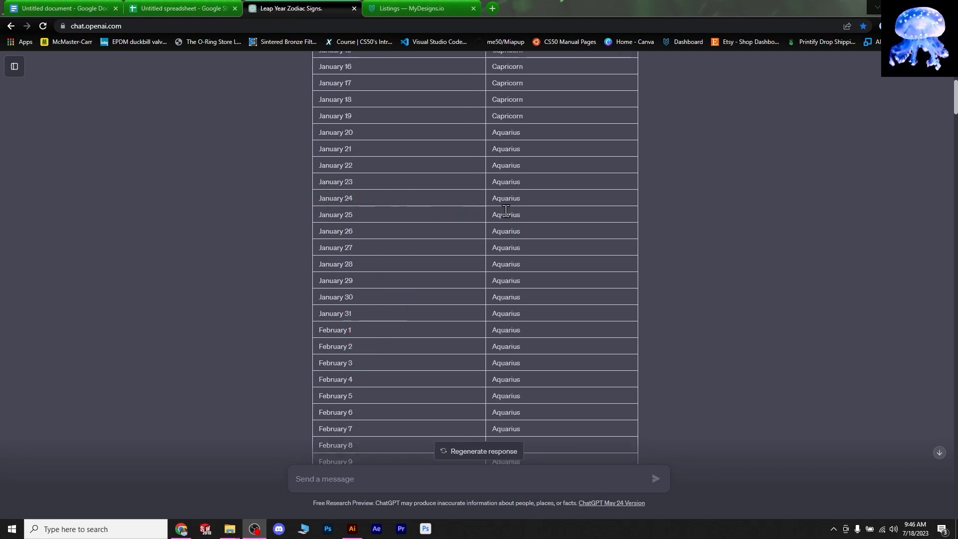
pyautogui.scroll(8, 709, 194)
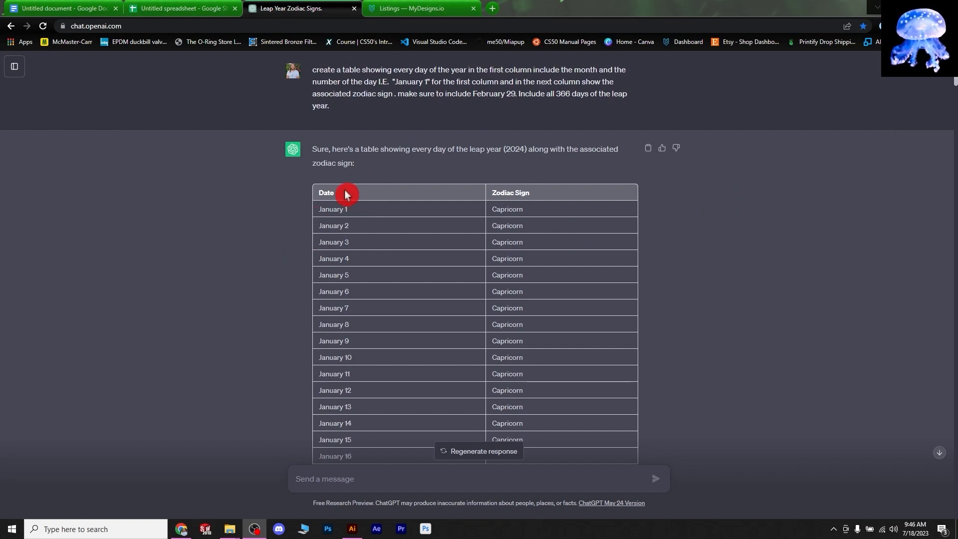
# - Copy the entire date and zodiac sign table and paste it as values only into the empty Google Sheets spreadsheet
pyautogui.moveTo(346, 195); pyautogui.dragTo(638, 349)
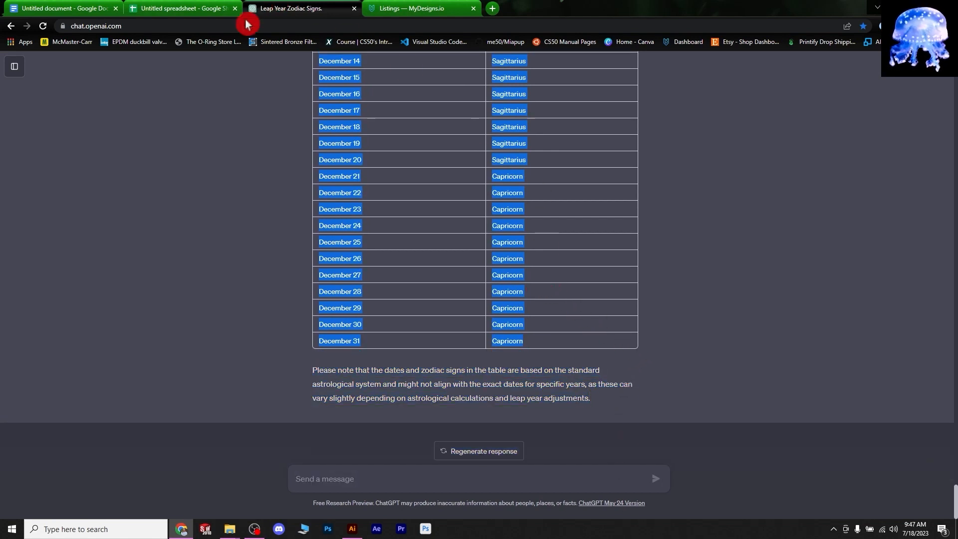
pyautogui.click(186, 10)
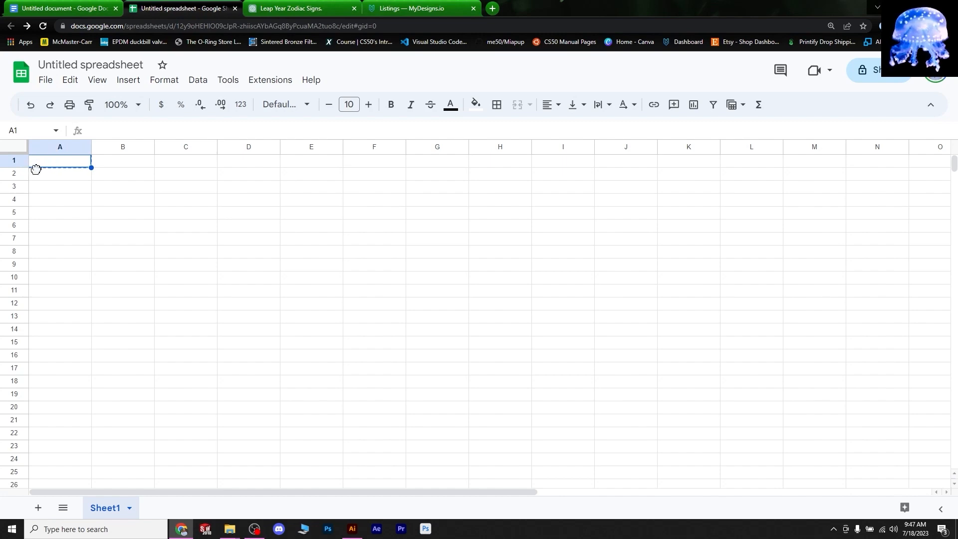
pyautogui.click(14, 147)
pyautogui.rightClick(14, 150)
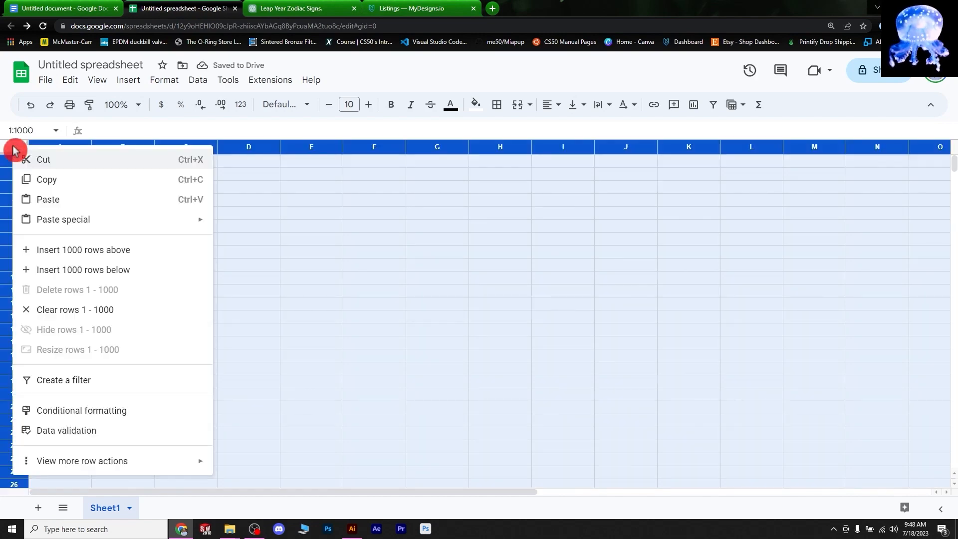
pyautogui.moveTo(80, 219)
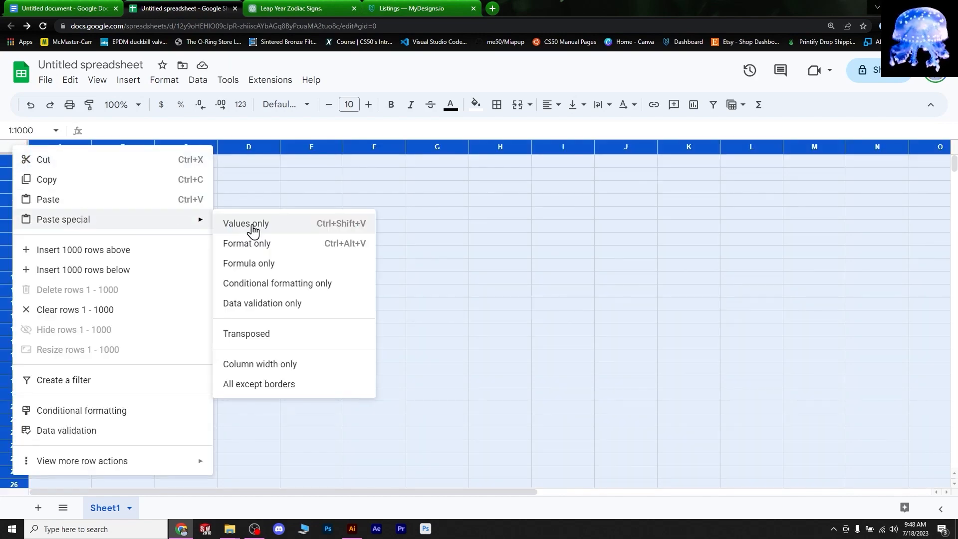
pyautogui.click(252, 230)
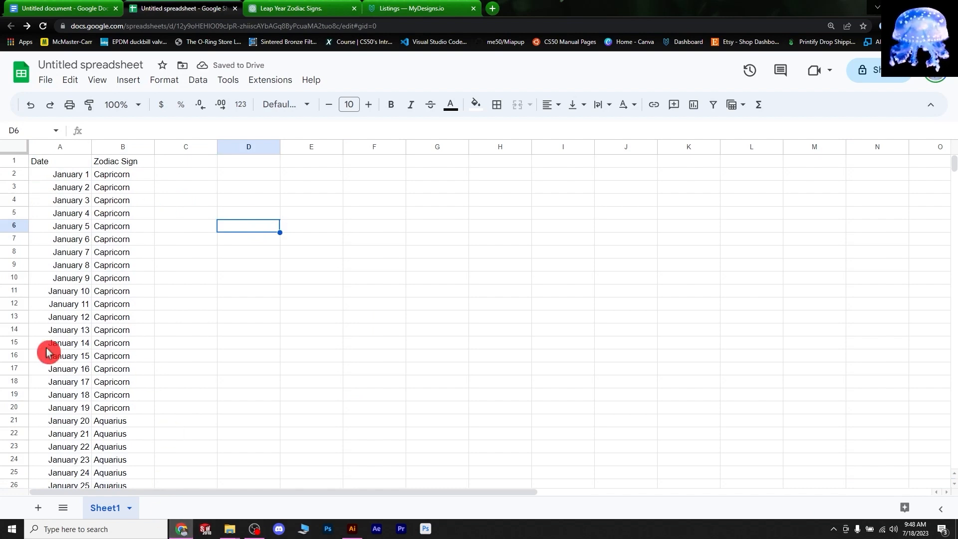
# - Set the header cells A1, B1 and C1 to variable1, variable2 and image
pyautogui.click(65, 167)
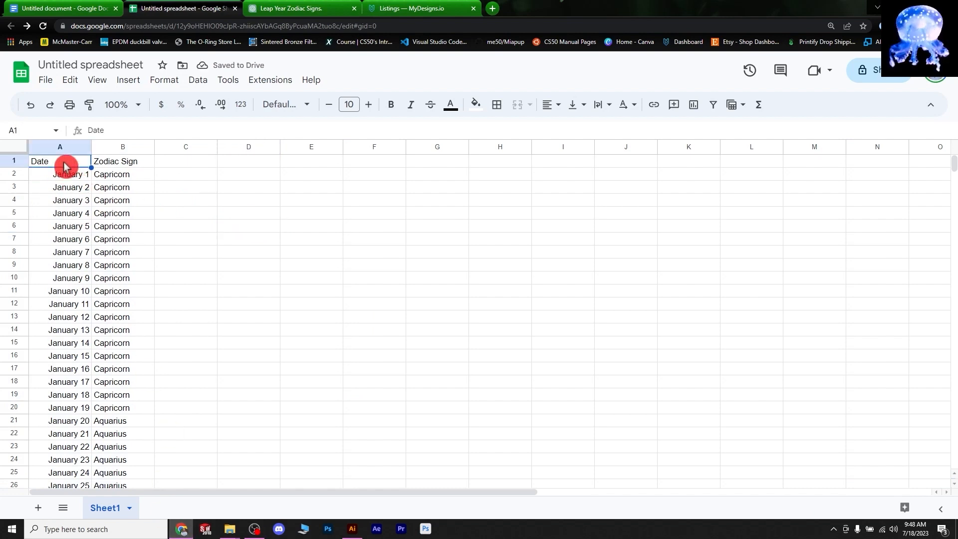
pyautogui.write('Vriable1')
pyautogui.click(123, 158)
pyautogui.write('va')
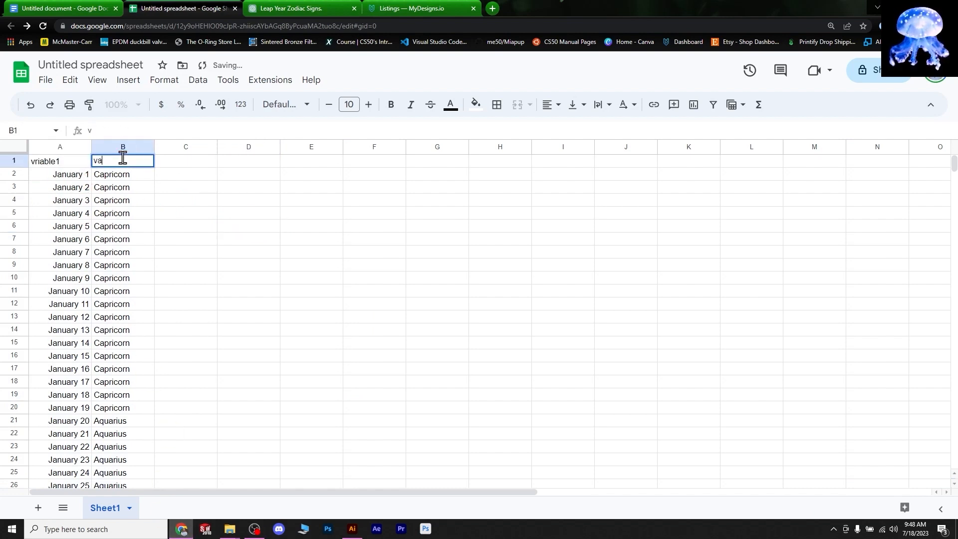
pyautogui.write('riable2')
pyautogui.click(191, 162)
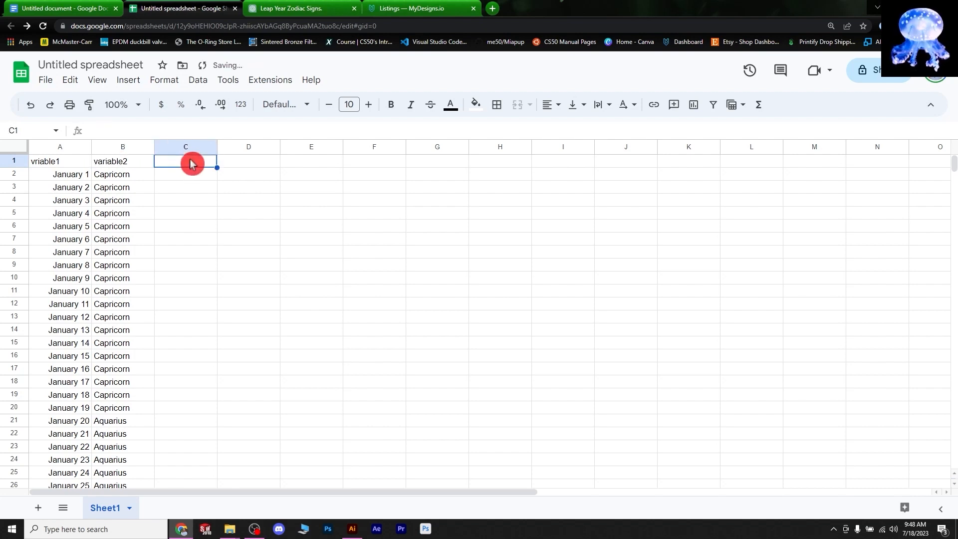
pyautogui.write('i')
pyautogui.write('mage')
pyautogui.click(59, 168)
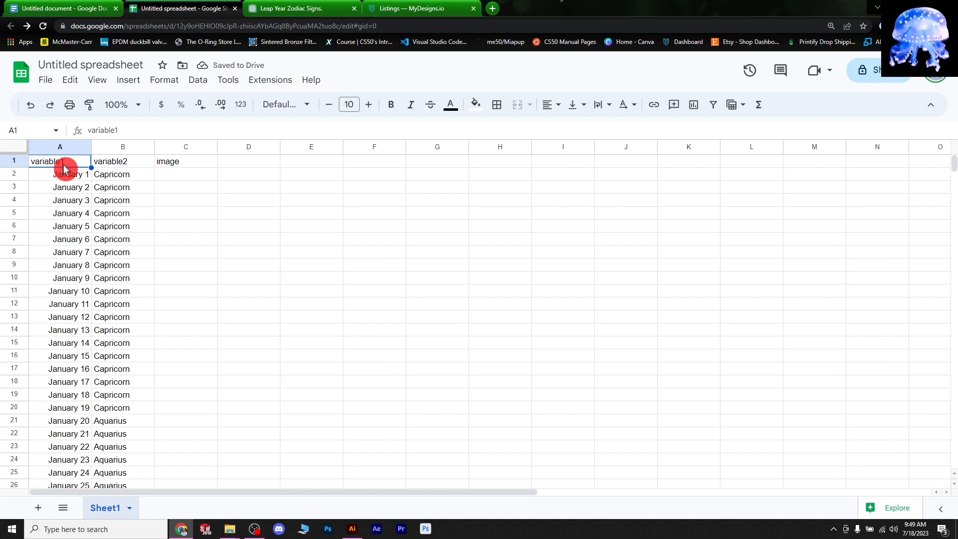
pyautogui.click(197, 164)
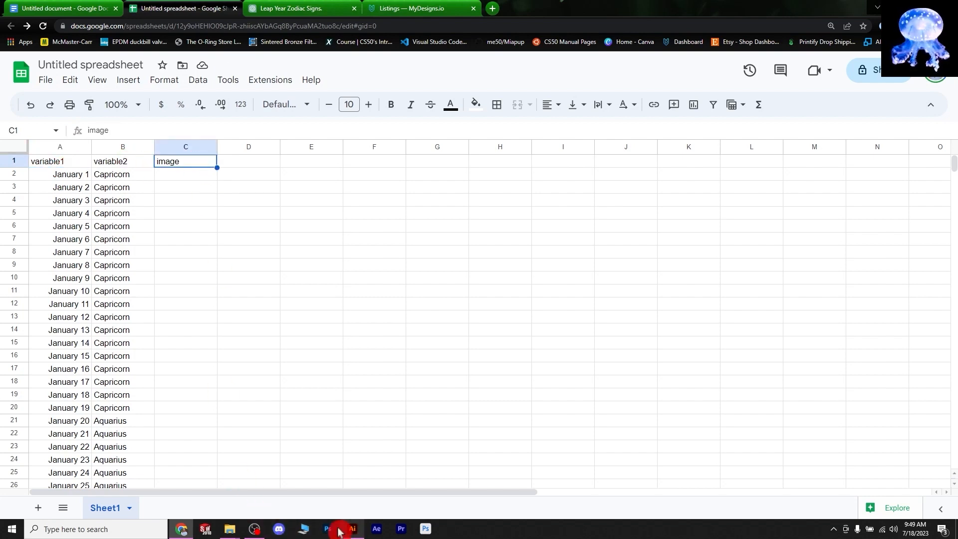
pyautogui.click(50, 165)
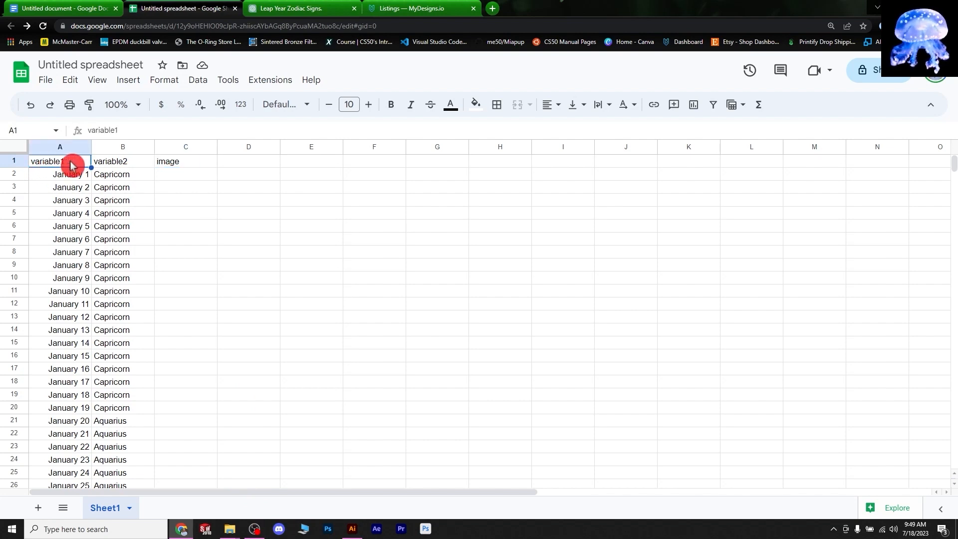
pyautogui.click(126, 164)
pyautogui.click(177, 163)
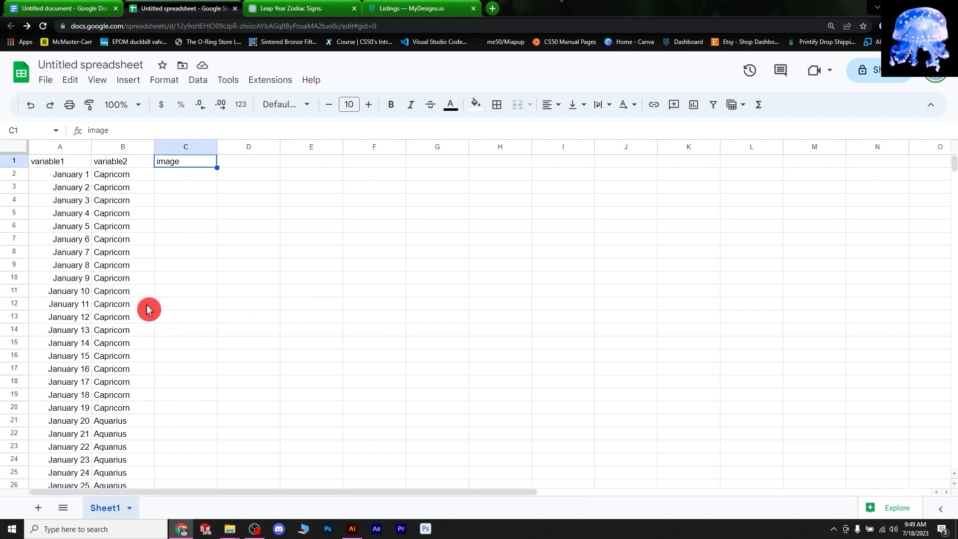
# - Switch to File Explorer showing the Zodiac image folder and move its window clear of the spreadsheet's image column
pyautogui.press('Down')
pyautogui.moveTo(231, 533)
pyautogui.click(199, 483)
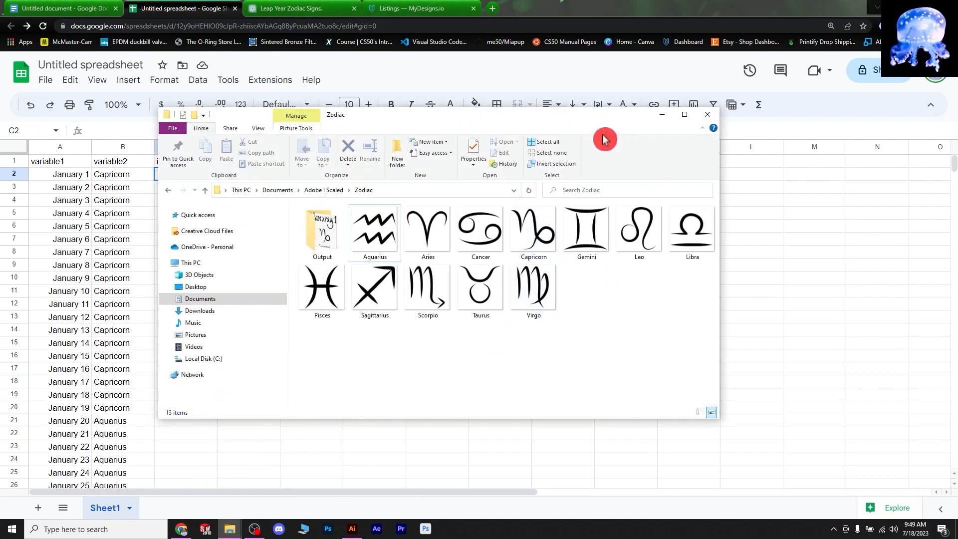
pyautogui.moveTo(578, 121); pyautogui.dragTo(772, 74)
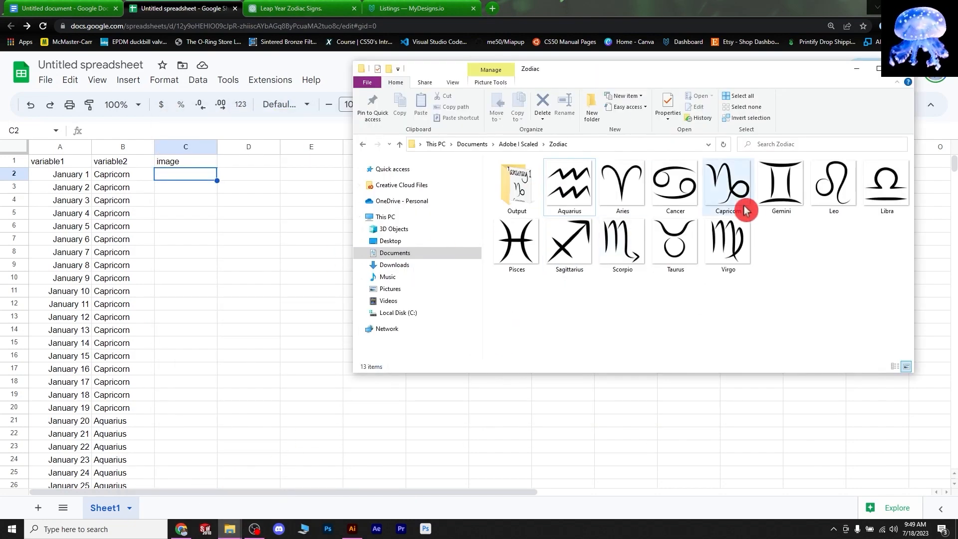
pyautogui.click(672, 185)
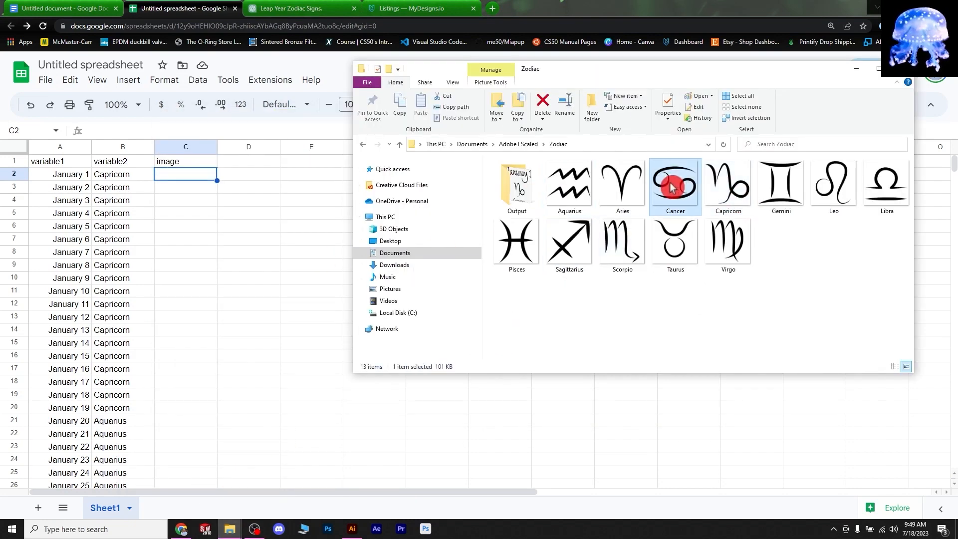
pyautogui.click(678, 301)
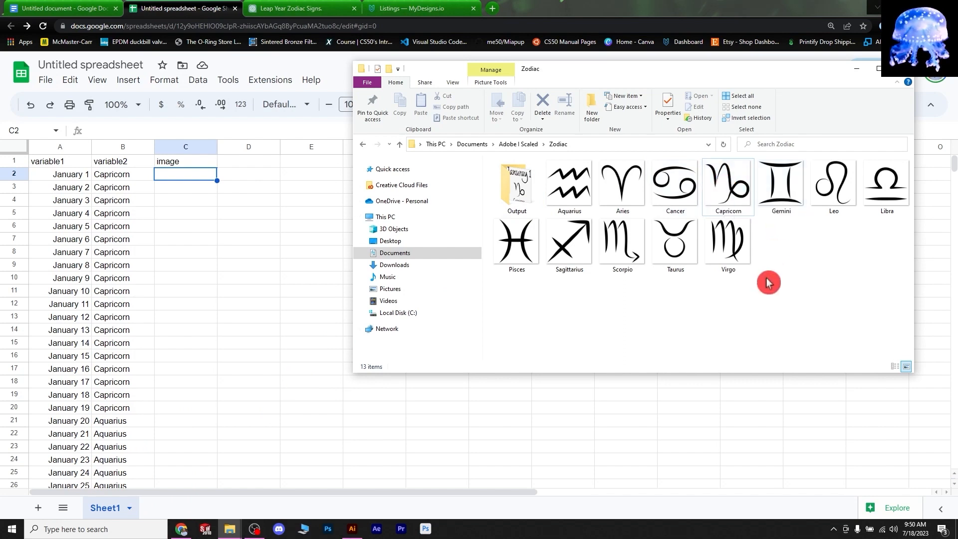
pyautogui.rightClick(736, 194)
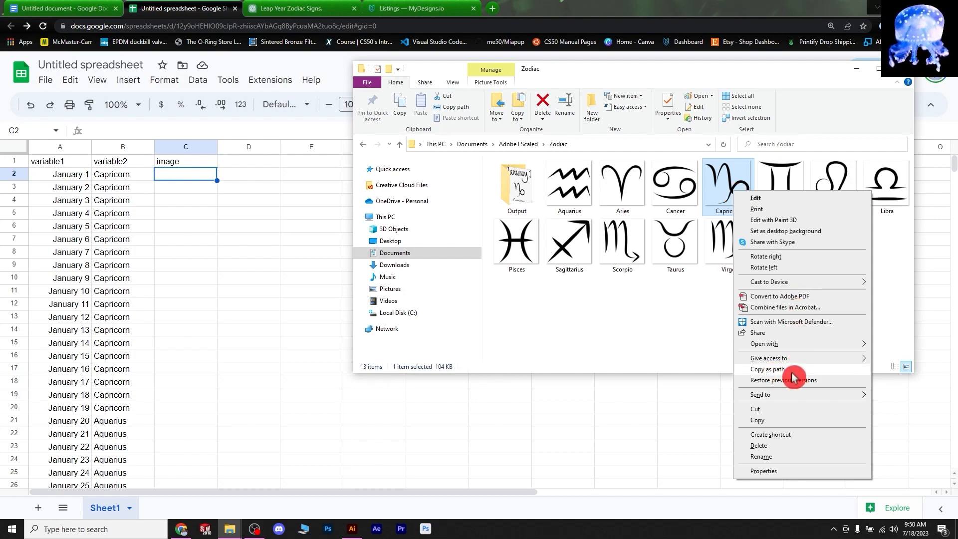
pyautogui.click(680, 327)
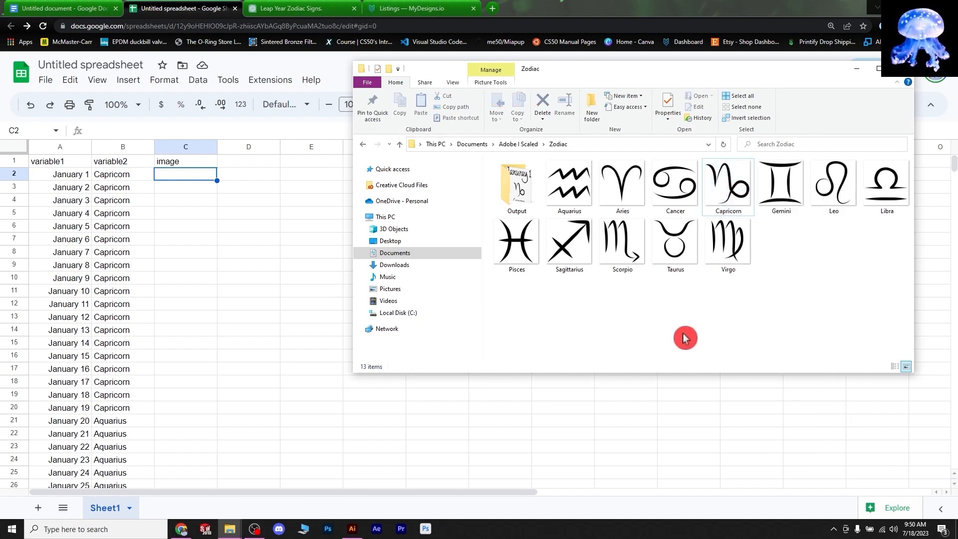
pyautogui.rightClick(736, 200)
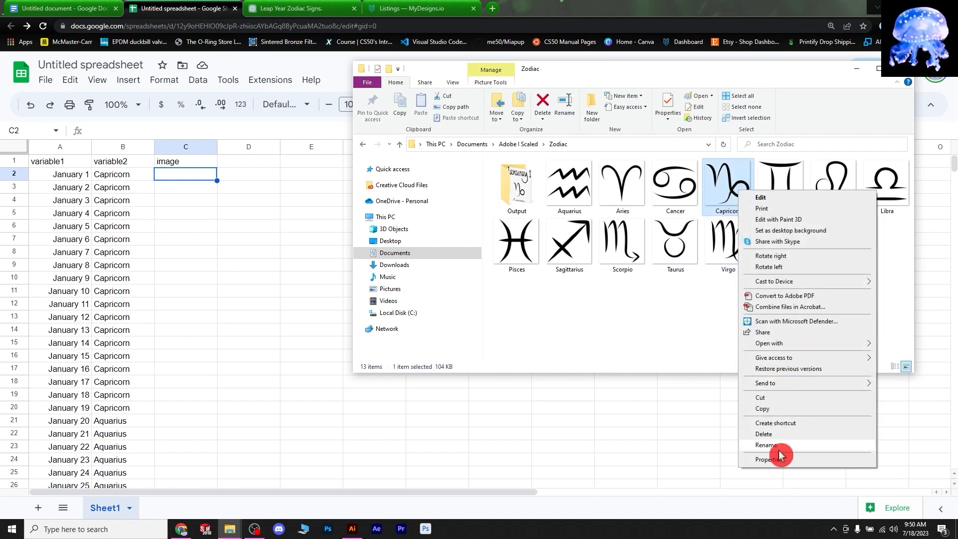
pyautogui.click(712, 333)
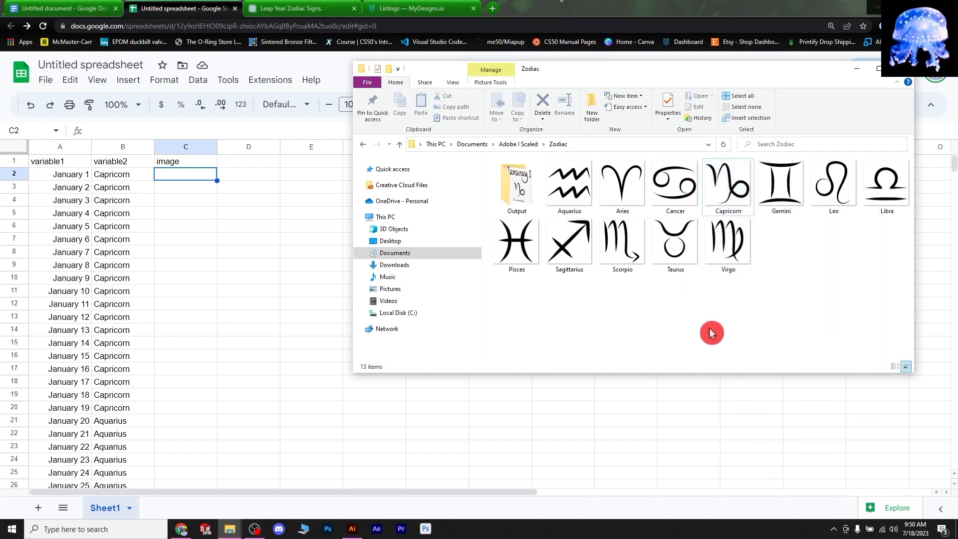
# - Copy the full file path of the Capricorn image and paste it into cell C2 of the Google Sheets spreadsheet
pyautogui.rightClick(725, 188)
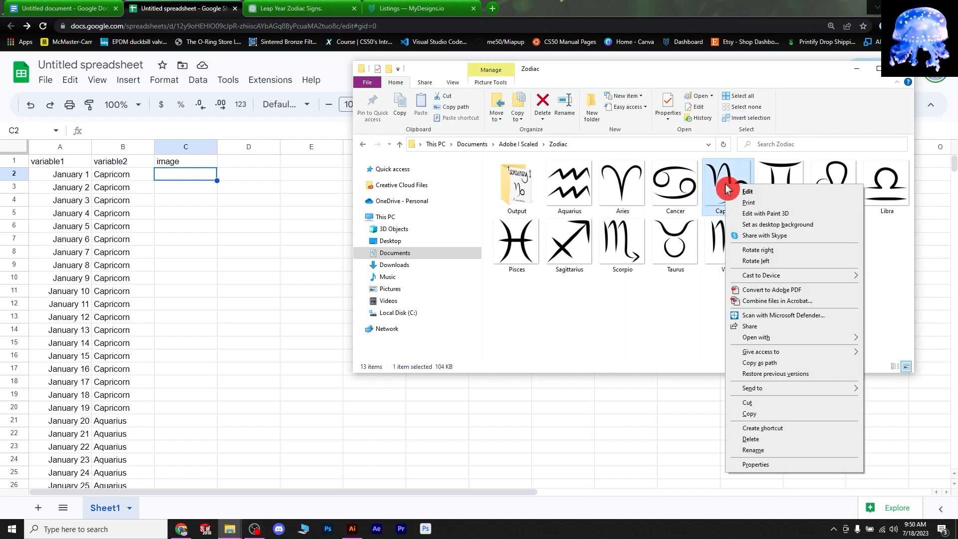
pyautogui.click(790, 363)
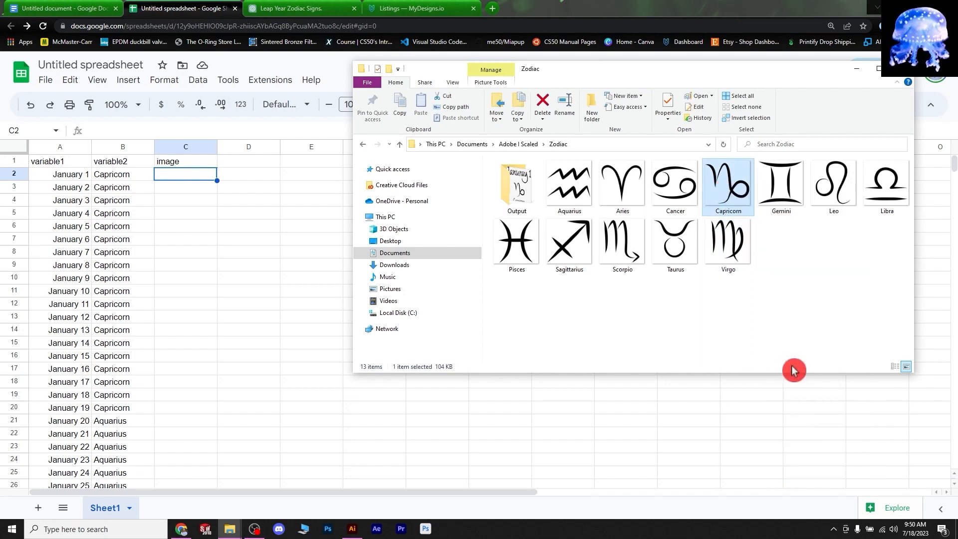
pyautogui.click(175, 179)
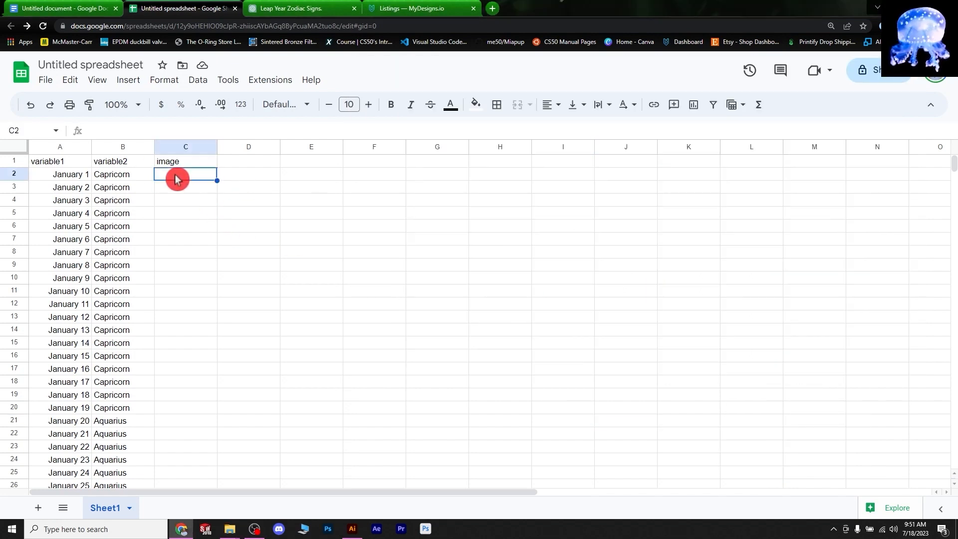
pyautogui.rightClick(175, 179)
pyautogui.click(197, 154)
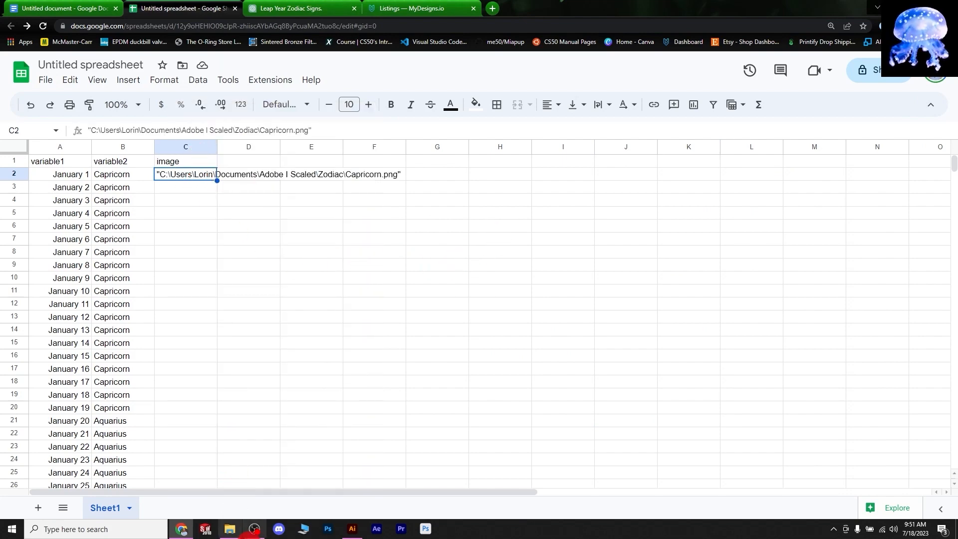
# - Fill the Capricorn image path from C2 down to C20, covering January 1 to January 19
pyautogui.click(230, 529)
pyautogui.click(747, 188)
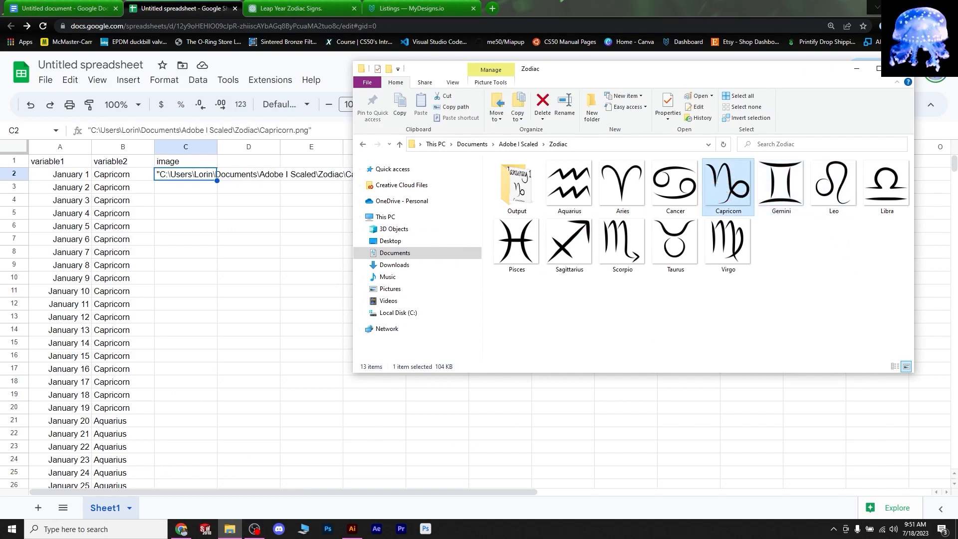
pyautogui.click(856, 70)
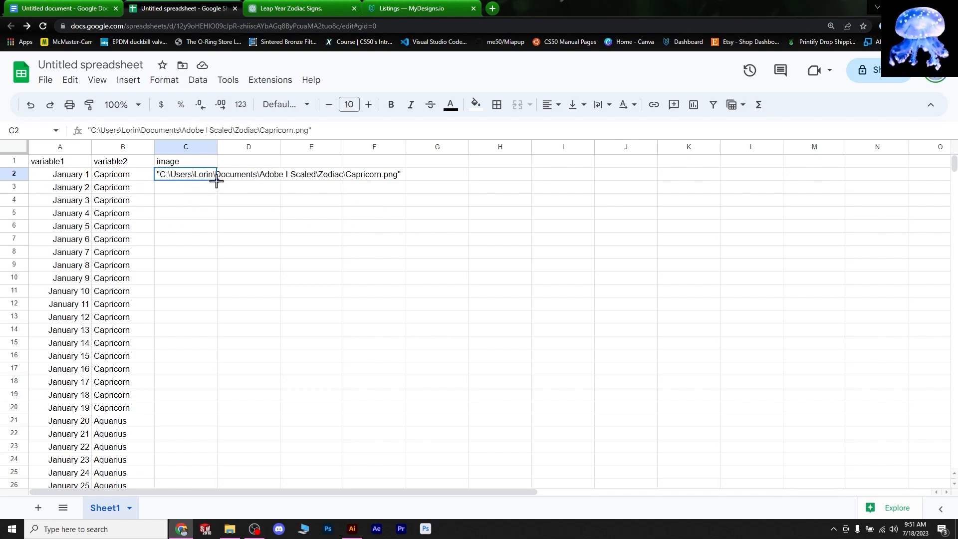
pyautogui.moveTo(213, 187); pyautogui.dragTo(180, 412)
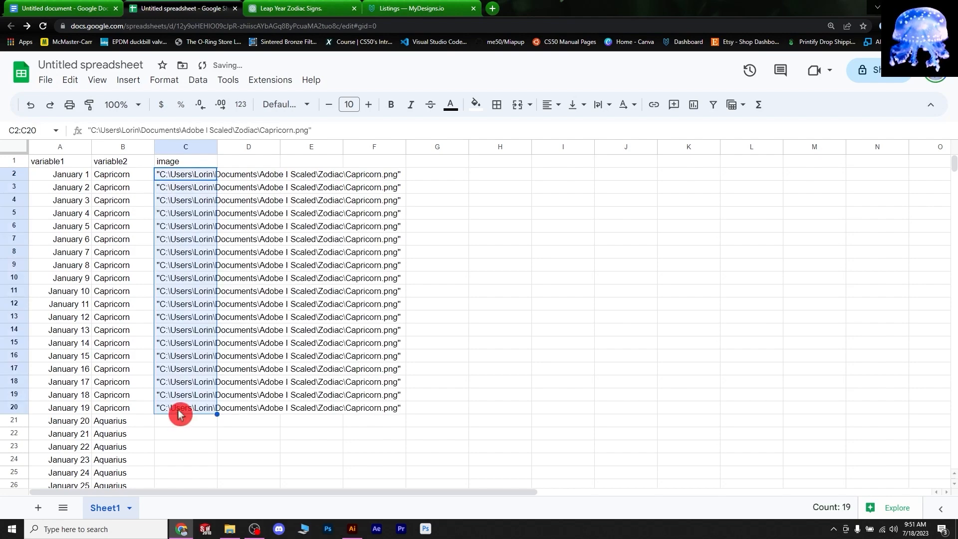
pyautogui.click(472, 358)
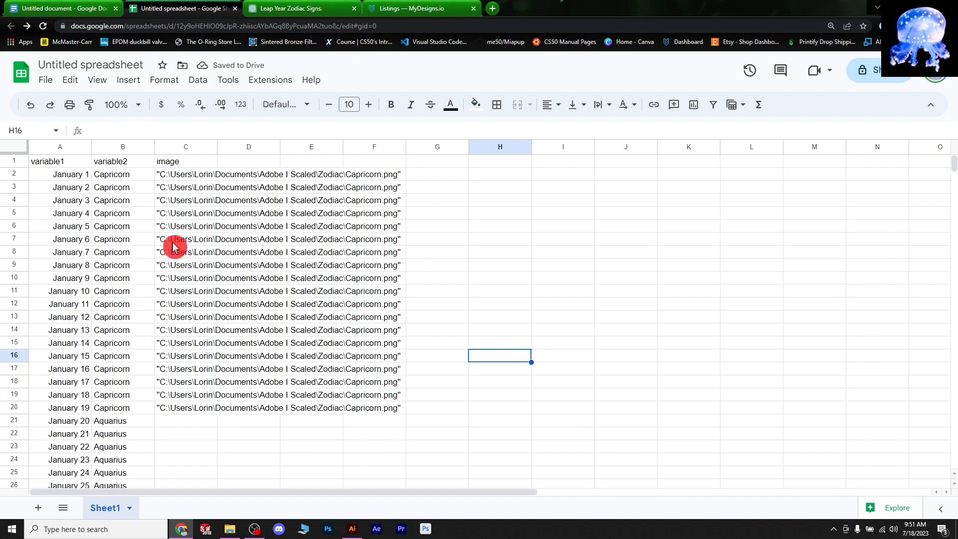
# - Paste the Capricorn image path into C357 and fill it down to C367, covering December 21 to December 31
pyautogui.scroll(-20, 175, 260)
pyautogui.scroll(-6, 204, 407)
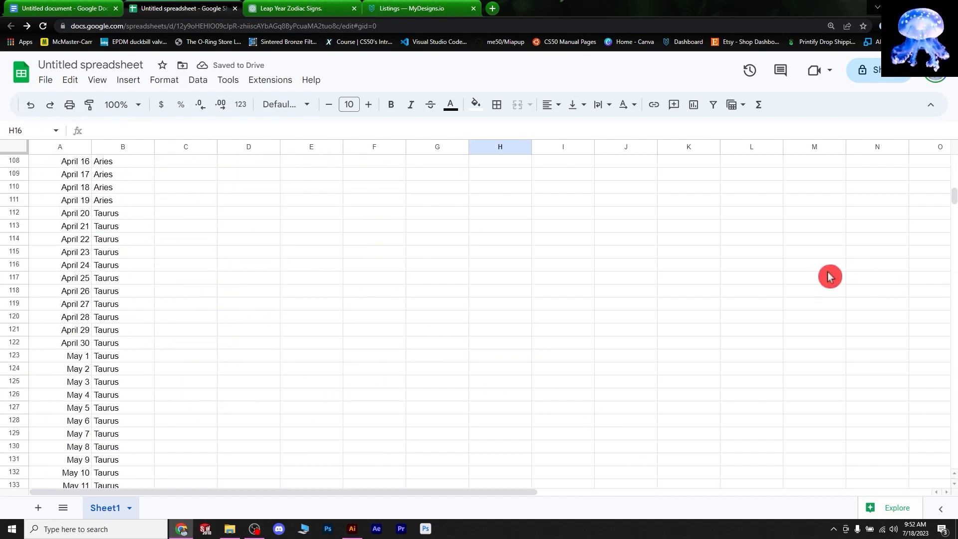
pyautogui.moveTo(955, 202); pyautogui.dragTo(948, 275)
pyautogui.click(169, 243)
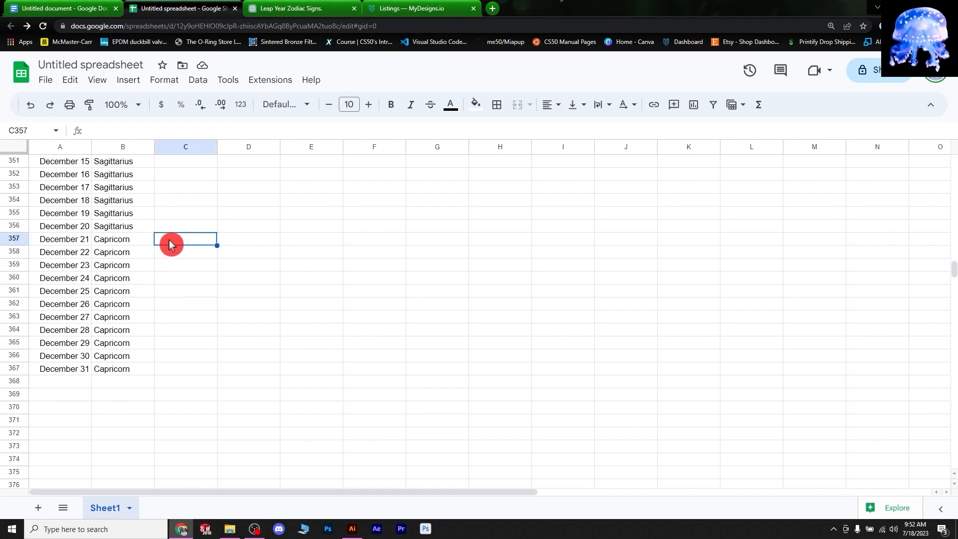
pyautogui.rightClick(170, 244)
pyautogui.click(208, 157)
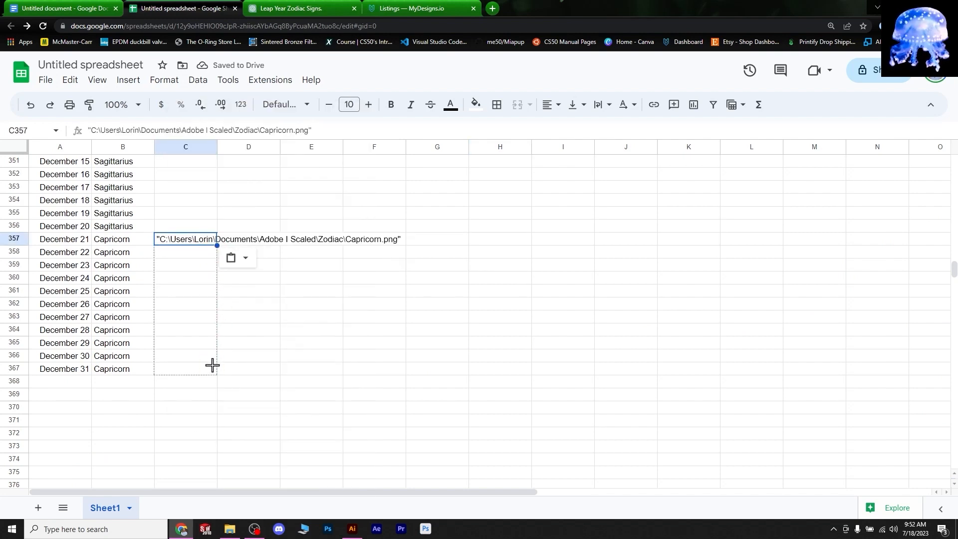
pyautogui.moveTo(212, 364); pyautogui.dragTo(212, 366)
pyautogui.click(67, 379)
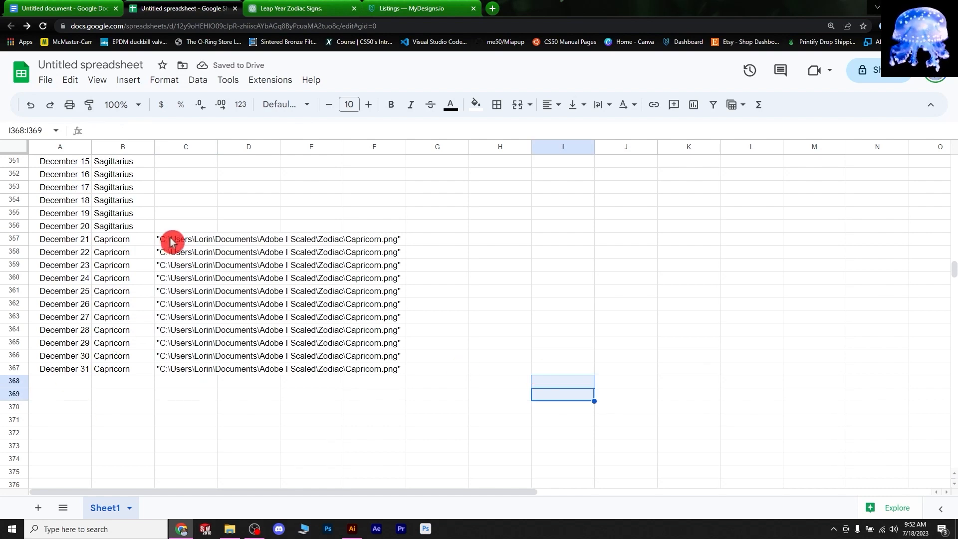
# - Copy the Aquarius image's file path from the Zodiac folder and paste it into C21 beside January 20
pyautogui.moveTo(953, 270); pyautogui.dragTo(953, 234)
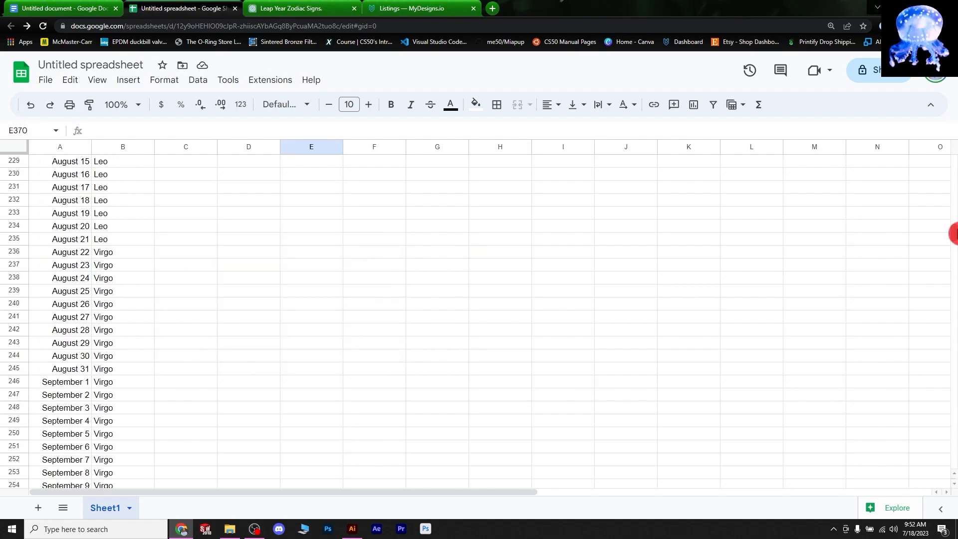
pyautogui.click(230, 529)
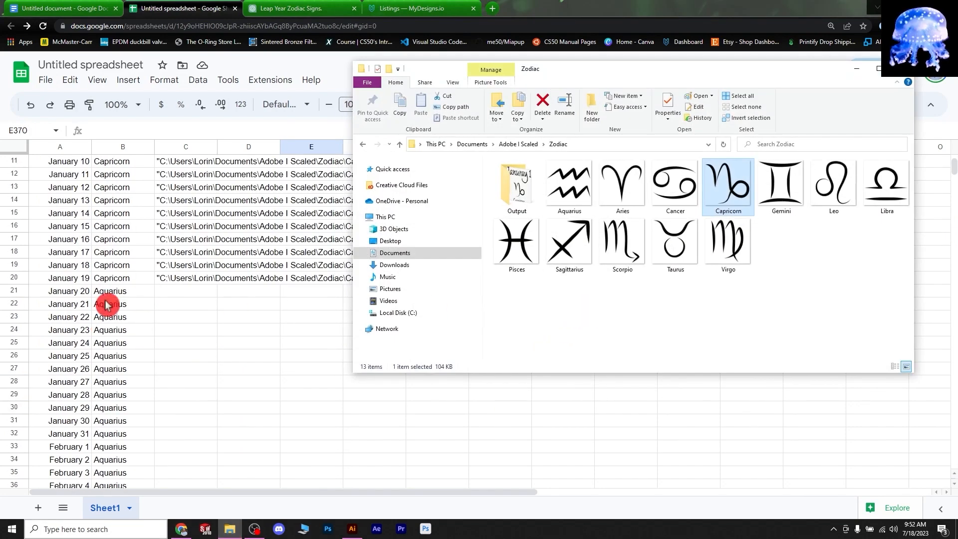
pyautogui.click(579, 185)
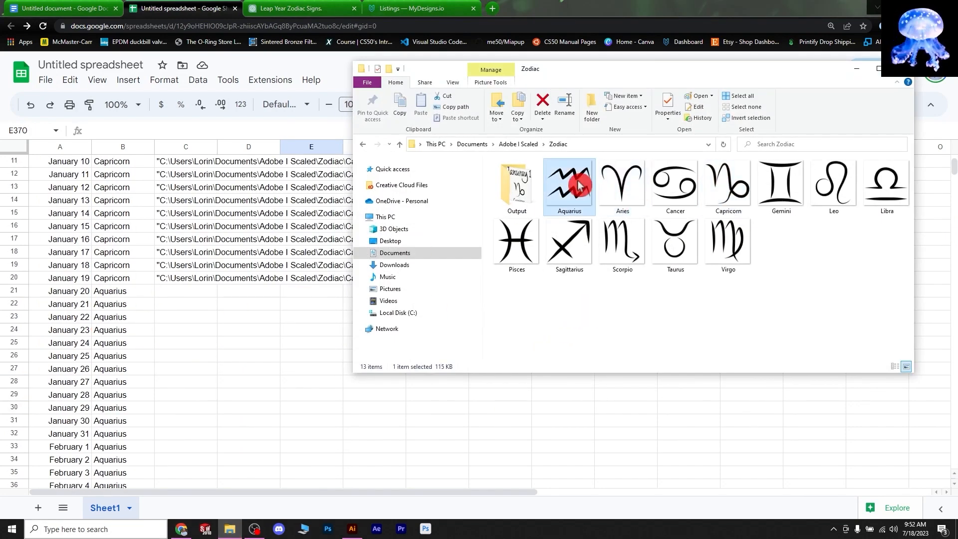
pyautogui.rightClick(579, 186)
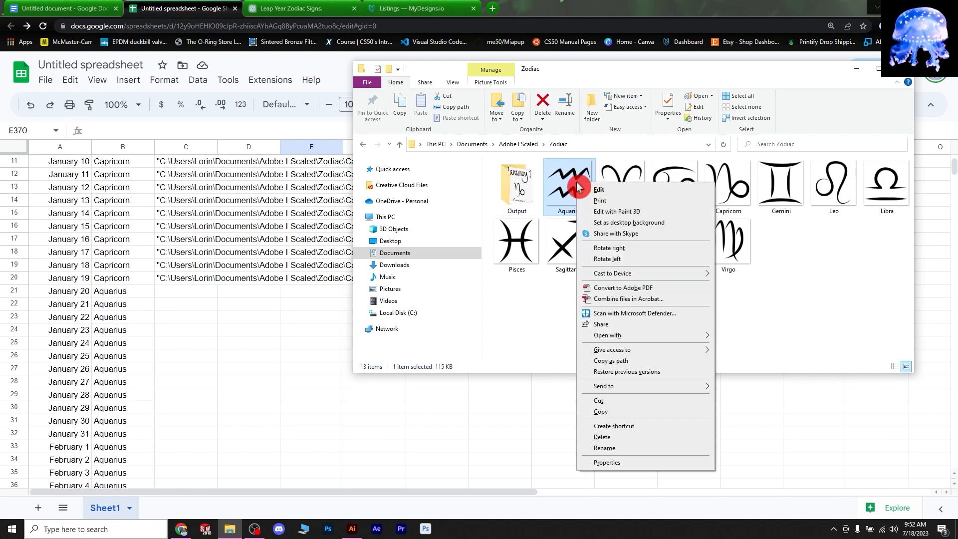
pyautogui.click(619, 362)
pyautogui.click(167, 292)
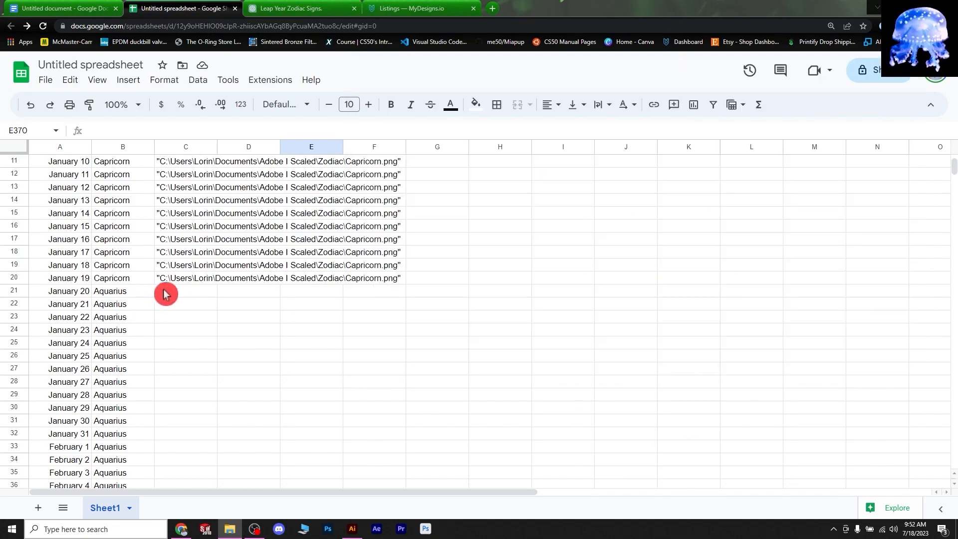
pyautogui.rightClick(167, 293)
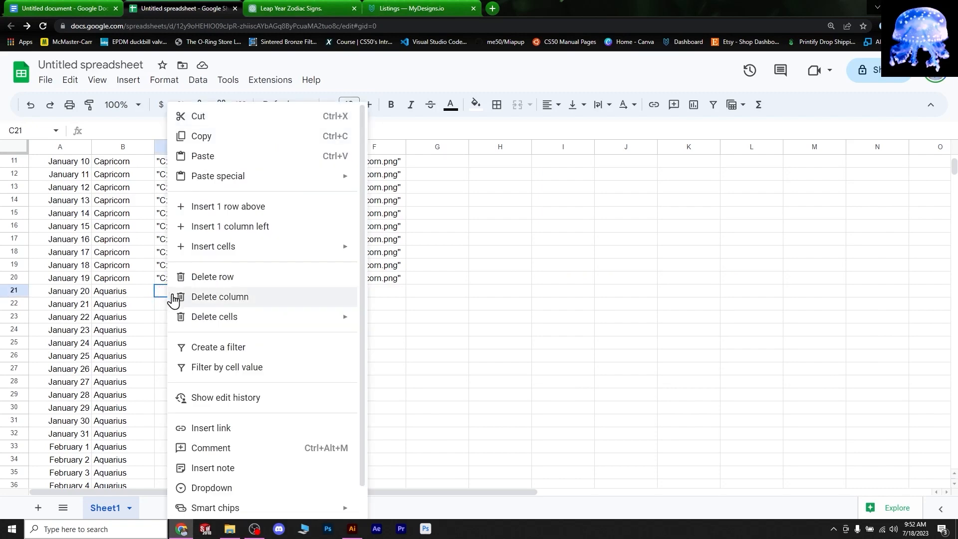
pyautogui.click(220, 154)
# - Fill the Aquarius image path from C21 down to C50, the February 18 row
pyautogui.scroll(-4, 319, 299)
pyautogui.scroll(2, 241, 224)
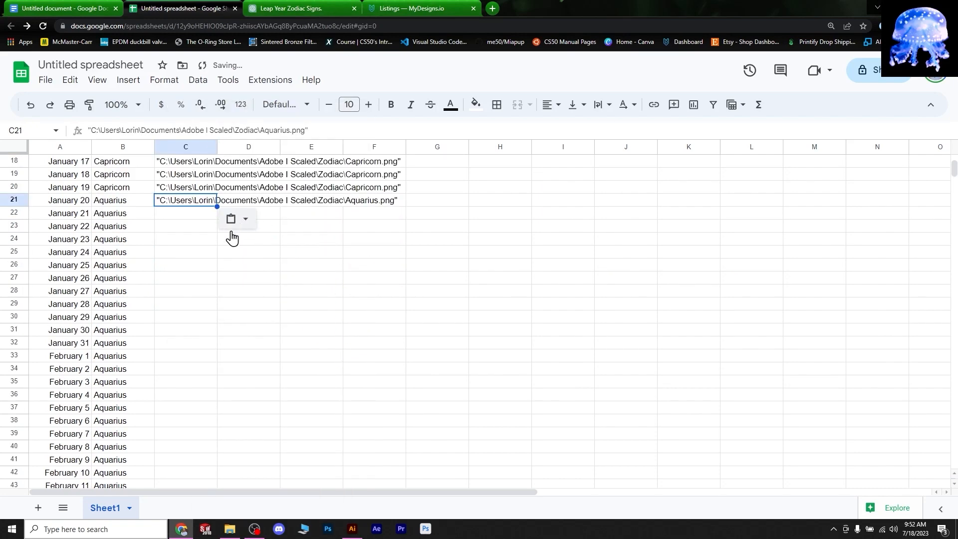
pyautogui.moveTo(217, 206); pyautogui.dragTo(192, 333)
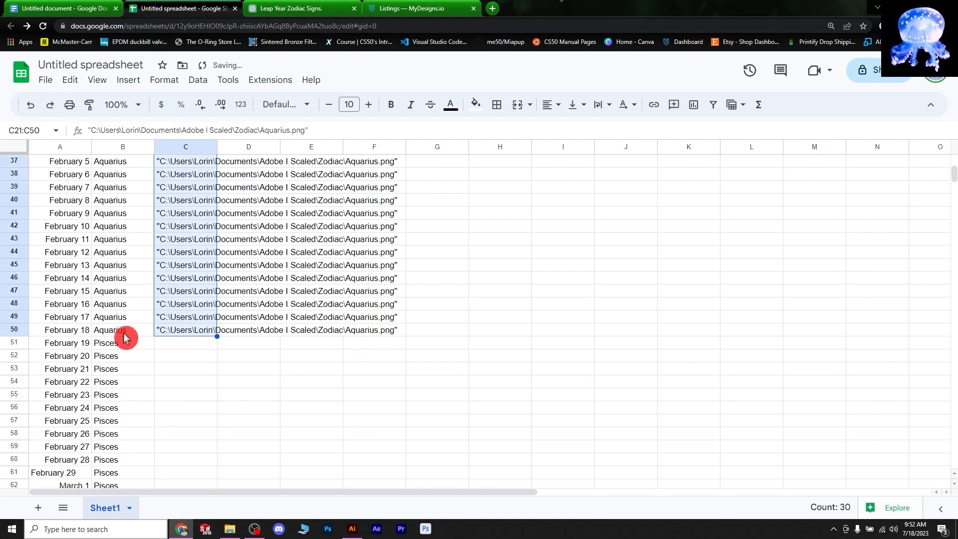
pyautogui.click(228, 367)
pyautogui.scroll(-1, 174, 363)
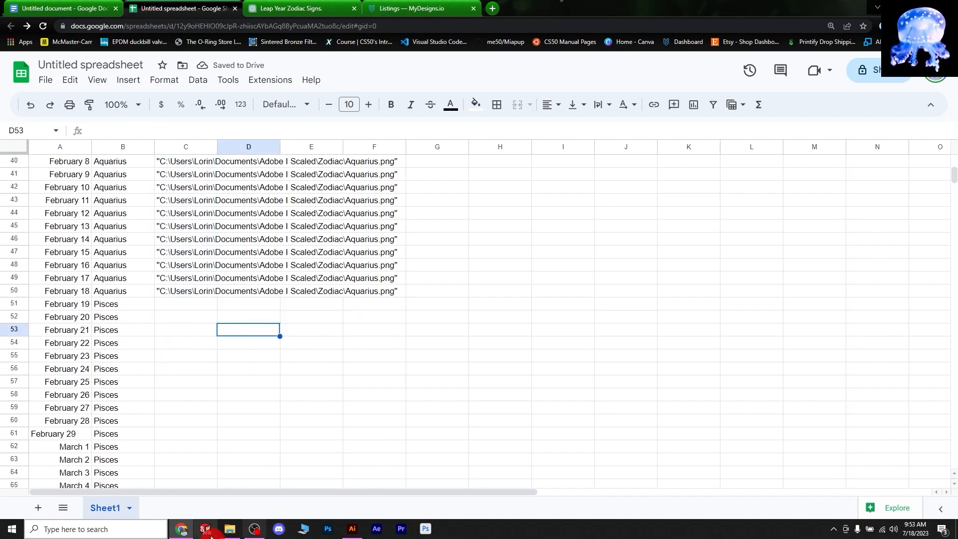
# - Copy the Pisces image's file path from the Zodiac folder and paste it into C51 beside February 19
pyautogui.click(230, 528)
pyautogui.click(657, 327)
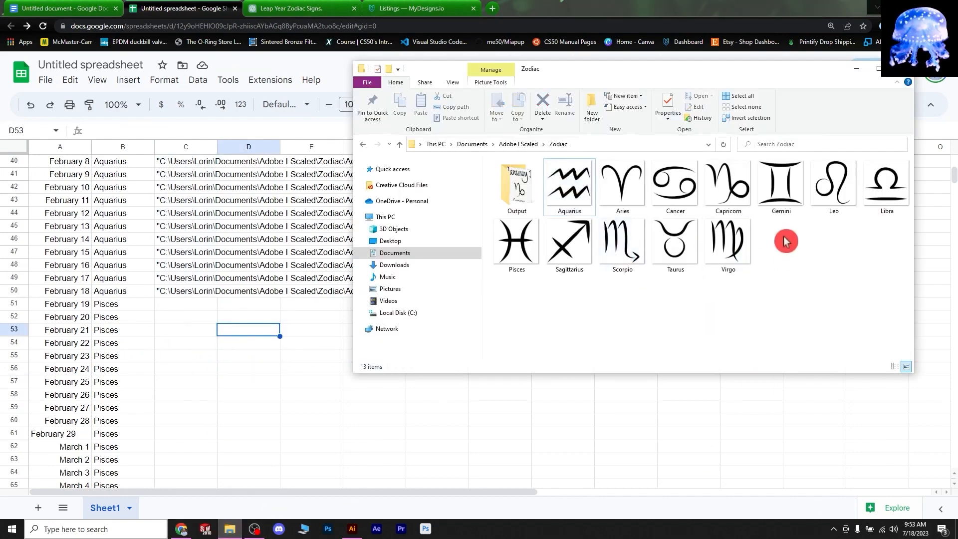
pyautogui.rightClick(510, 245)
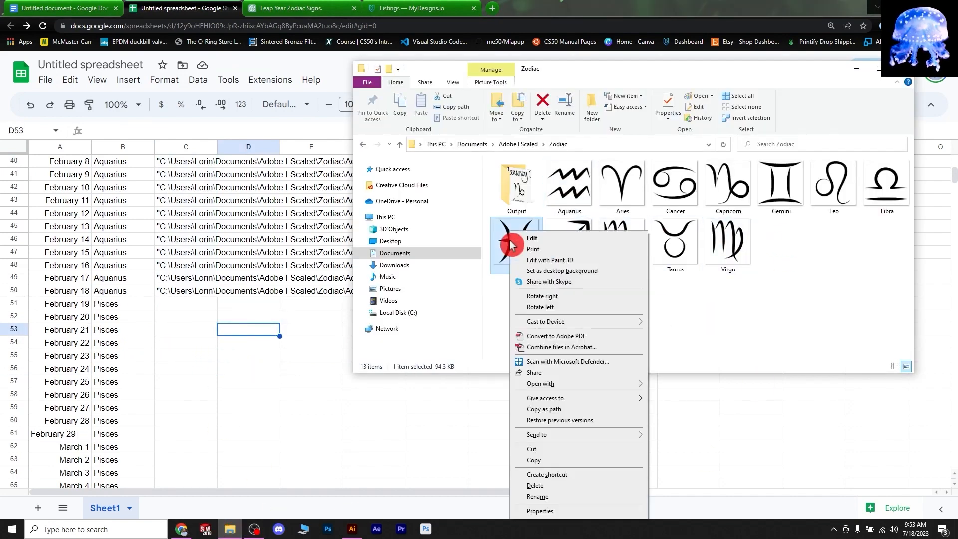
pyautogui.click(571, 409)
pyautogui.click(185, 310)
pyautogui.rightClick(182, 309)
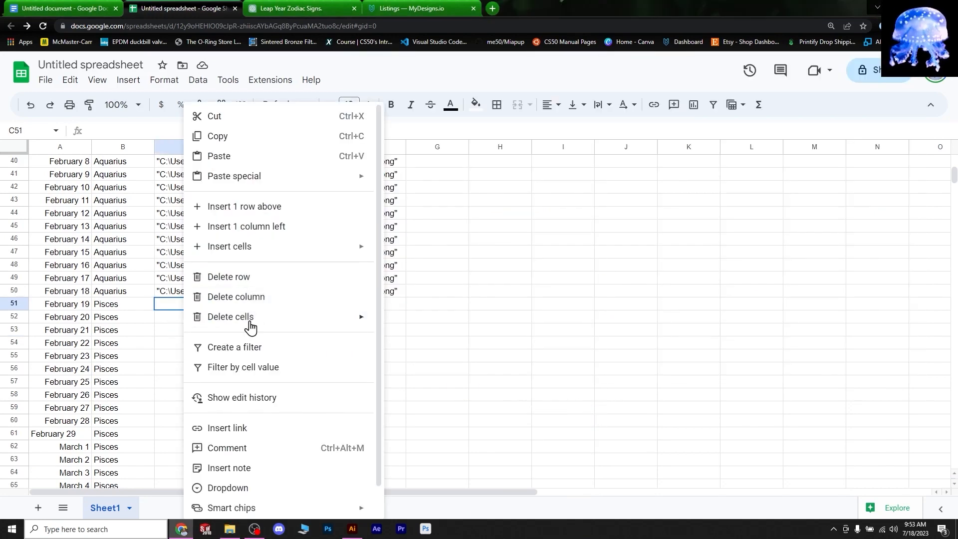
pyautogui.click(219, 157)
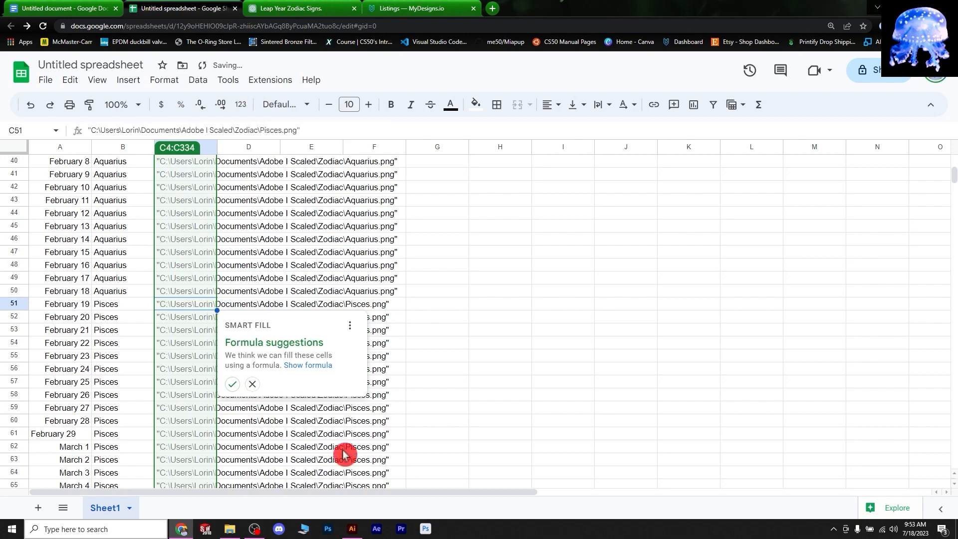
# - Reject the suggested autofill and fill the Pisces image path from C51 down to C80, the March 19 row
pyautogui.click(252, 385)
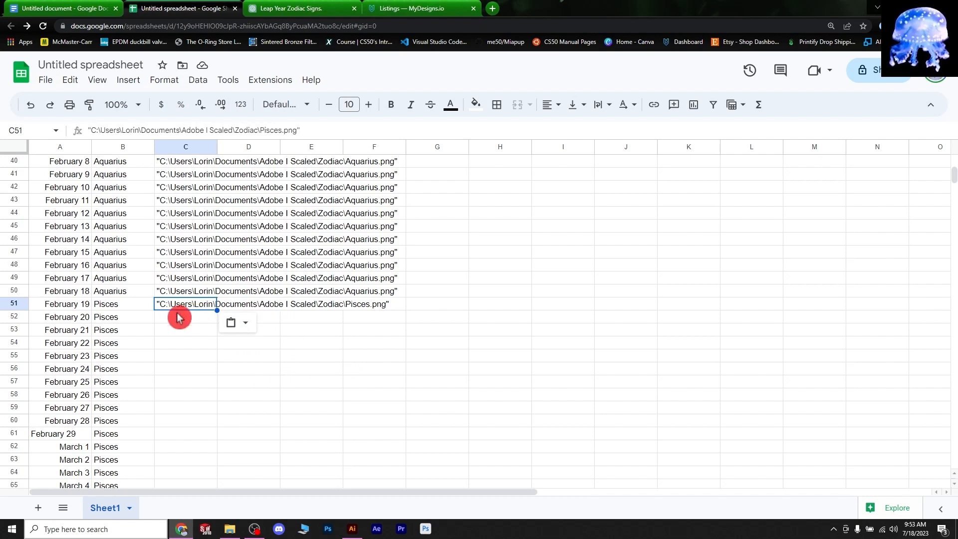
pyautogui.scroll(-2, 200, 324)
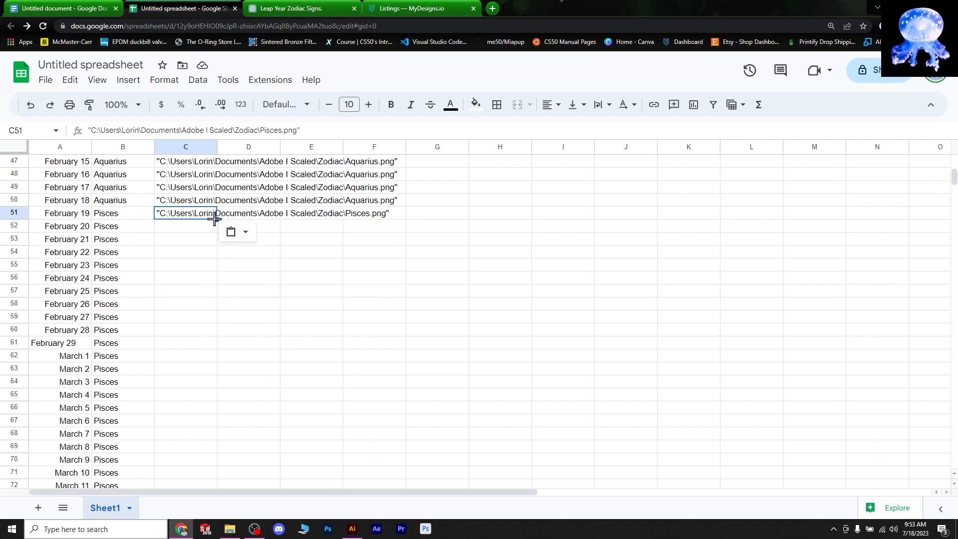
pyautogui.moveTo(215, 218); pyautogui.dragTo(188, 329)
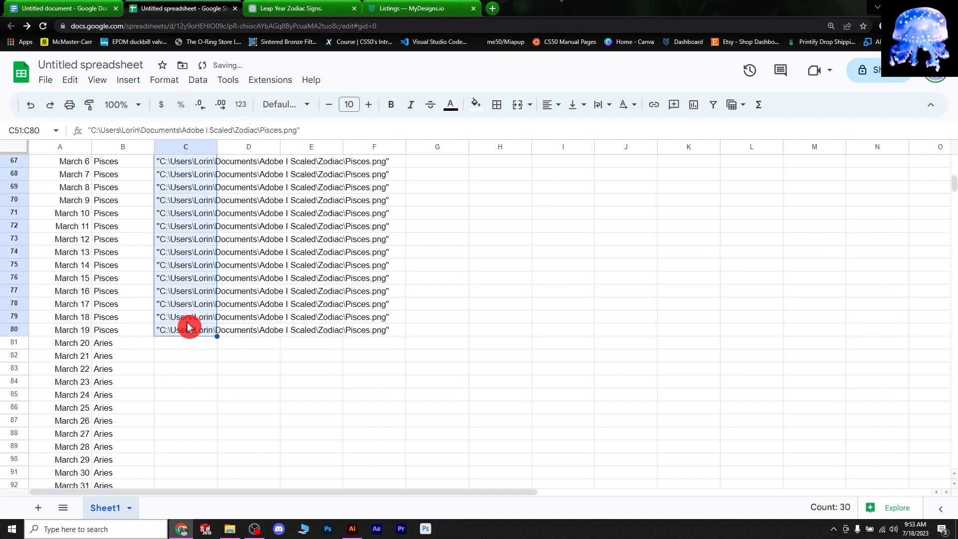
pyautogui.click(301, 368)
# - Switch to File Explorer and open the options of the image file needed for the Aries rows starting March 20
pyautogui.scroll(-2, 219, 380)
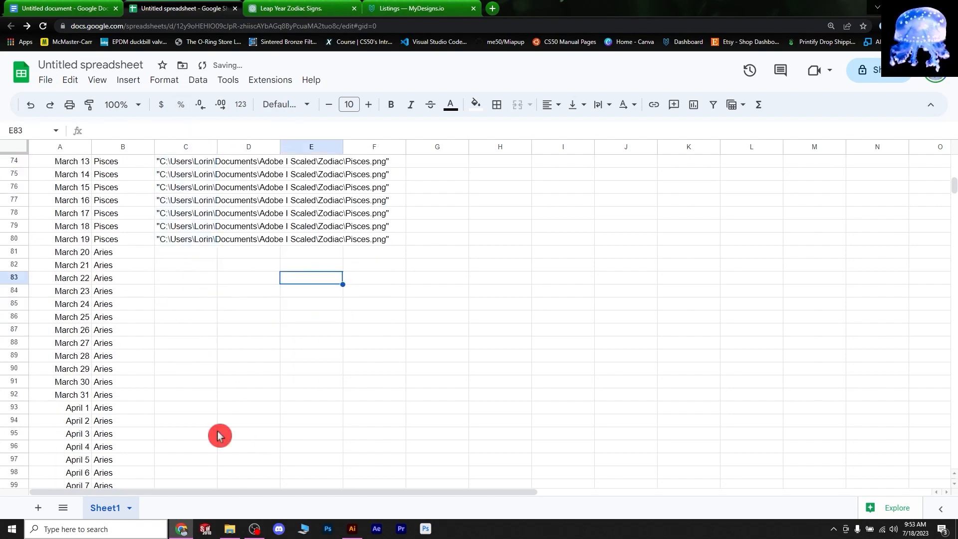
pyautogui.click(229, 529)
pyautogui.rightClick(578, 179)
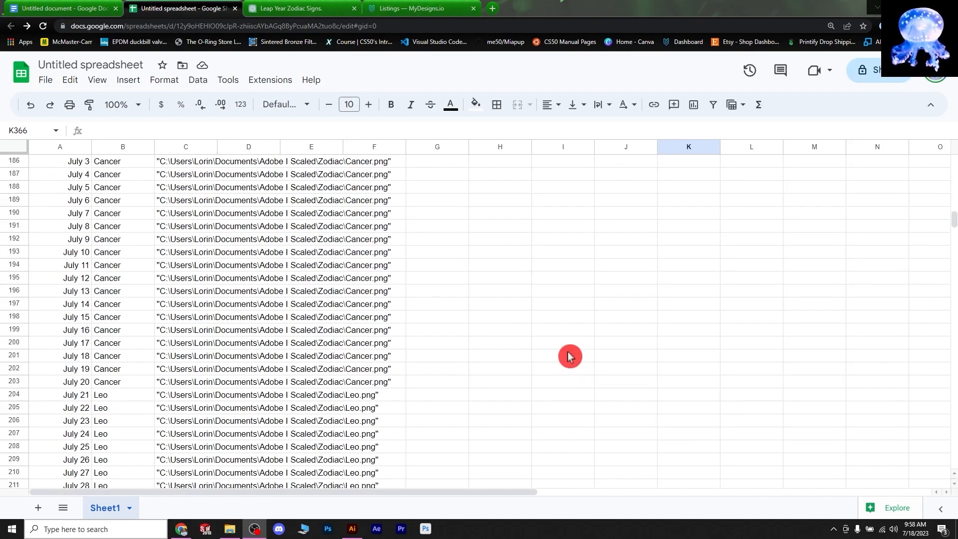
# - Remove the opening and closing quotation marks from the Capricorn image path in C2, beside January 1
pyautogui.scroll(20, 568, 352)
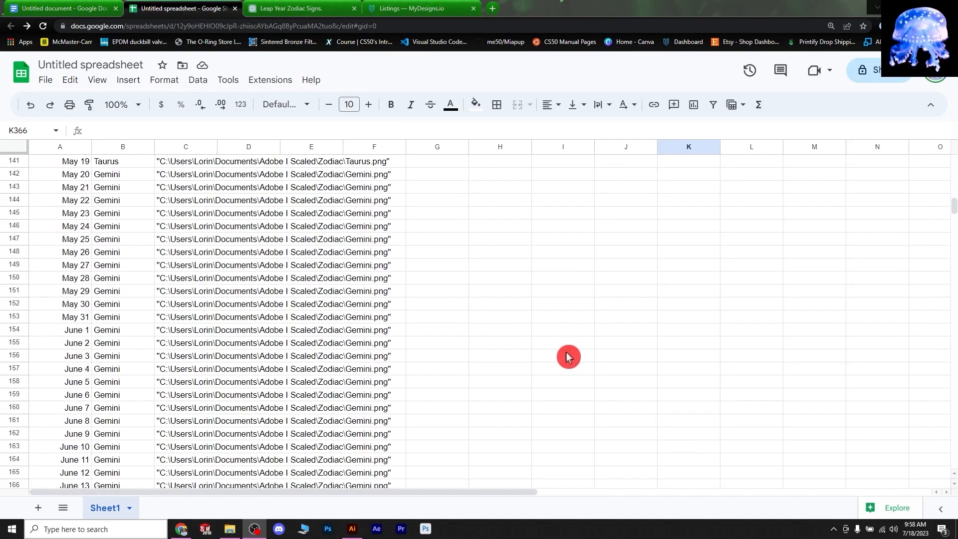
pyautogui.scroll(8, 564, 377)
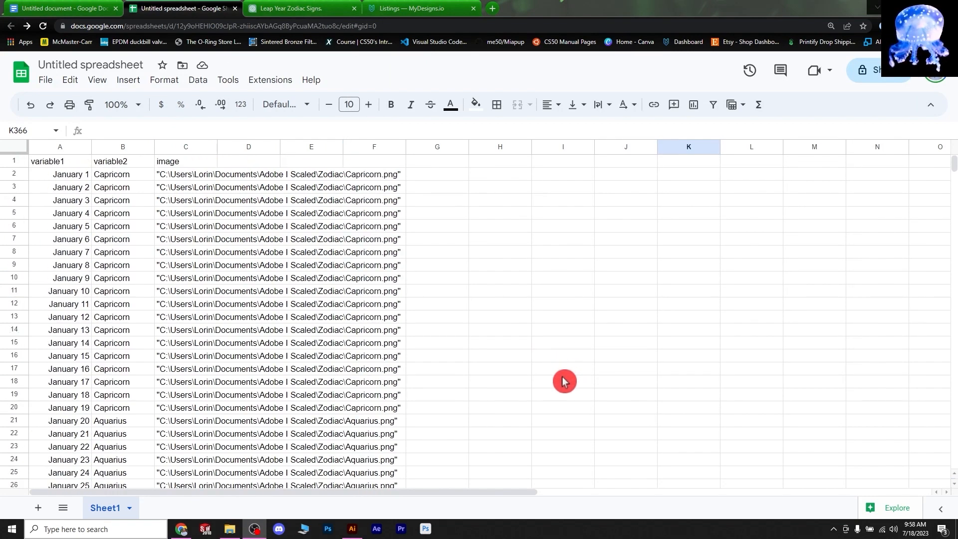
pyautogui.click(186, 175)
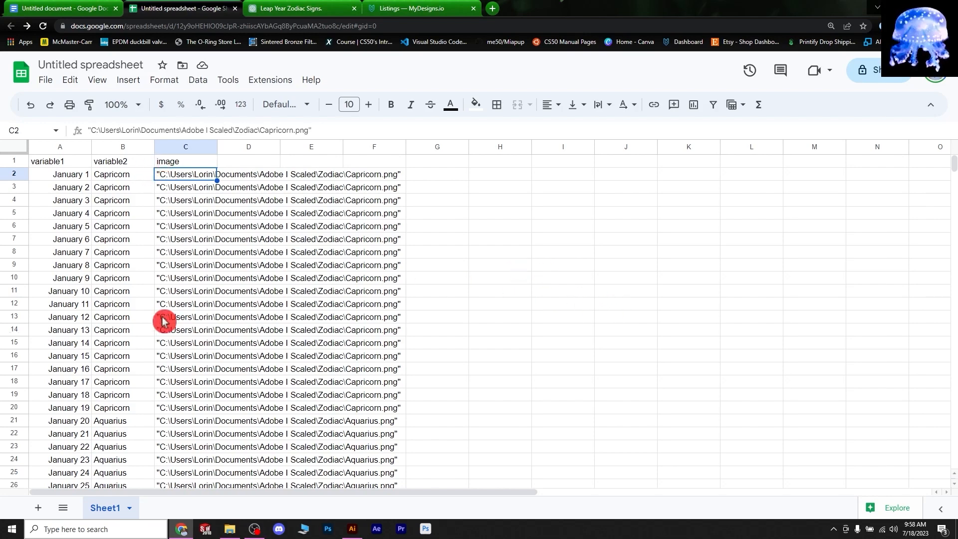
pyautogui.click(397, 178)
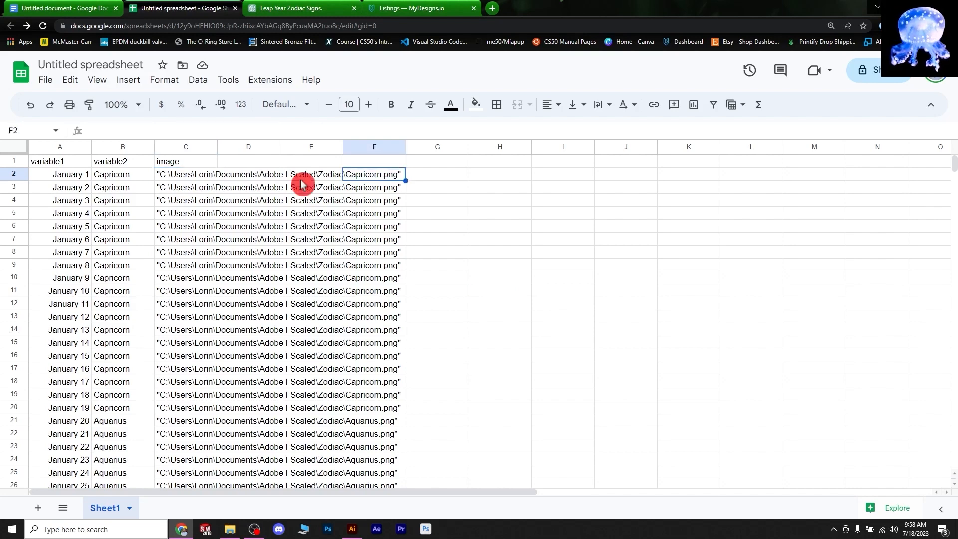
pyautogui.click(164, 176)
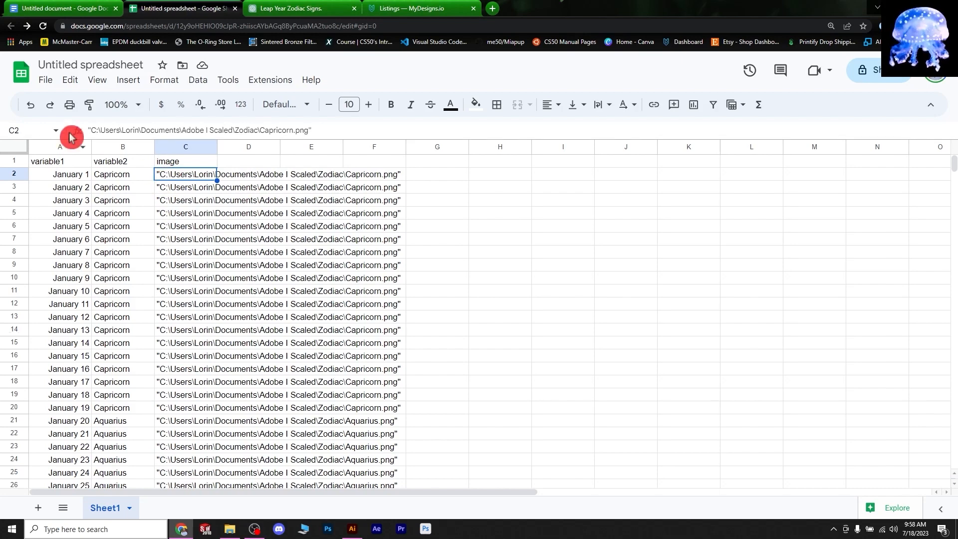
pyautogui.click(92, 128)
pyautogui.press('BackSpace')
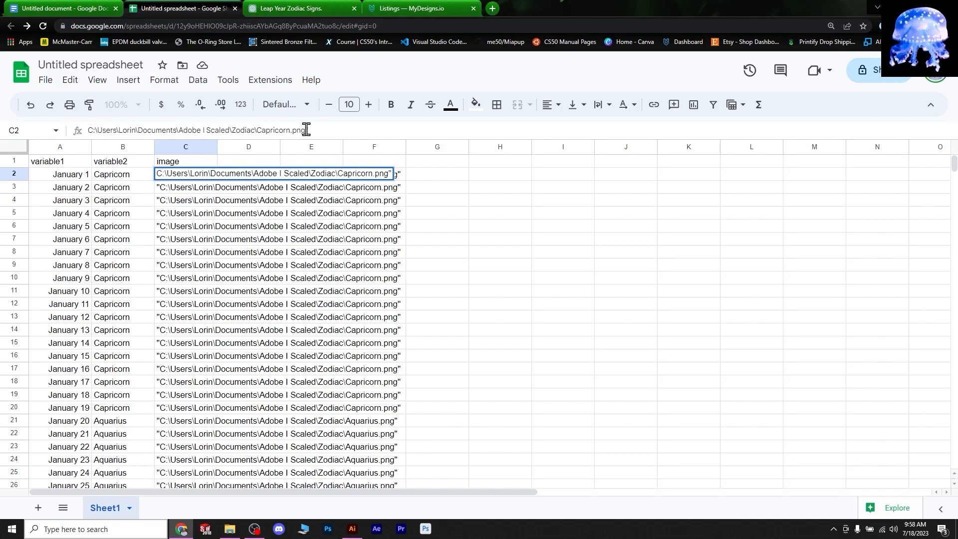
pyautogui.click(429, 173)
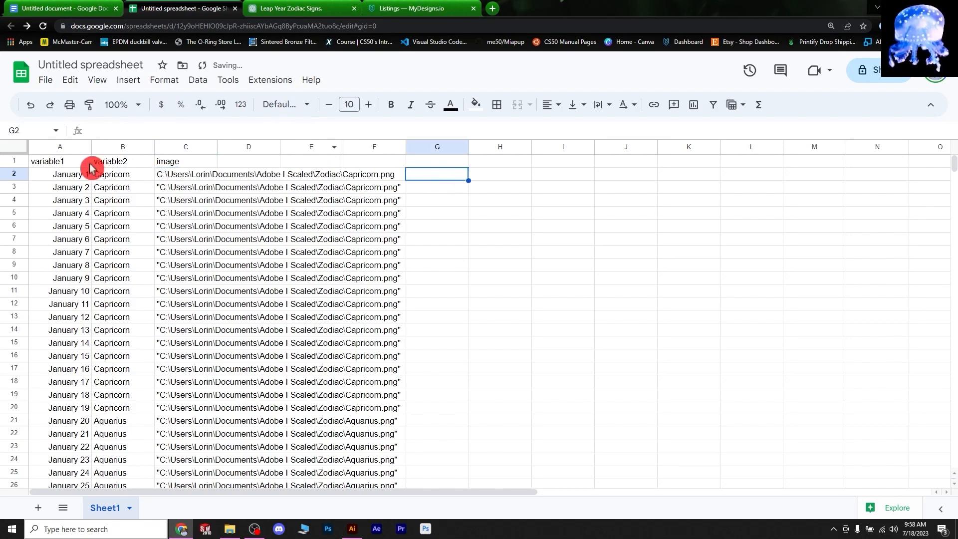
# - Fill the unquoted Capricorn image path from C2 down to C20, the January 19 row
pyautogui.click(181, 179)
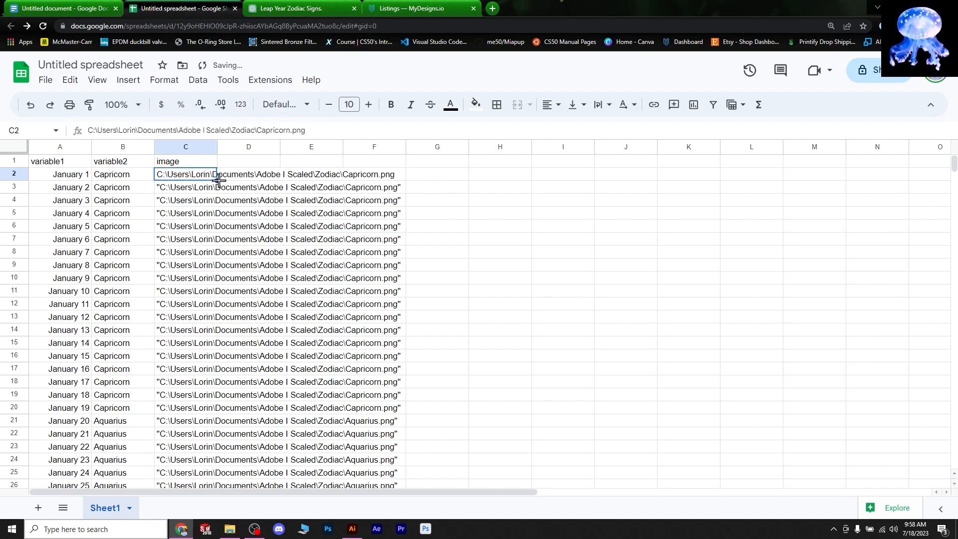
pyautogui.moveTo(209, 251); pyautogui.dragTo(188, 408)
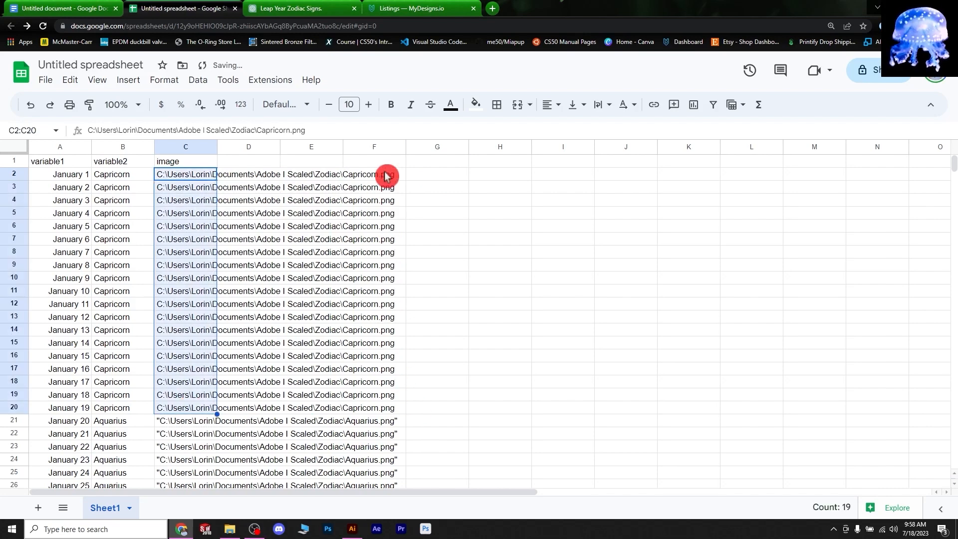
pyautogui.click(486, 372)
# - Insert a column between variable2 and image and give it the header "dataset"
pyautogui.scroll(-3, 226, 364)
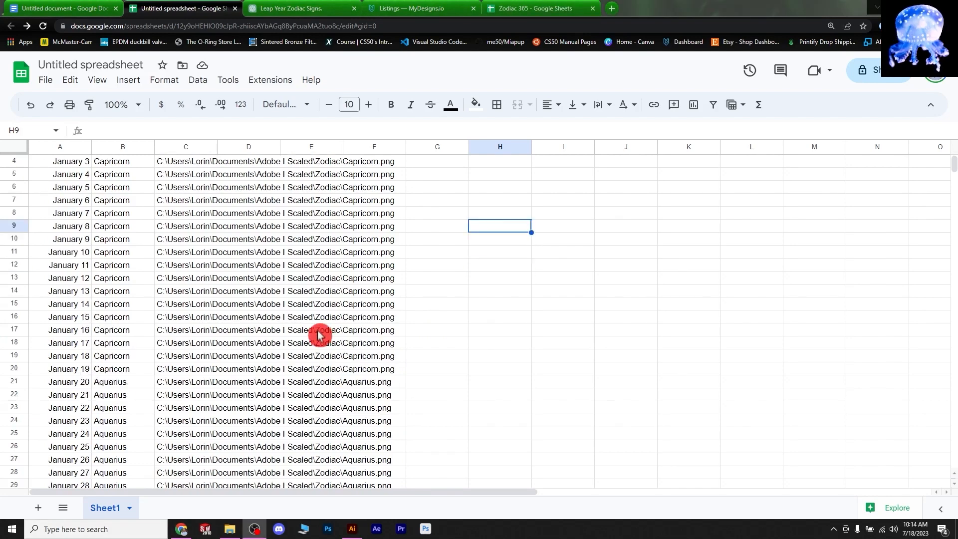
pyautogui.scroll(-17, 316, 334)
pyautogui.scroll(7, 235, 385)
pyautogui.scroll(10, 150, 418)
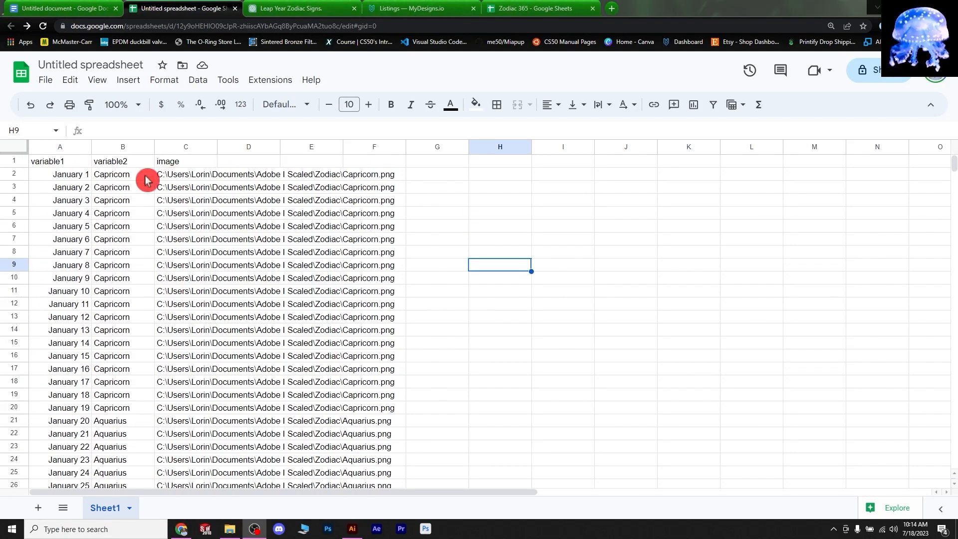
pyautogui.click(432, 216)
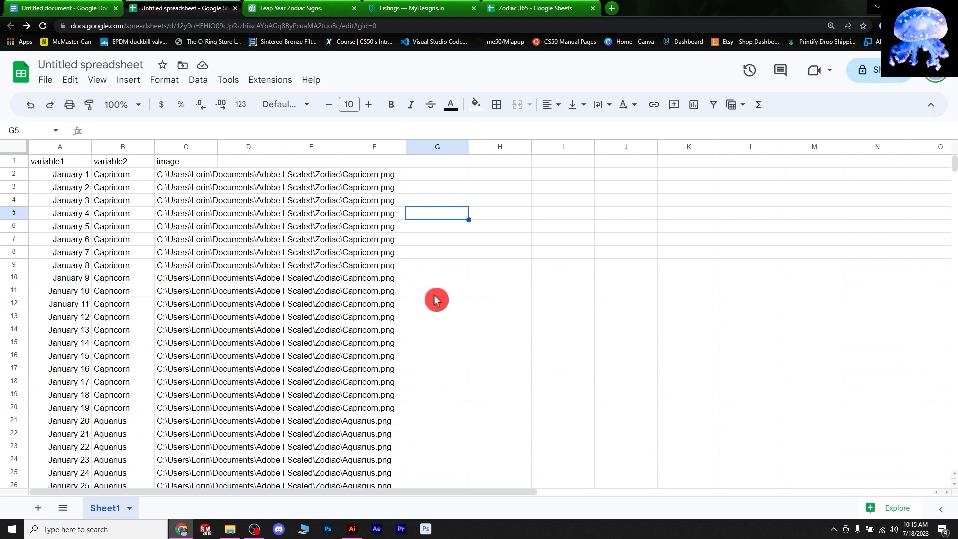
pyautogui.rightClick(133, 147)
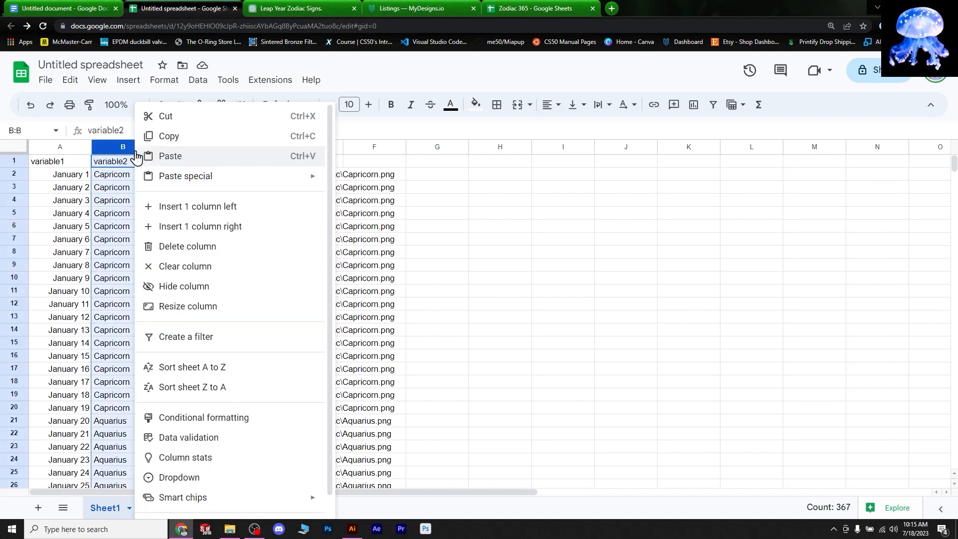
pyautogui.click(224, 228)
pyautogui.click(193, 166)
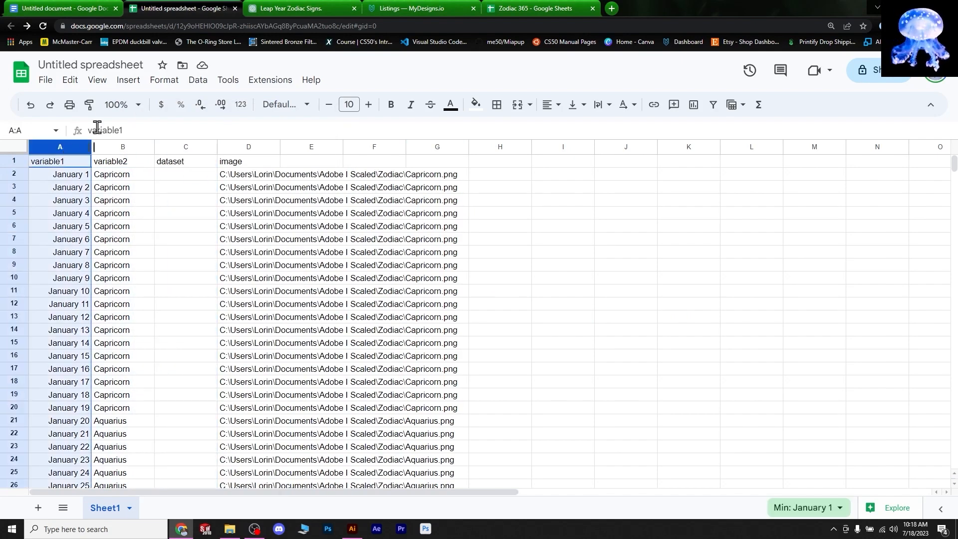
# - Set the number format of the variable1 and variable2 columns to plain text
pyautogui.click(164, 80)
pyautogui.moveTo(260, 134)
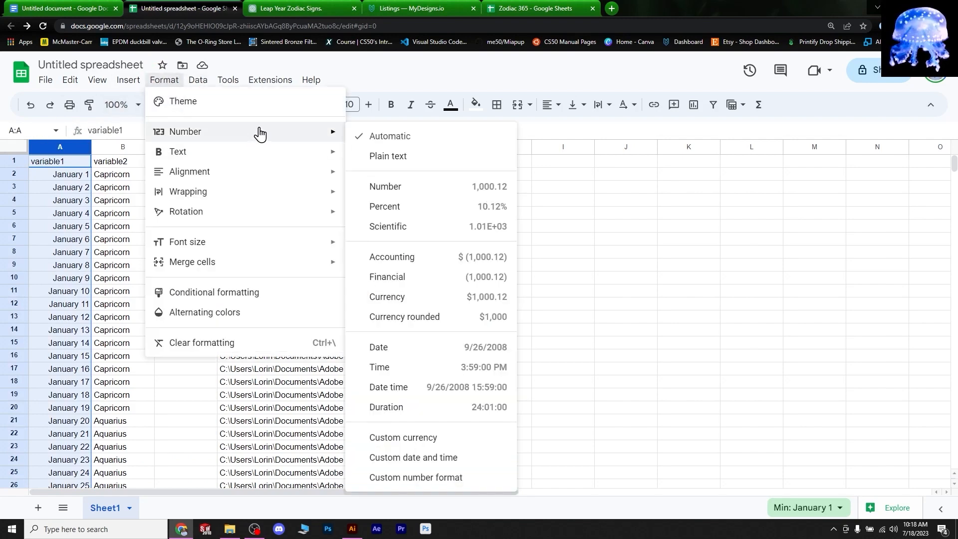
pyautogui.click(397, 159)
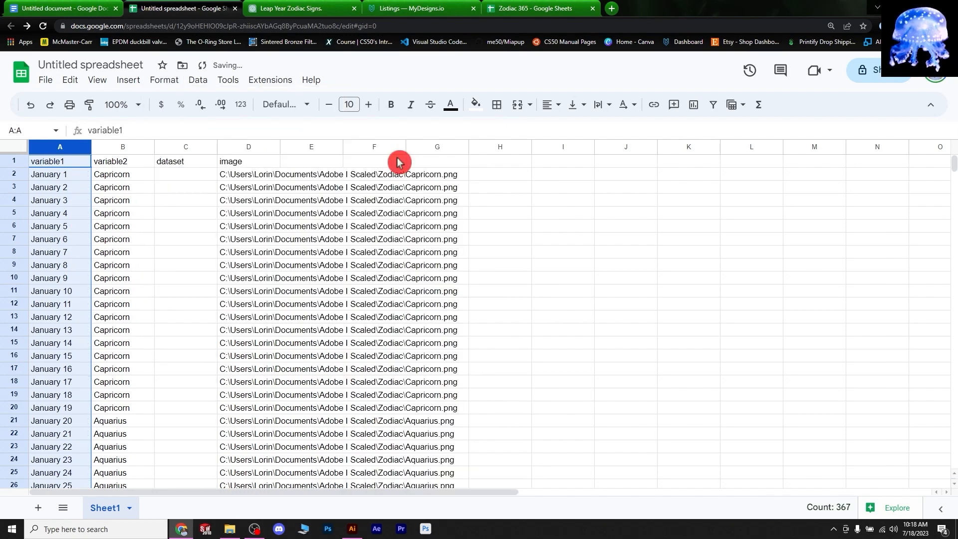
pyautogui.click(112, 145)
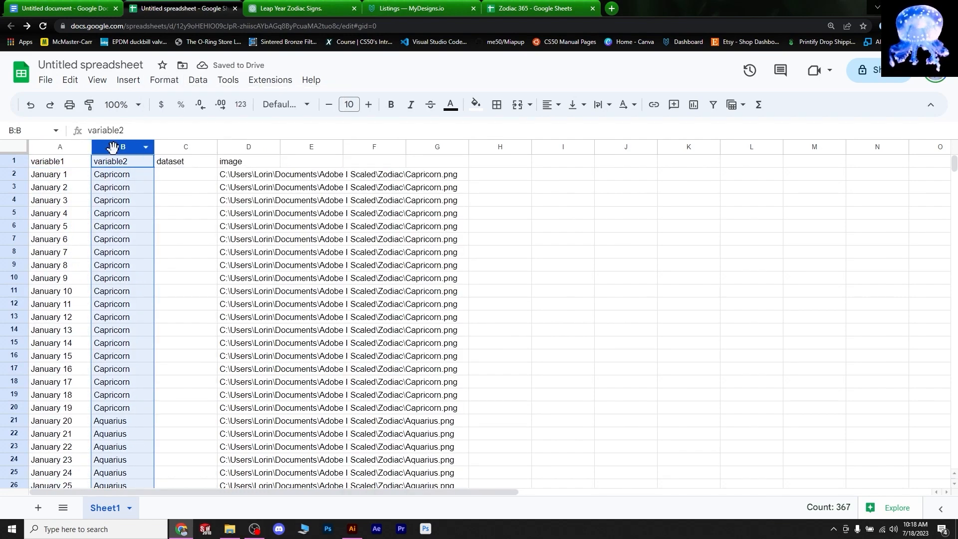
pyautogui.click(164, 79)
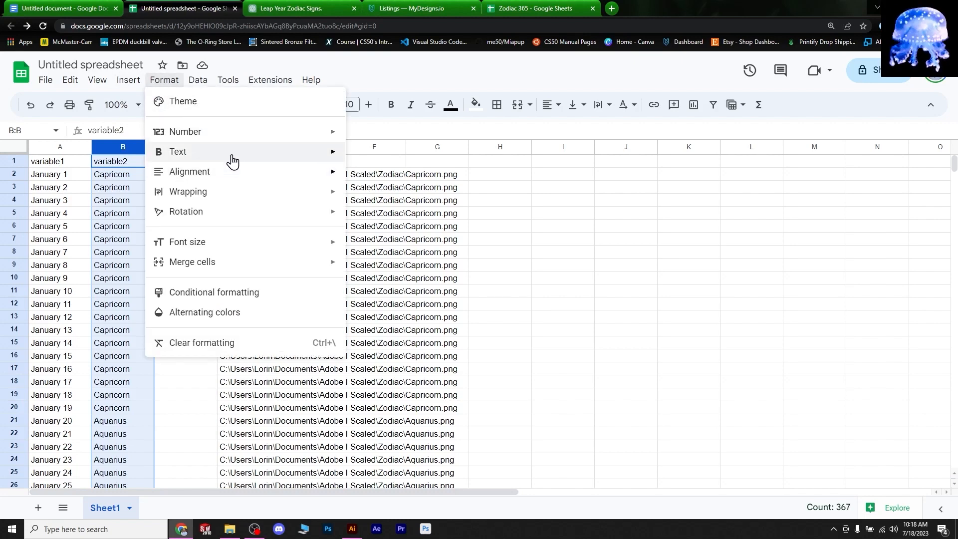
pyautogui.moveTo(237, 140)
pyautogui.click(397, 157)
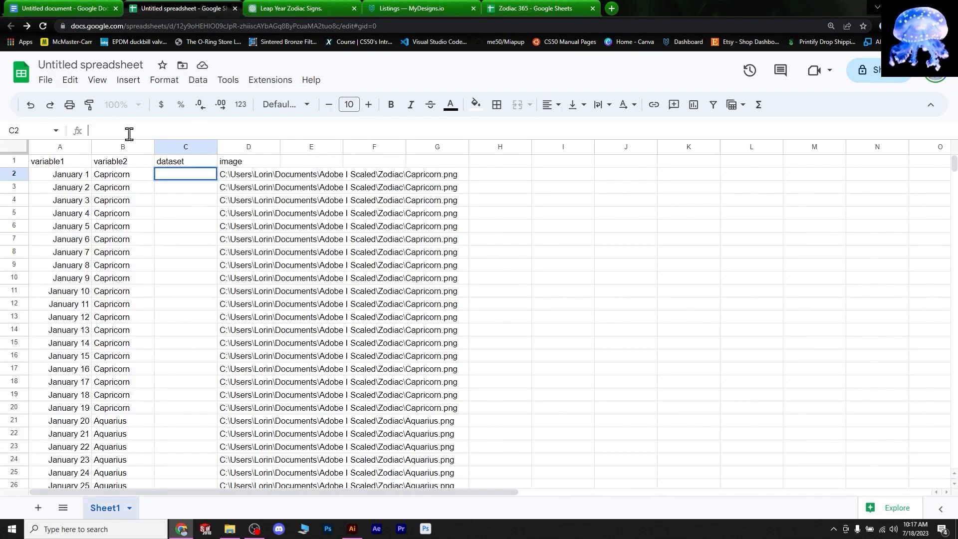
# - Enter the formula =""&A2&" "&B2&"" in C2 to combine date and sign, and widen the dataset column to fit
pyautogui.write('=')
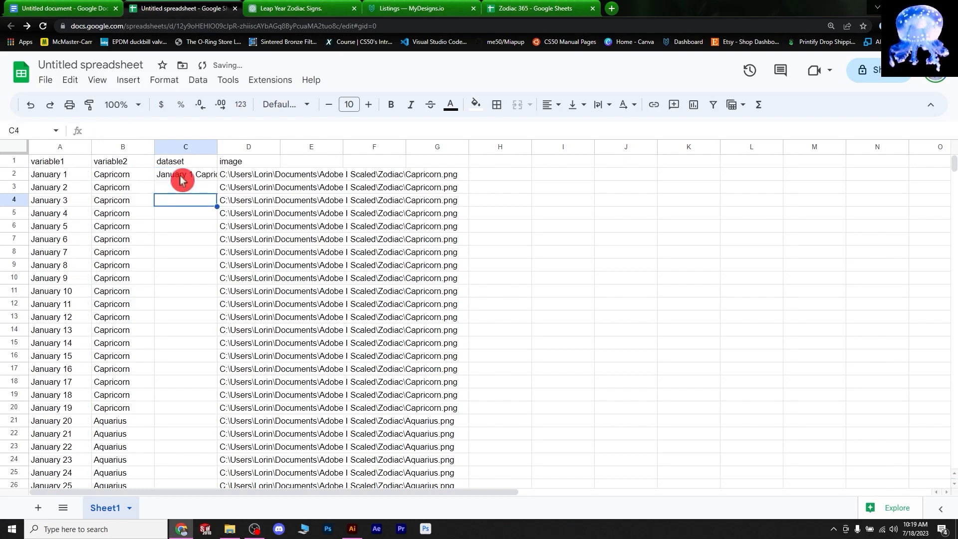
pyautogui.click(181, 174)
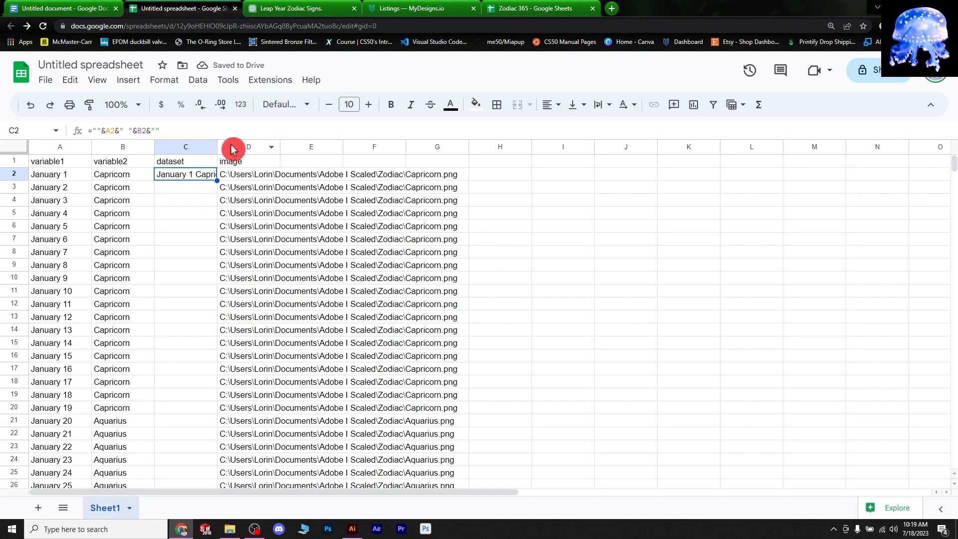
pyautogui.moveTo(217, 147); pyautogui.dragTo(255, 147)
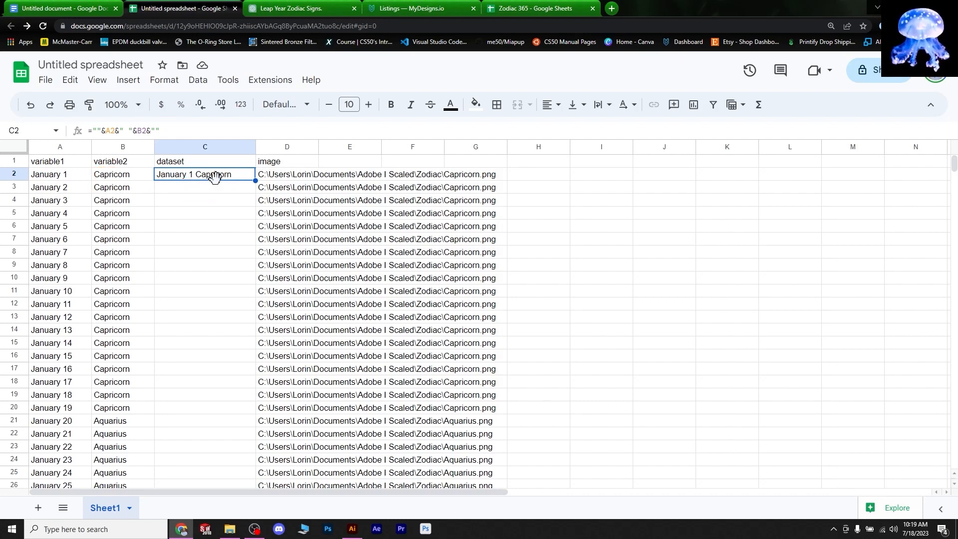
# - Fill the dataset formula from C2 down to C367, the December 31 row
pyautogui.click(265, 183)
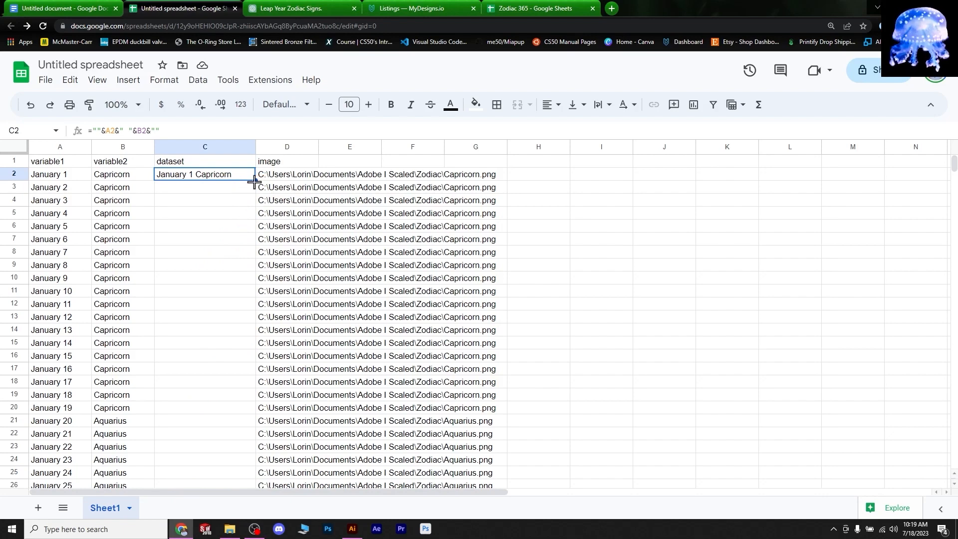
pyautogui.moveTo(254, 183); pyautogui.dragTo(191, 475)
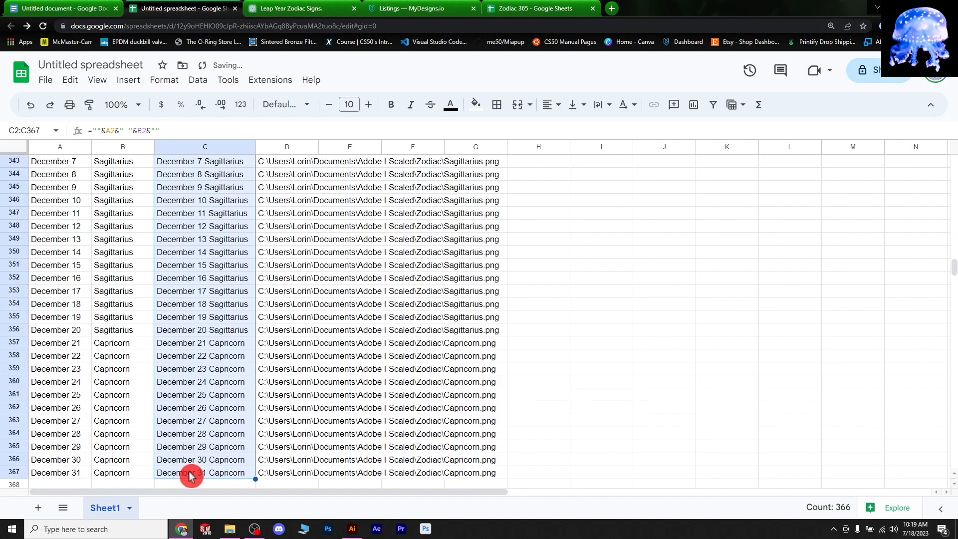
pyautogui.click(662, 378)
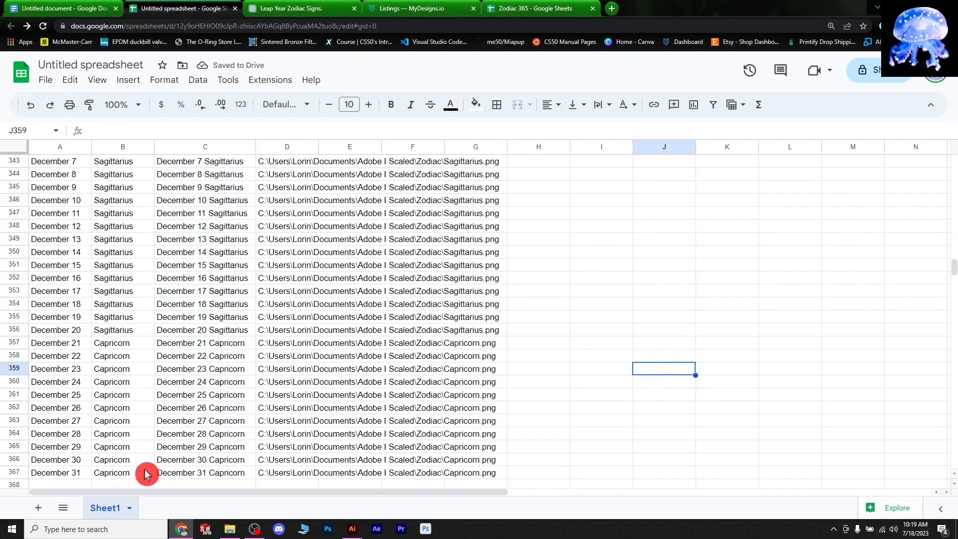
# - Check the dataset column from December 31 back up to January 1 against each row's date and sign
pyautogui.scroll(6, 207, 226)
pyautogui.scroll(4, 207, 226)
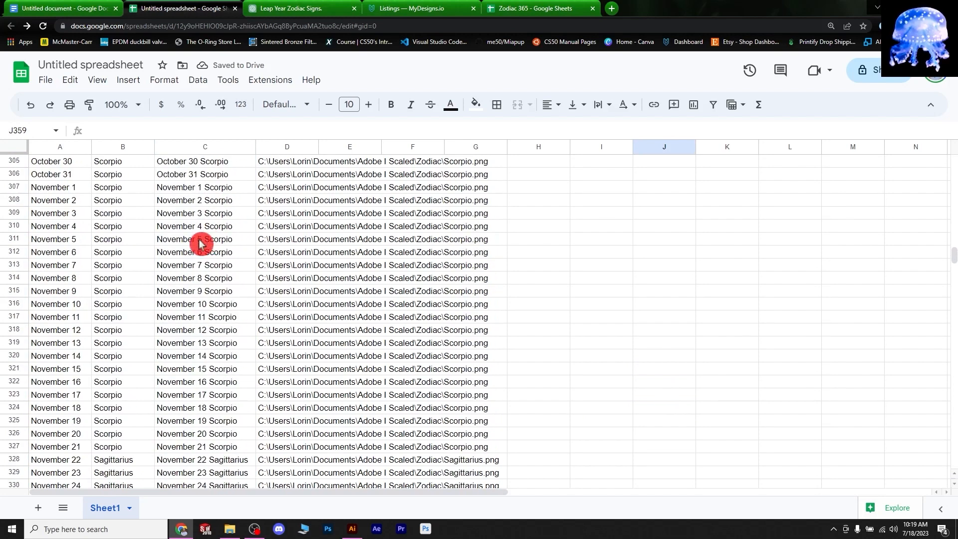
pyautogui.scroll(20, 120, 239)
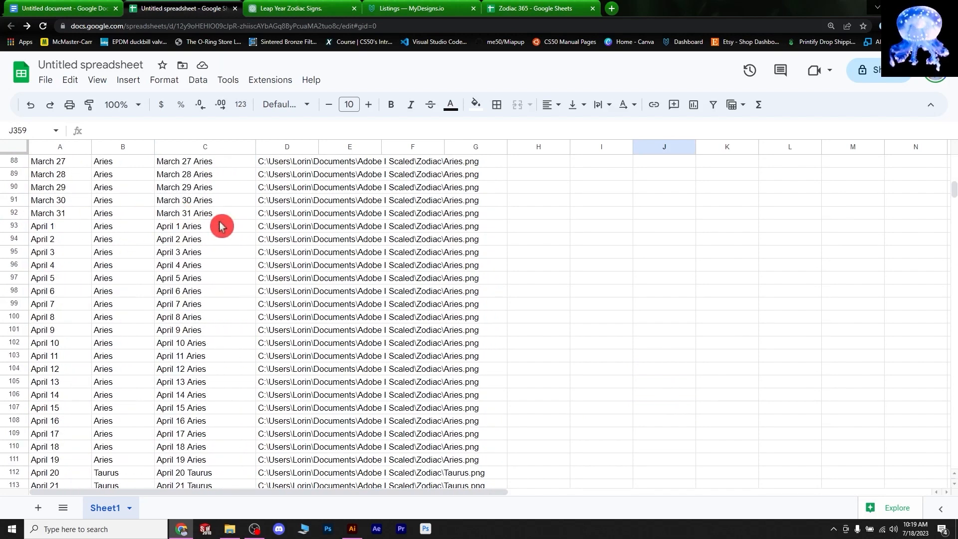
pyautogui.scroll(20, 219, 226)
pyautogui.scroll(1, 215, 248)
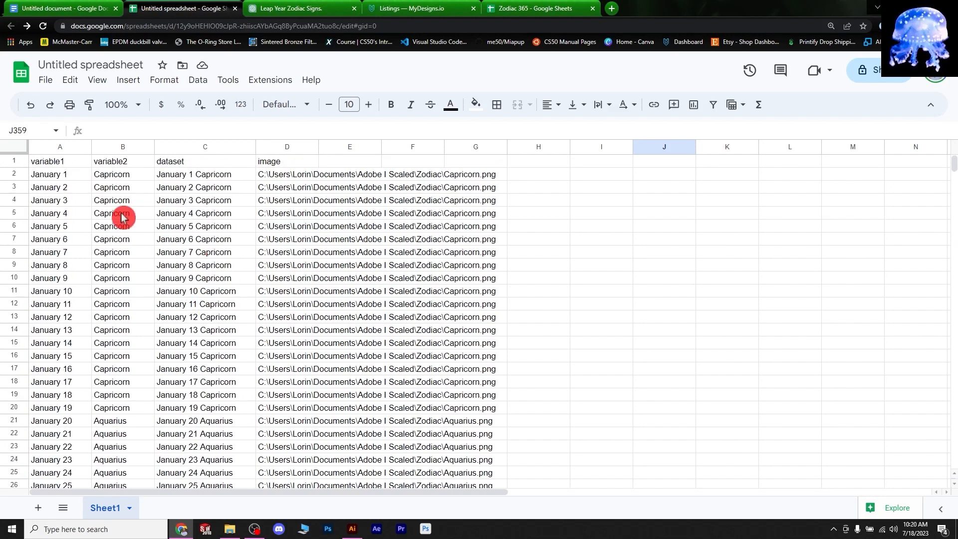
pyautogui.click(174, 304)
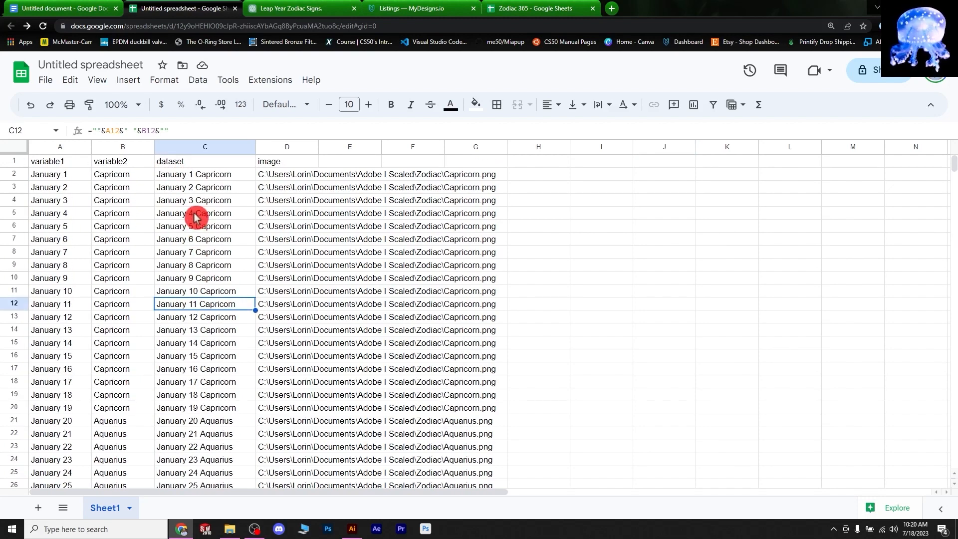
pyautogui.scroll(-2, 197, 235)
pyautogui.scroll(2, 190, 264)
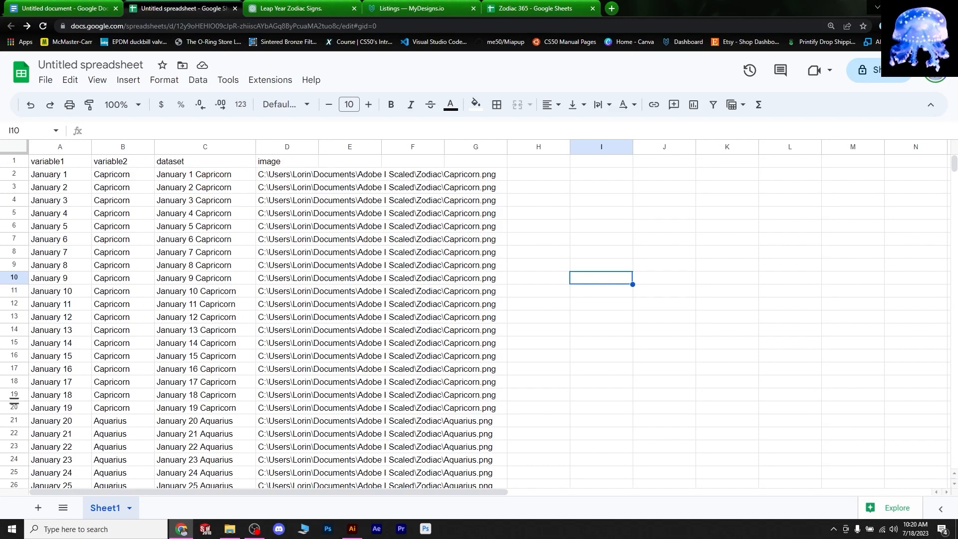
# - Download the spreadsheet as comma-separated values into the Zodiac\Output folder under the name Zodiac Spreadsheet
pyautogui.click(573, 303)
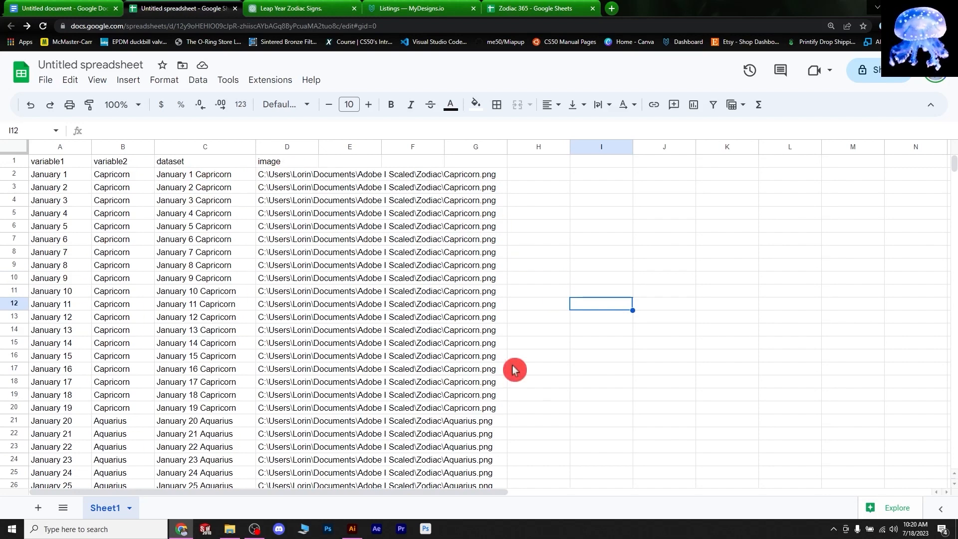
pyautogui.click(552, 373)
pyautogui.click(45, 80)
pyautogui.moveTo(136, 234)
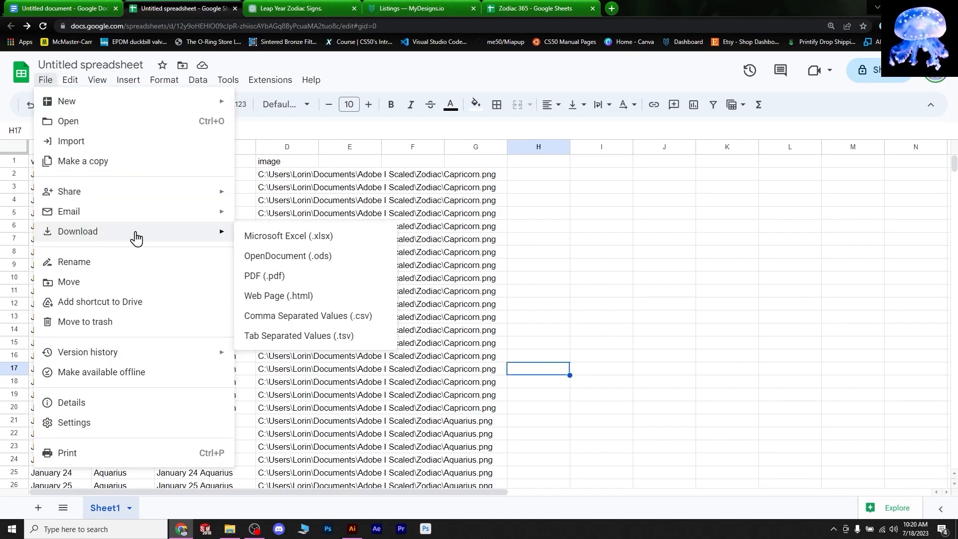
pyautogui.click(306, 317)
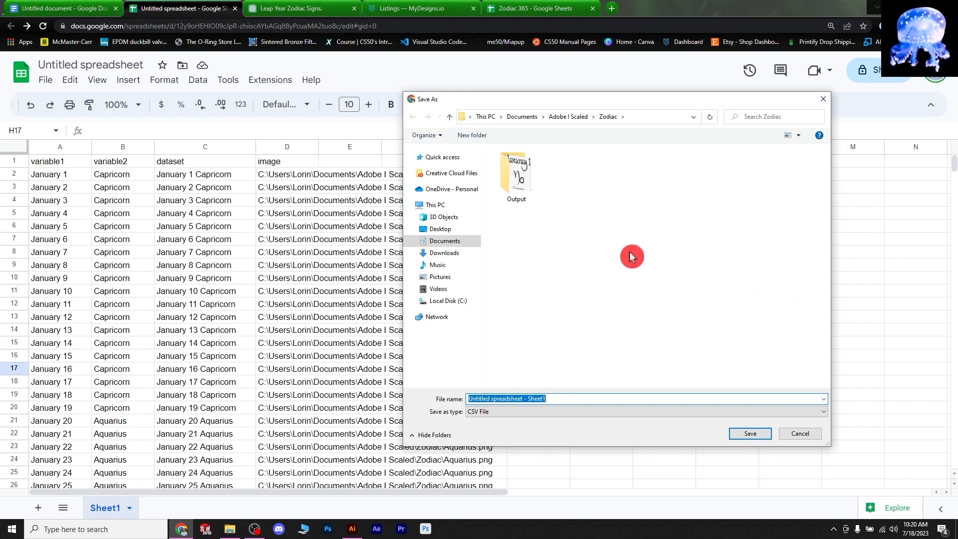
pyautogui.doubleClick(518, 172)
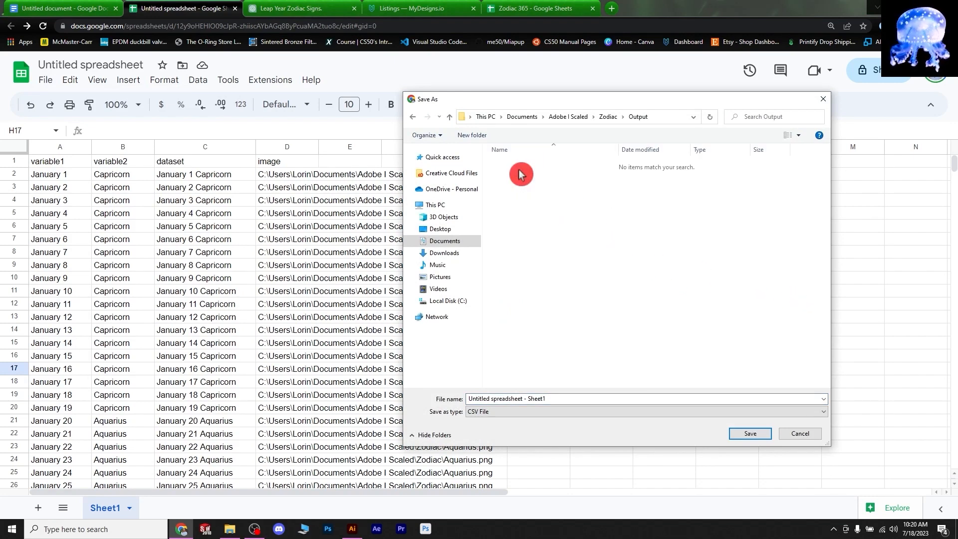
pyautogui.click(590, 399)
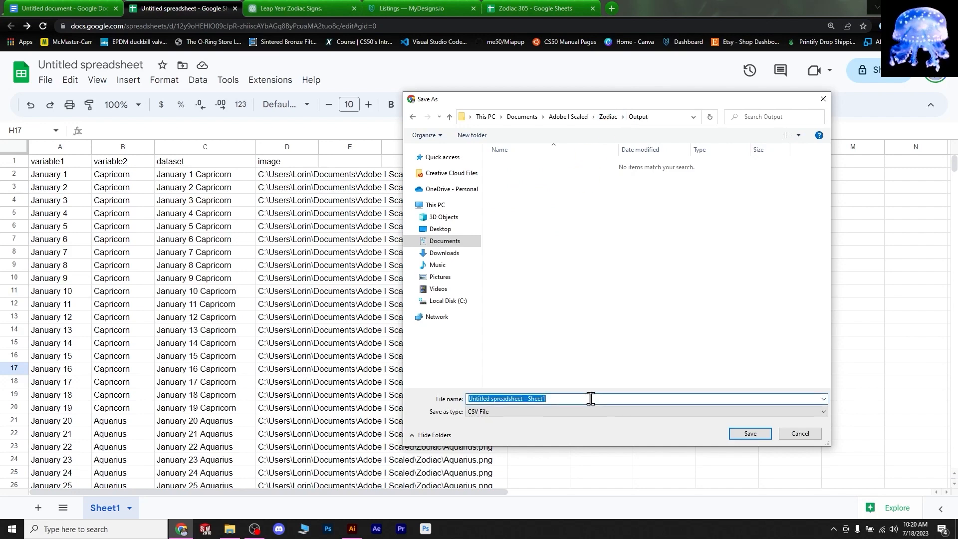
pyautogui.write('Zodiac Sp')
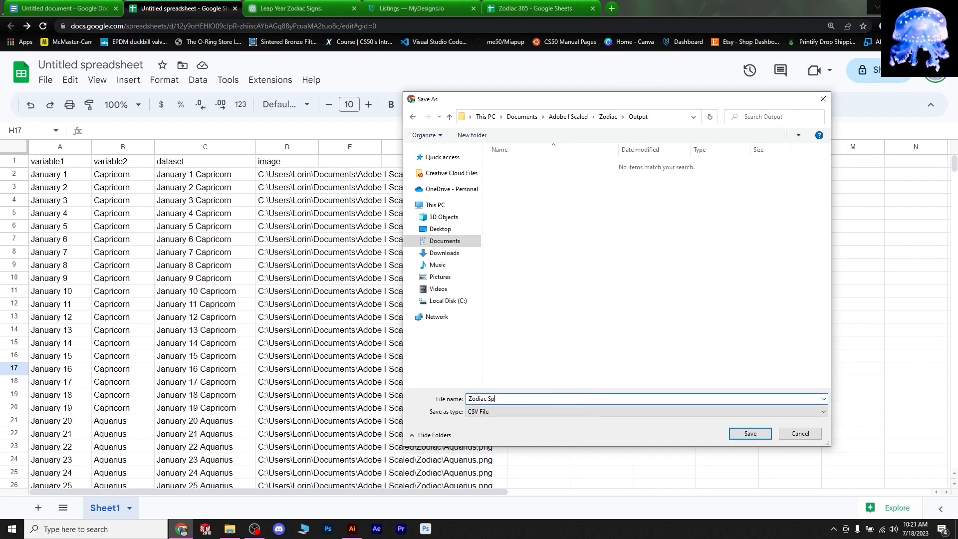
pyautogui.write('readsheet')
pyautogui.press('Return')
pyautogui.click(352, 530)
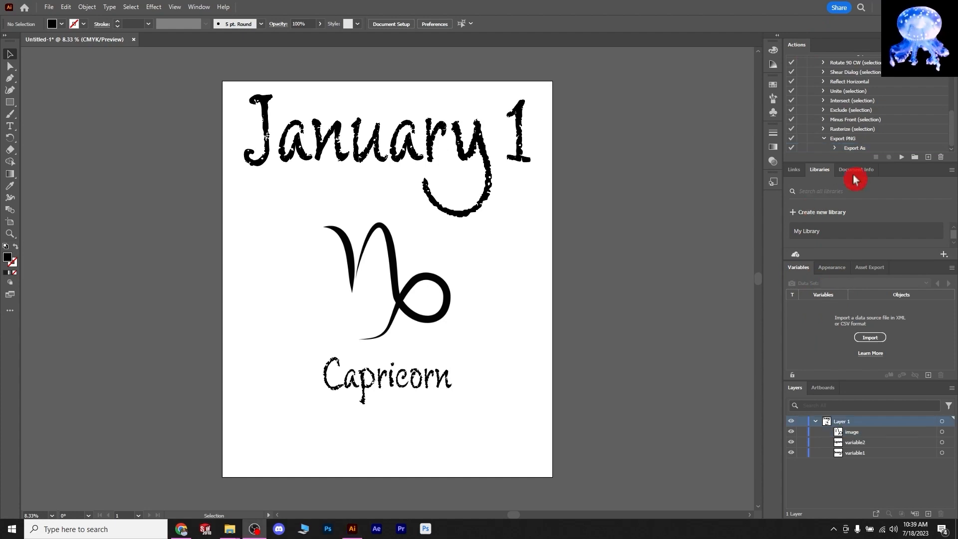
pyautogui.click(87, 6)
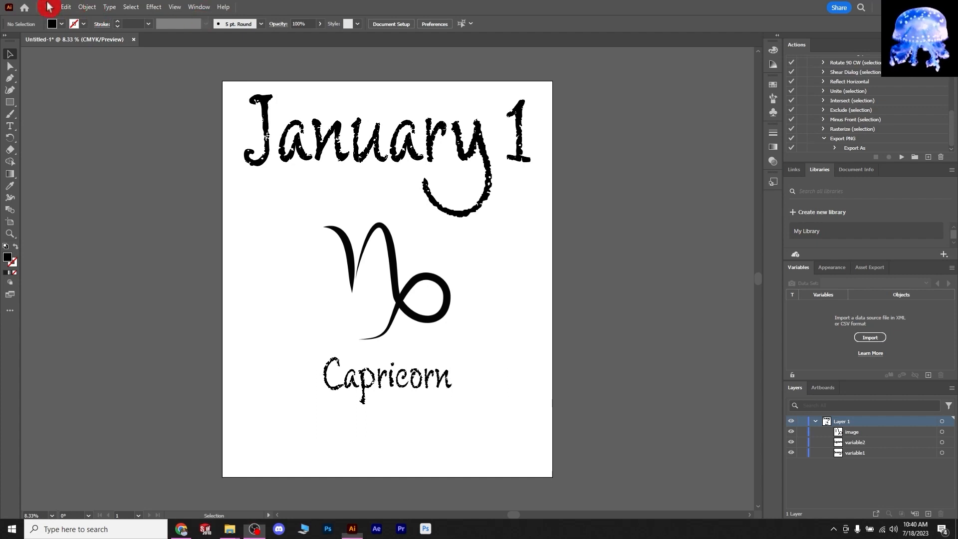
pyautogui.click(49, 6)
pyautogui.moveTo(103, 262)
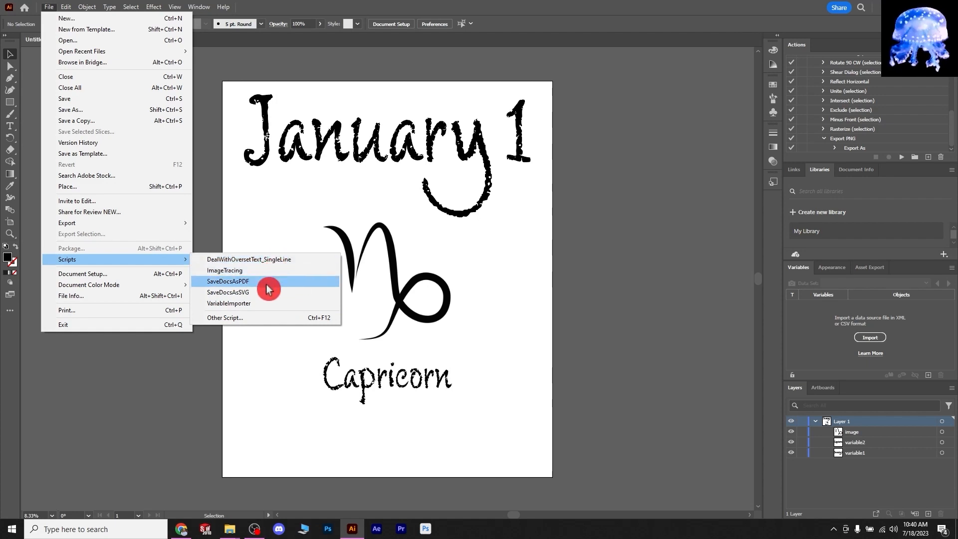
pyautogui.click(240, 306)
pyautogui.click(351, 182)
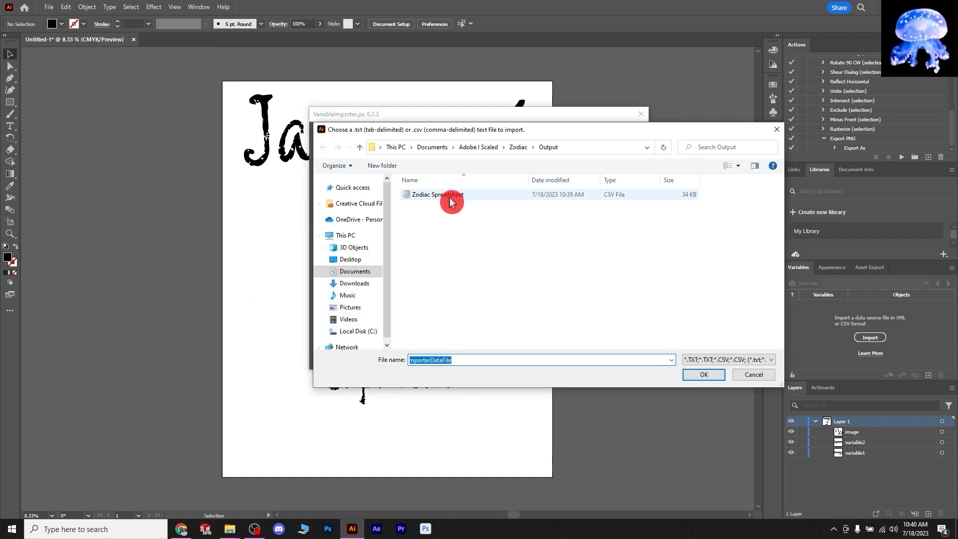
pyautogui.click(450, 199)
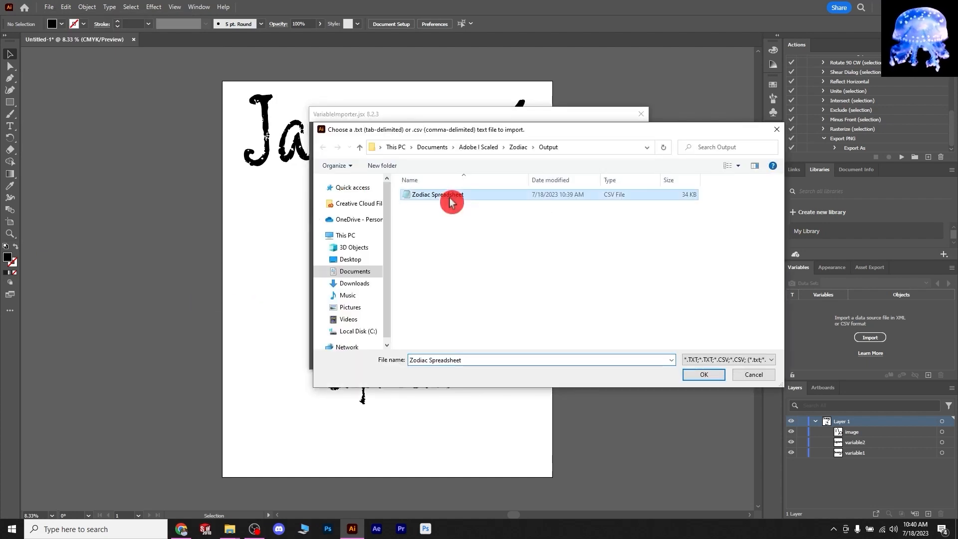
pyautogui.click(703, 374)
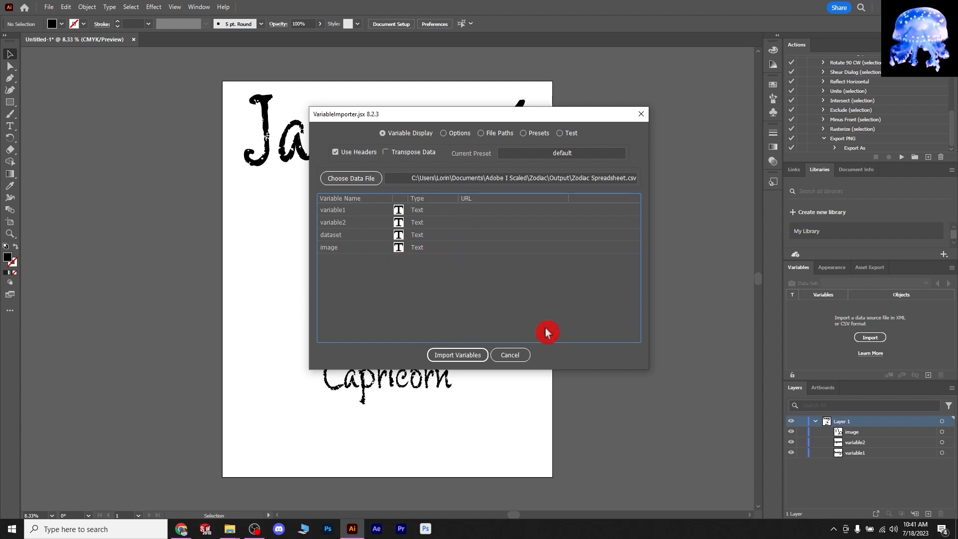
pyautogui.click(518, 359)
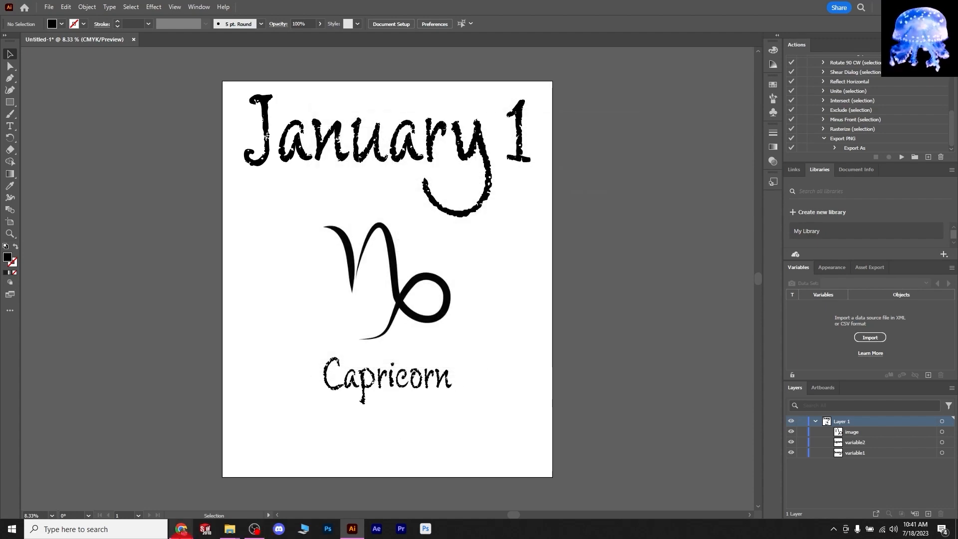
pyautogui.click(181, 529)
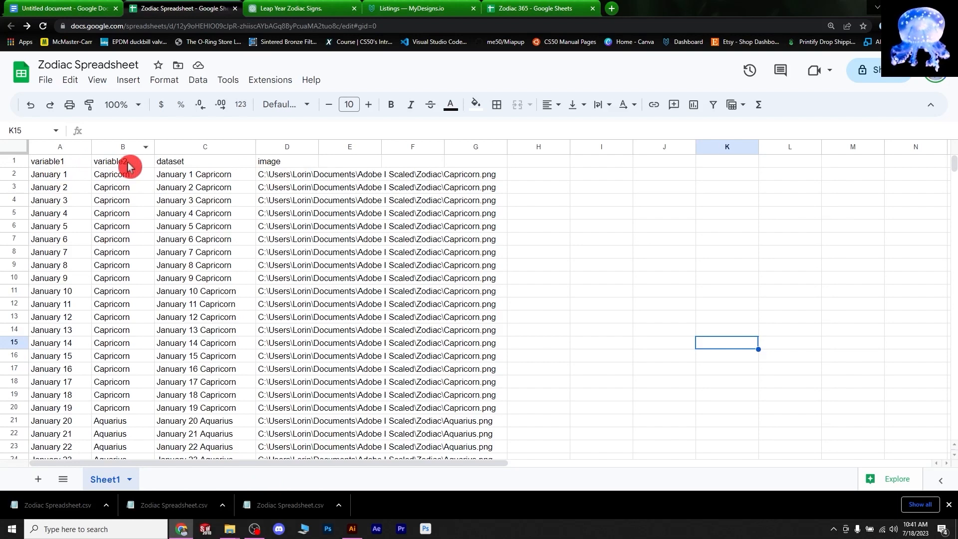
pyautogui.click(264, 166)
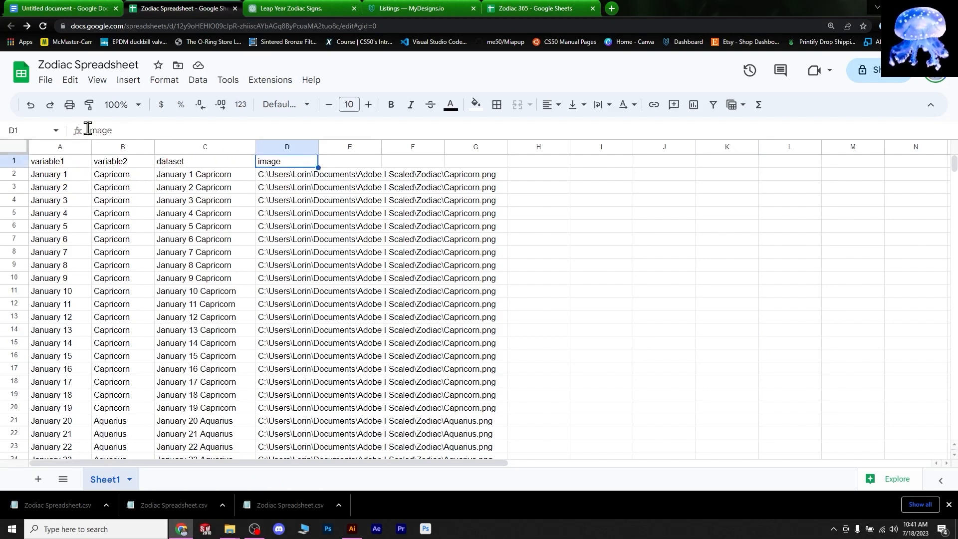
pyautogui.click(121, 133)
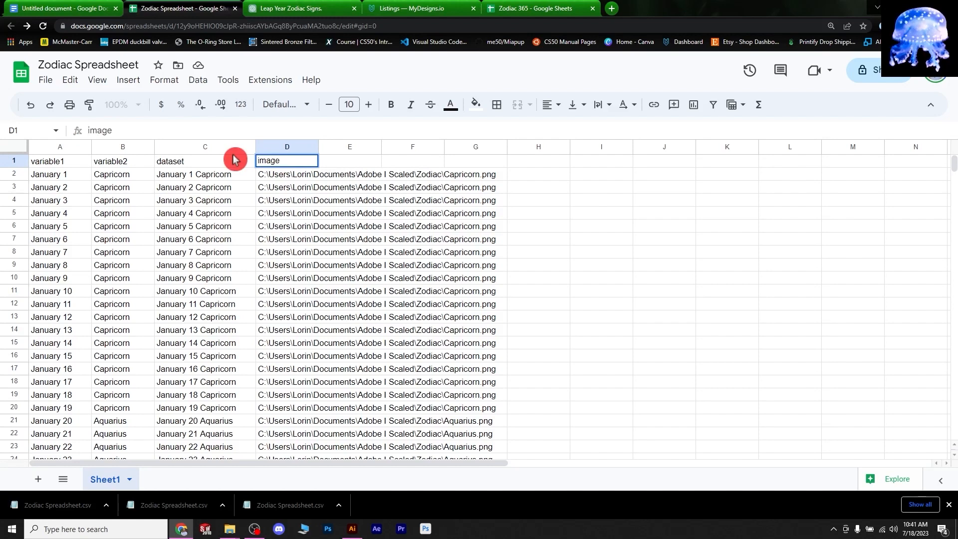
pyautogui.write('@')
pyautogui.click(603, 192)
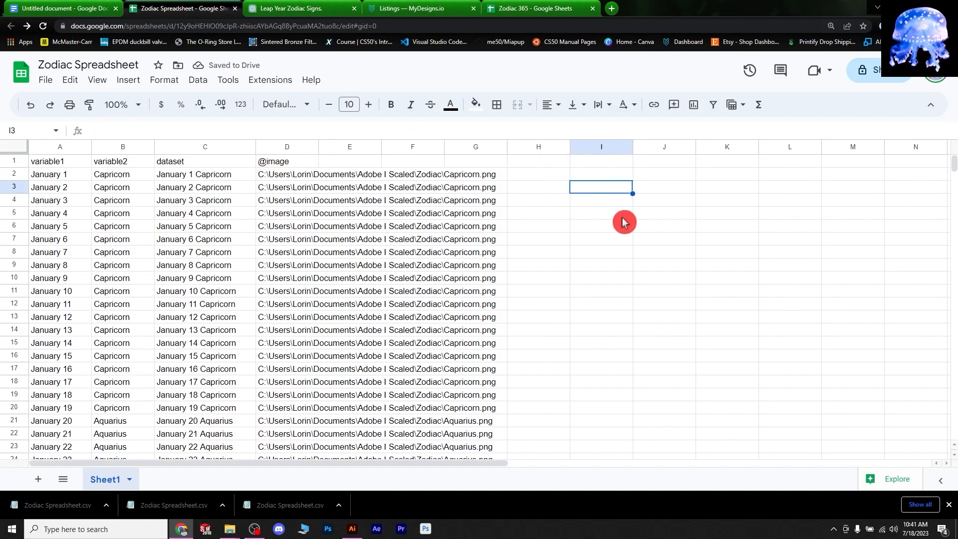
pyautogui.click(581, 216)
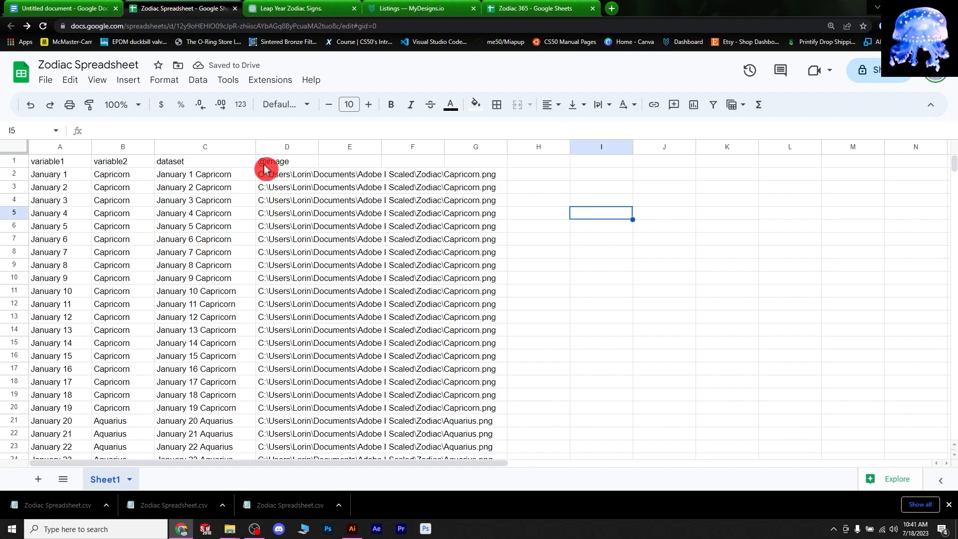
pyautogui.click(603, 255)
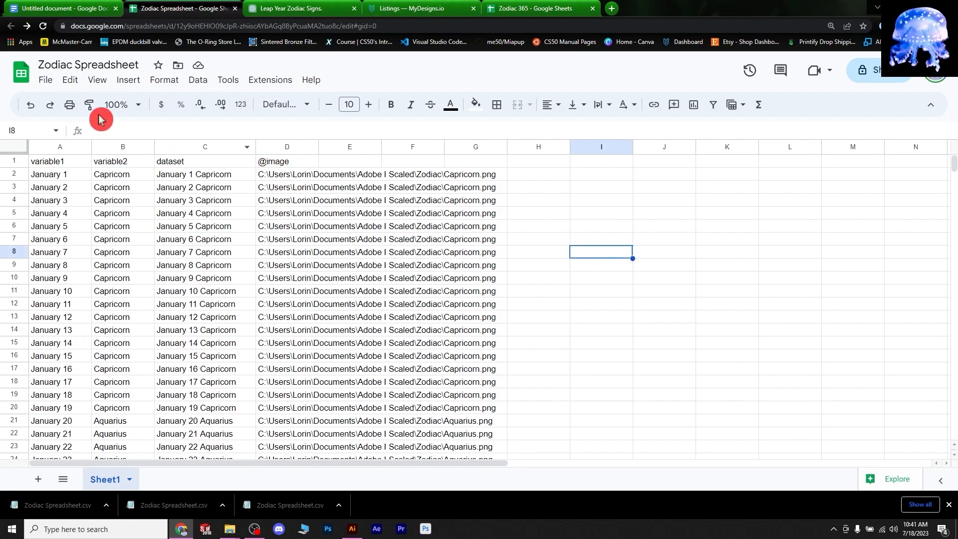
# - Download the sheet again as comma-separated values, saving over Zodiac Spreadsheet in the Output folder
pyautogui.click(44, 81)
pyautogui.moveTo(156, 240)
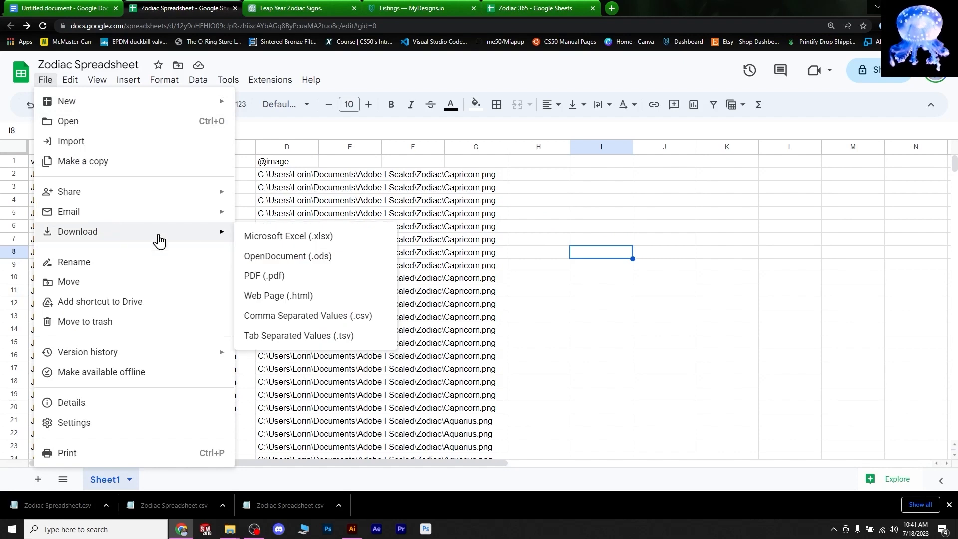
pyautogui.click(339, 315)
pyautogui.click(527, 165)
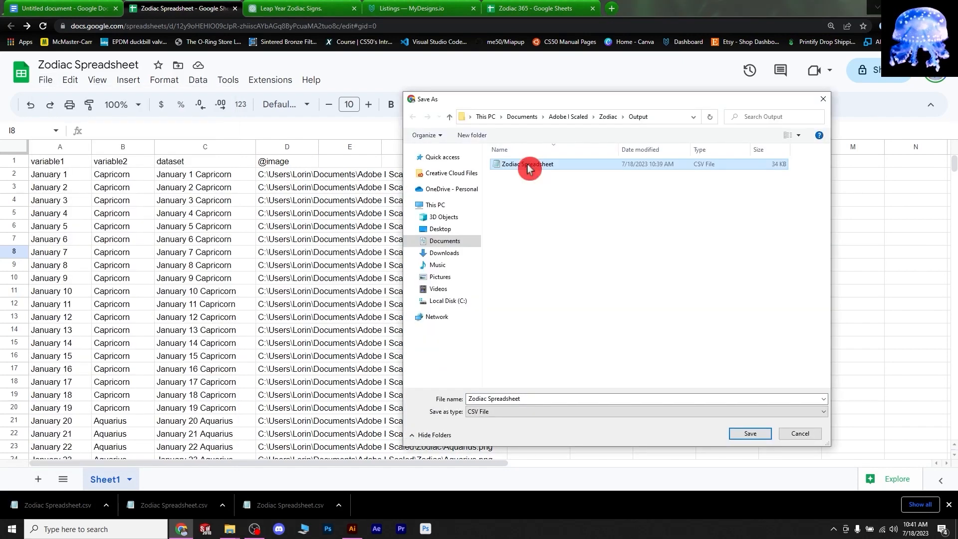
pyautogui.click(746, 435)
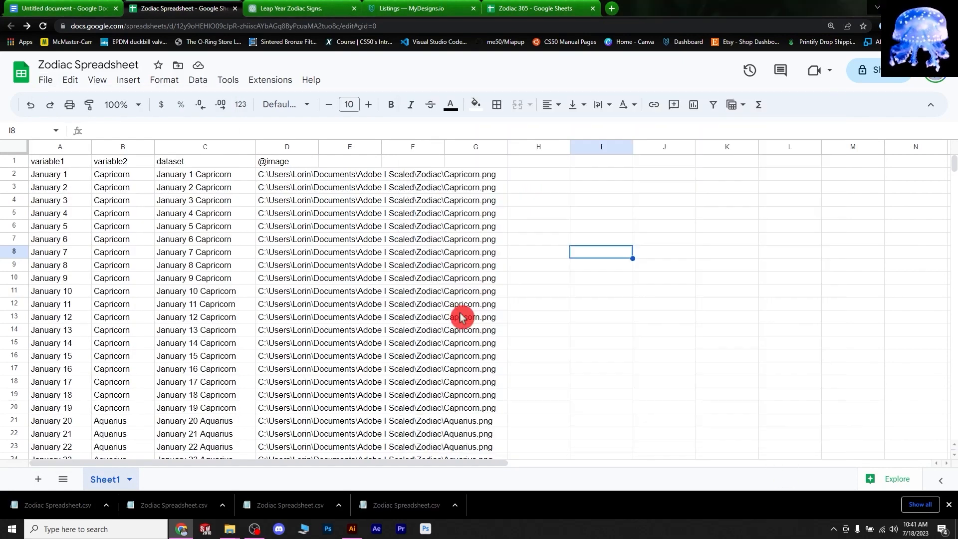
# - Switch to Illustrator, run the VariableImporter script and choose Zodiac Spreadsheet.csv as its data file
pyautogui.click(351, 529)
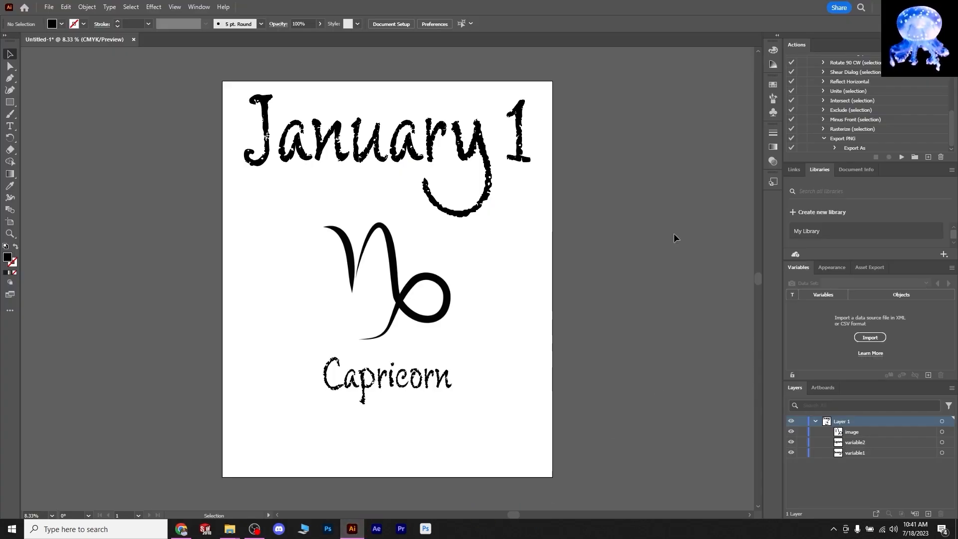
pyautogui.click(49, 6)
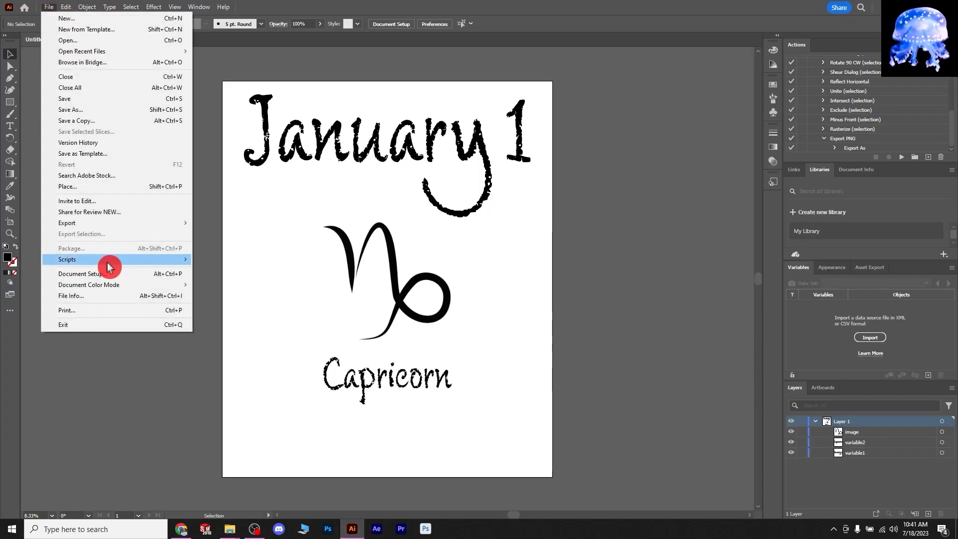
pyautogui.moveTo(107, 265)
pyautogui.click(256, 306)
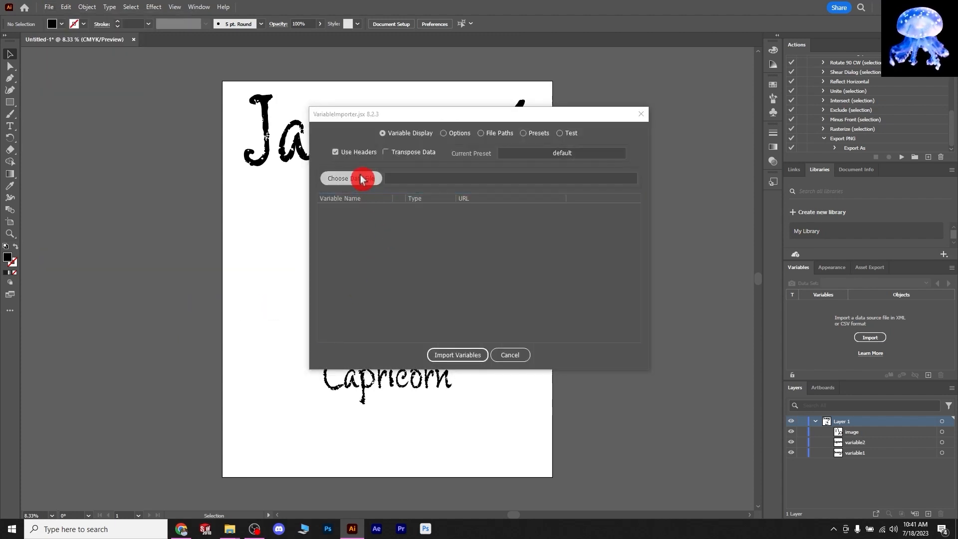
pyautogui.click(362, 179)
pyautogui.doubleClick(477, 197)
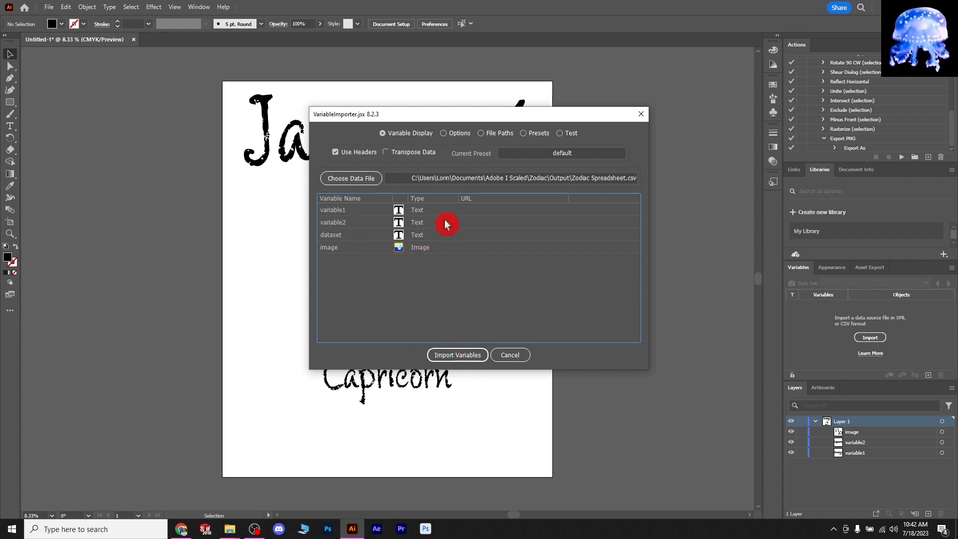
# - In the import options, open the dataset name assignment and set Field 1 to the value of the dataset variable
pyautogui.click(443, 133)
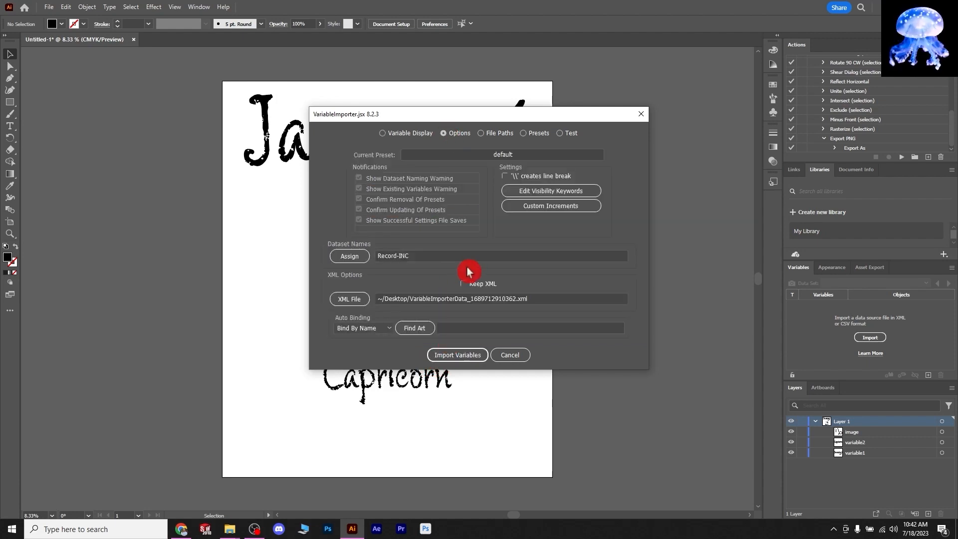
pyautogui.doubleClick(408, 255)
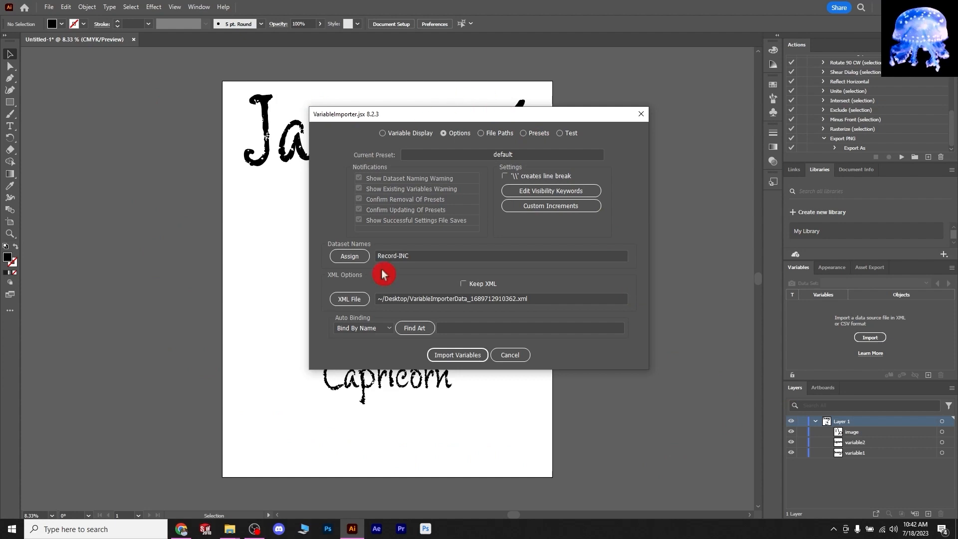
pyautogui.click(351, 259)
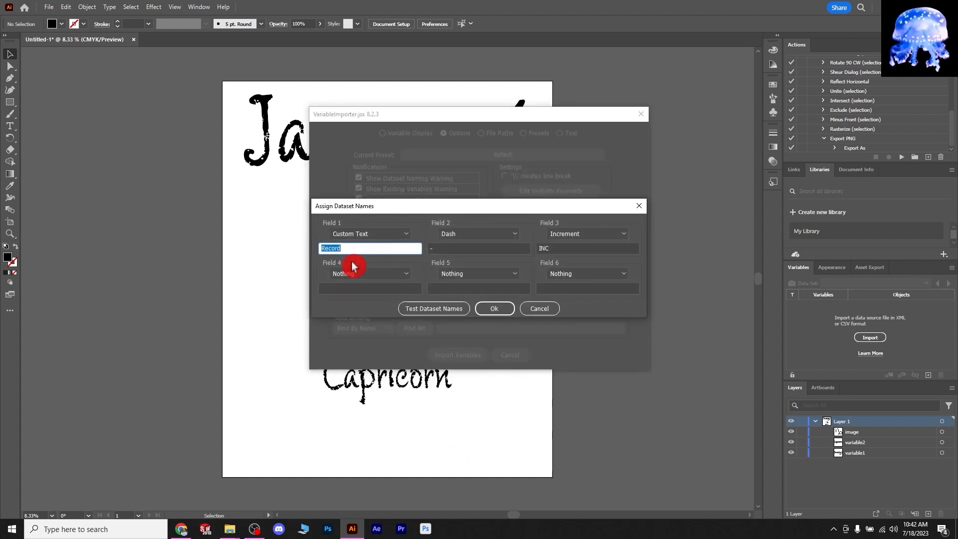
pyautogui.click(390, 236)
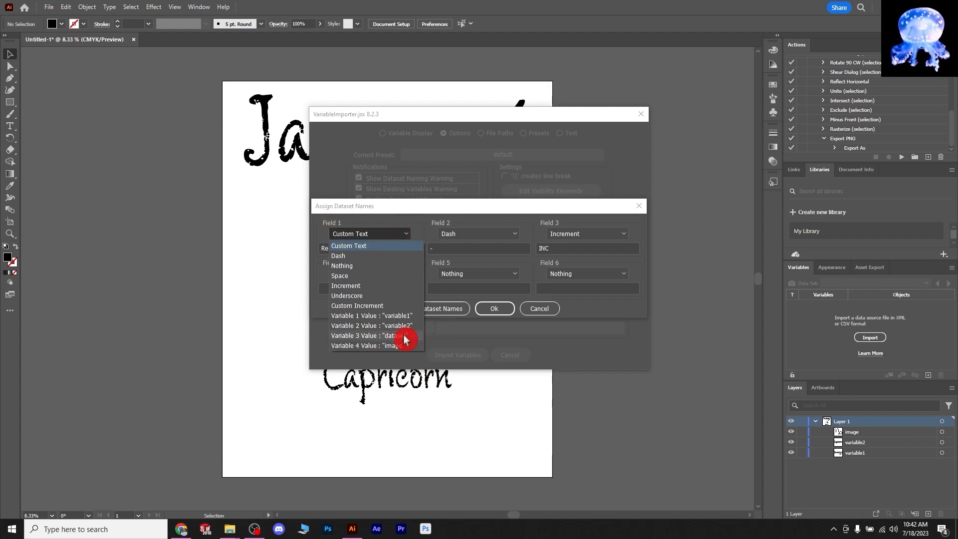
pyautogui.click(394, 336)
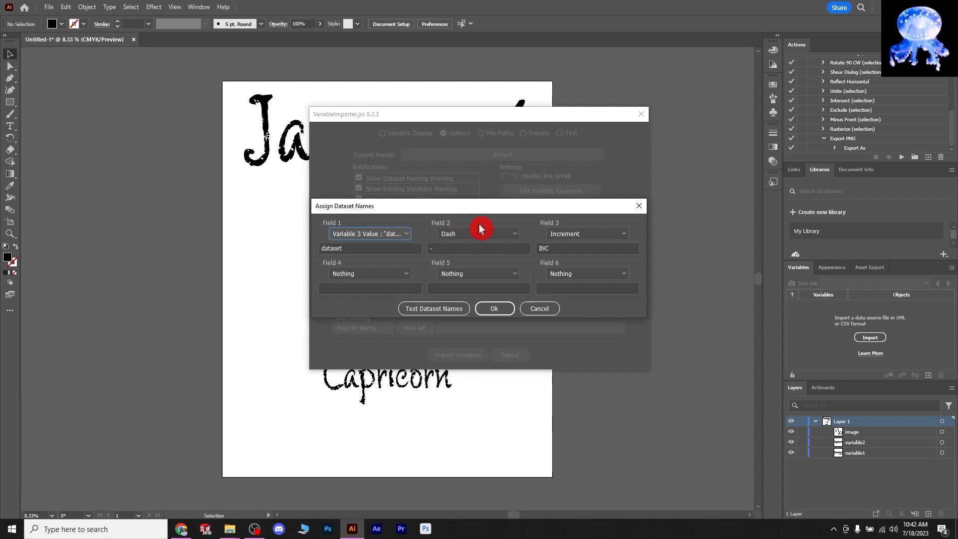
# - Set dataset name Fields 2 and 3 to Nothing and confirm the naming scheme
pyautogui.click(501, 236)
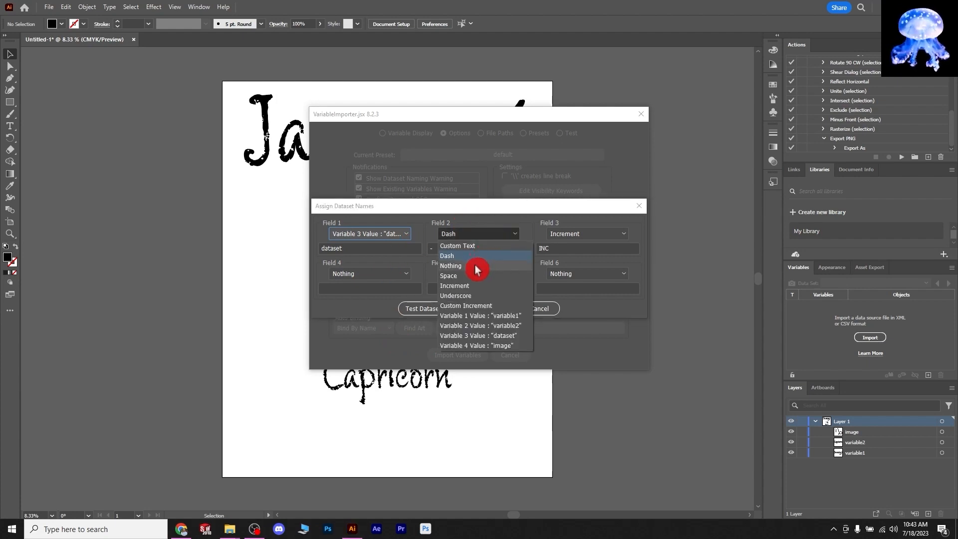
pyautogui.click(479, 268)
pyautogui.click(607, 232)
pyautogui.click(575, 269)
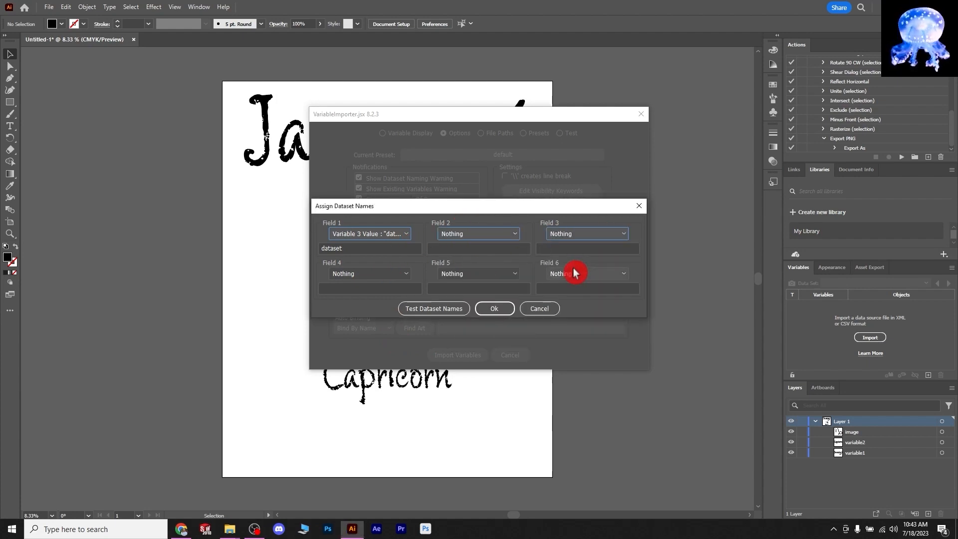
pyautogui.click(383, 237)
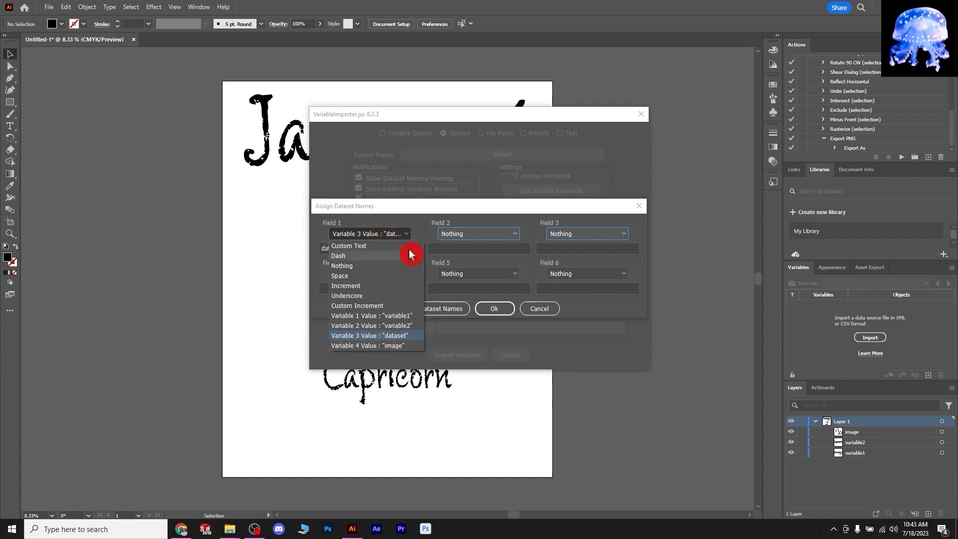
pyautogui.click(397, 233)
pyautogui.click(397, 234)
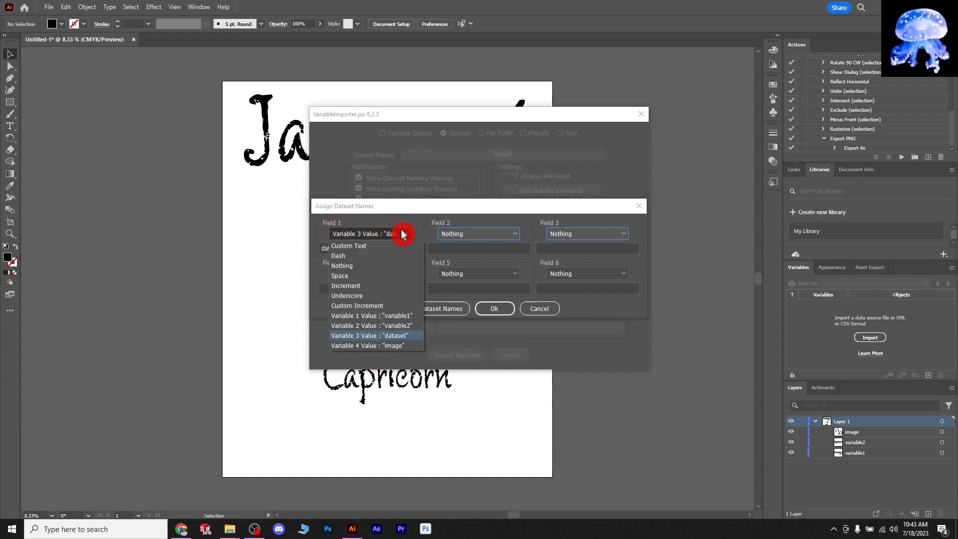
pyautogui.click(425, 214)
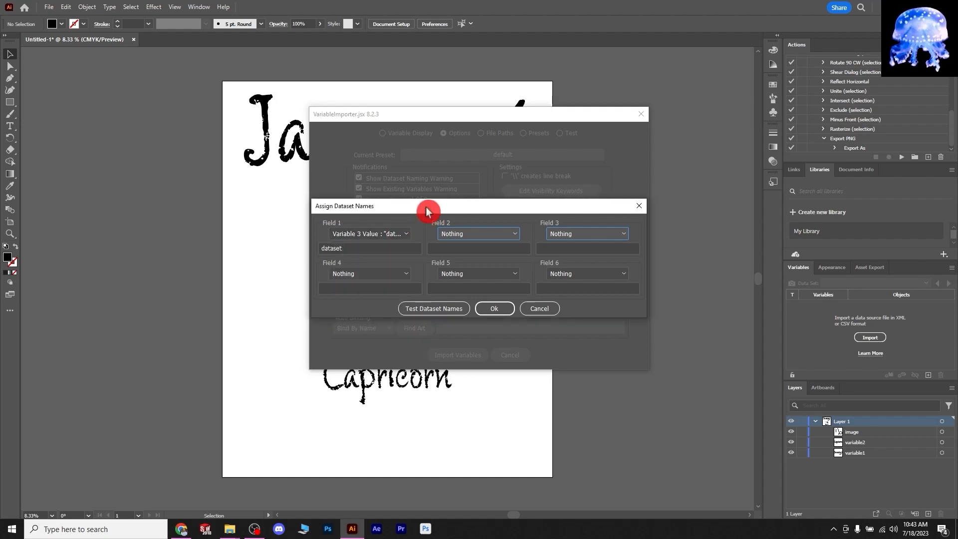
pyautogui.click(494, 308)
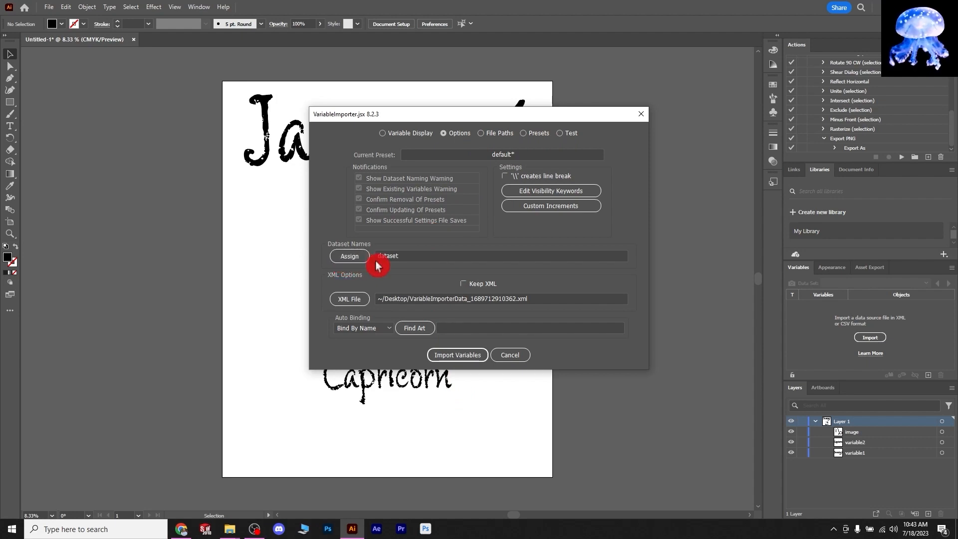
# - Import the variables and run the cycle update on all datasets
pyautogui.click(458, 355)
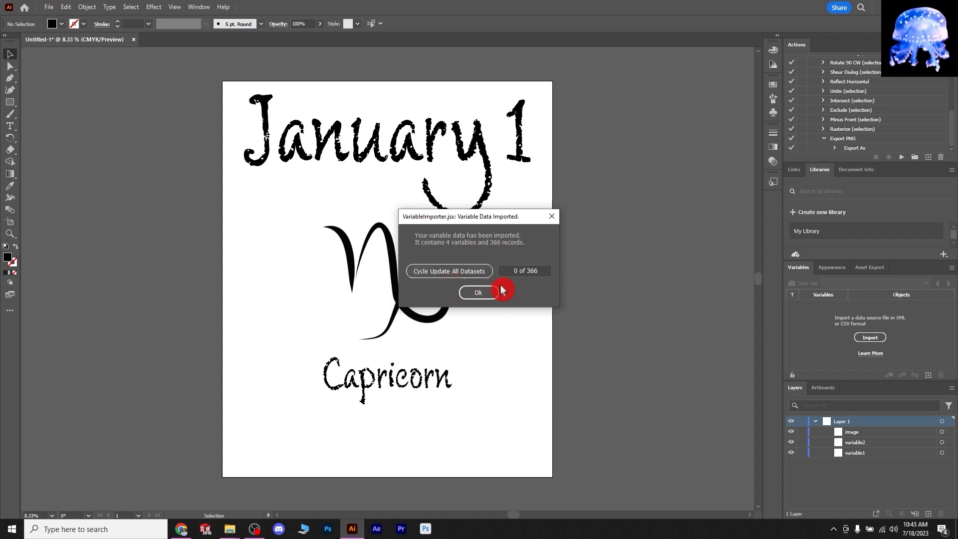
pyautogui.click(461, 275)
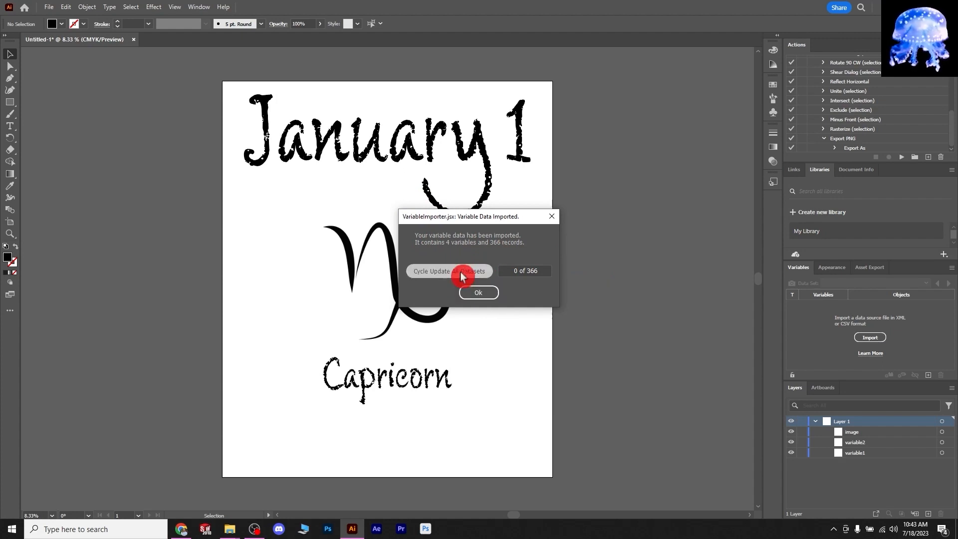
pyautogui.moveTo(506, 220); pyautogui.dragTo(661, 170)
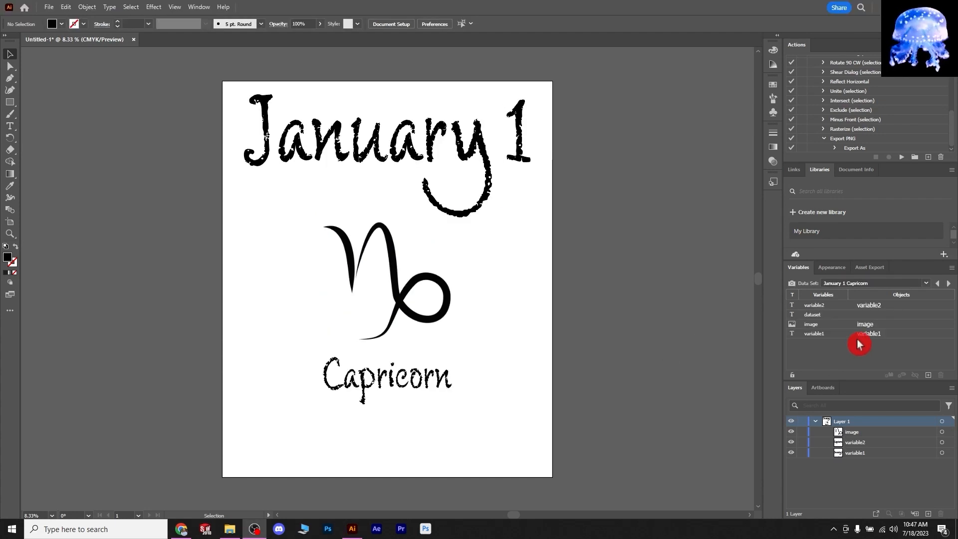
# - Step through the imported data sets to check how date, symbol and sign name change on the artboard
pyautogui.click(947, 288)
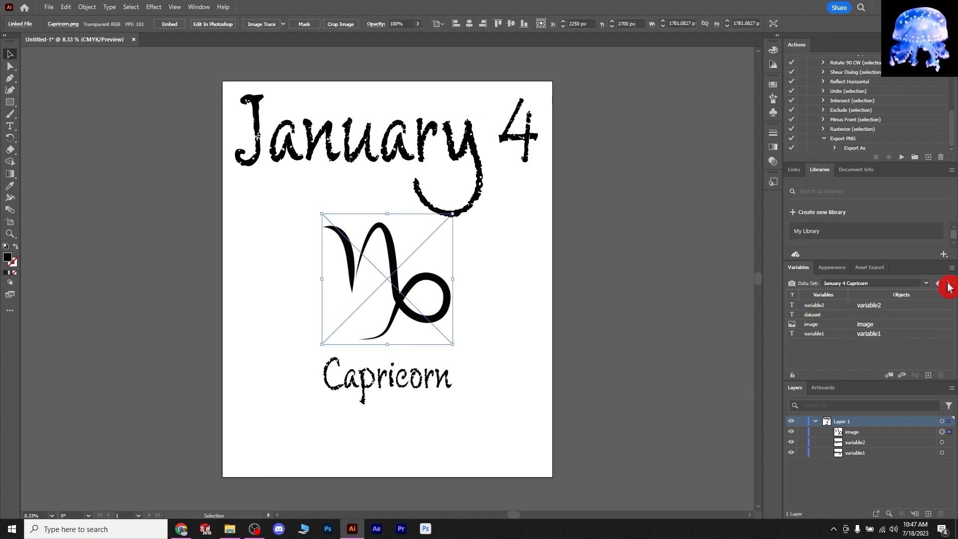
pyautogui.click(947, 288)
pyautogui.click(948, 288)
pyautogui.click(947, 288)
pyautogui.click(947, 288)
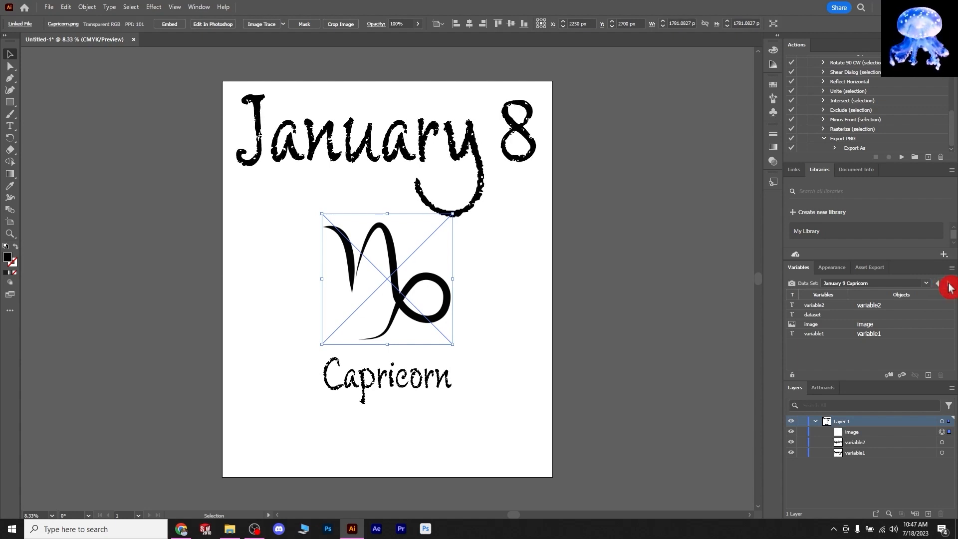
pyautogui.click(948, 288)
pyautogui.click(947, 288)
pyautogui.click(946, 288)
pyautogui.click(940, 288)
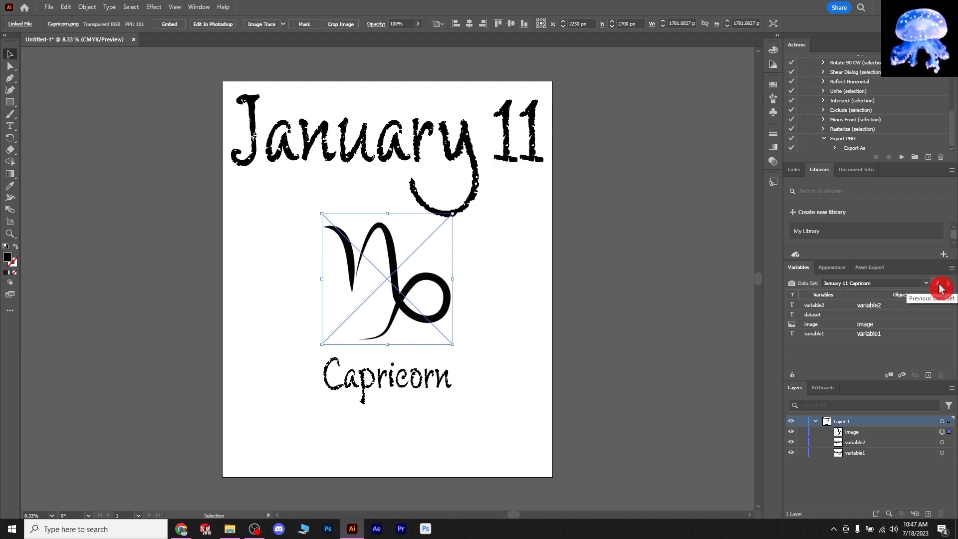
pyautogui.click(940, 289)
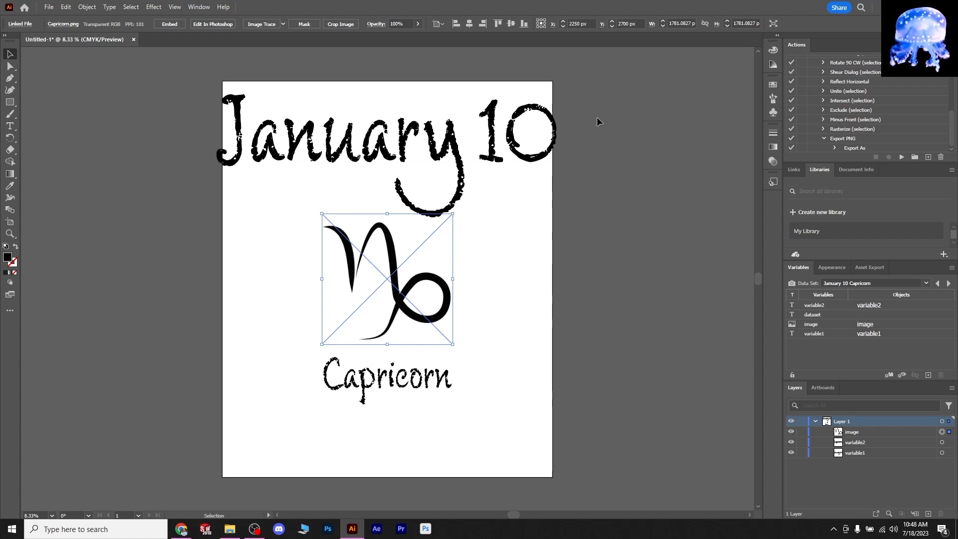
pyautogui.click(50, 6)
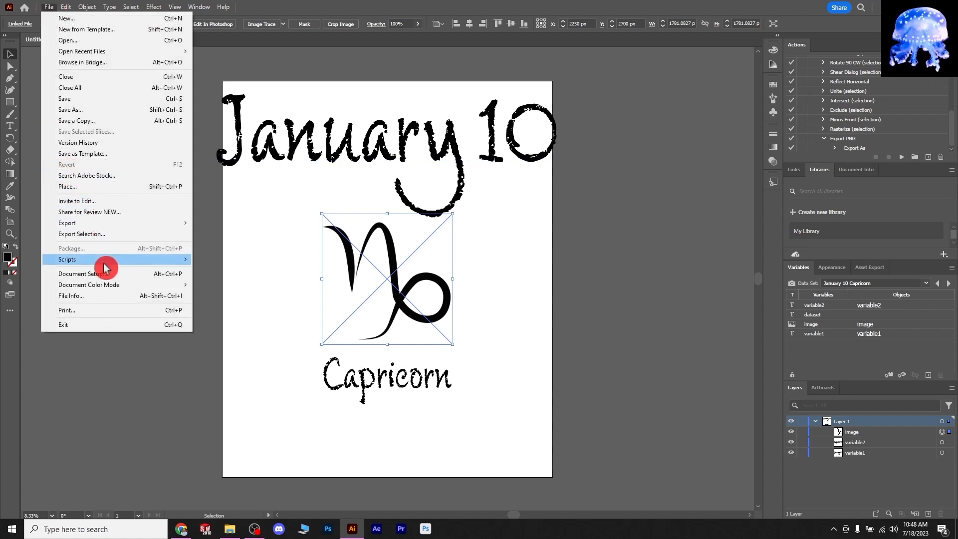
pyautogui.moveTo(105, 264)
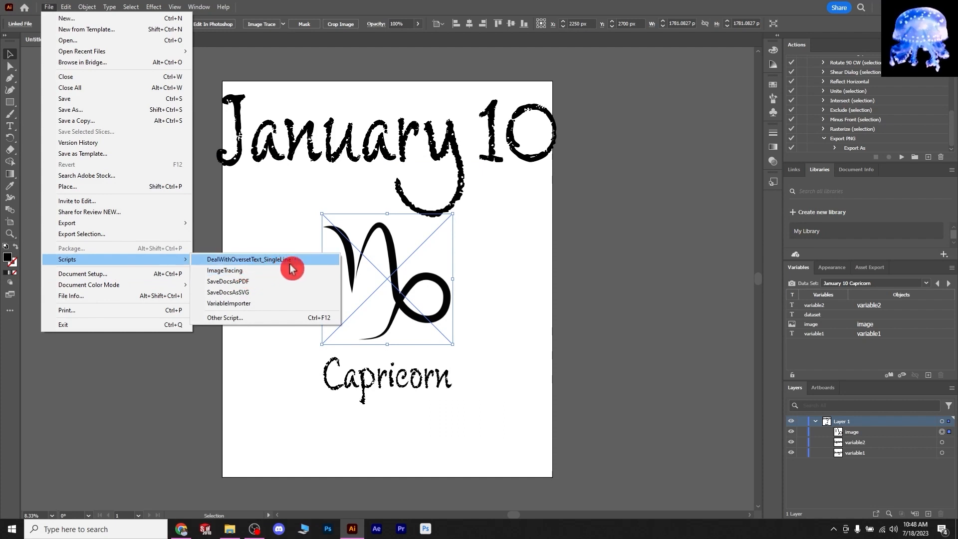
pyautogui.click(694, 195)
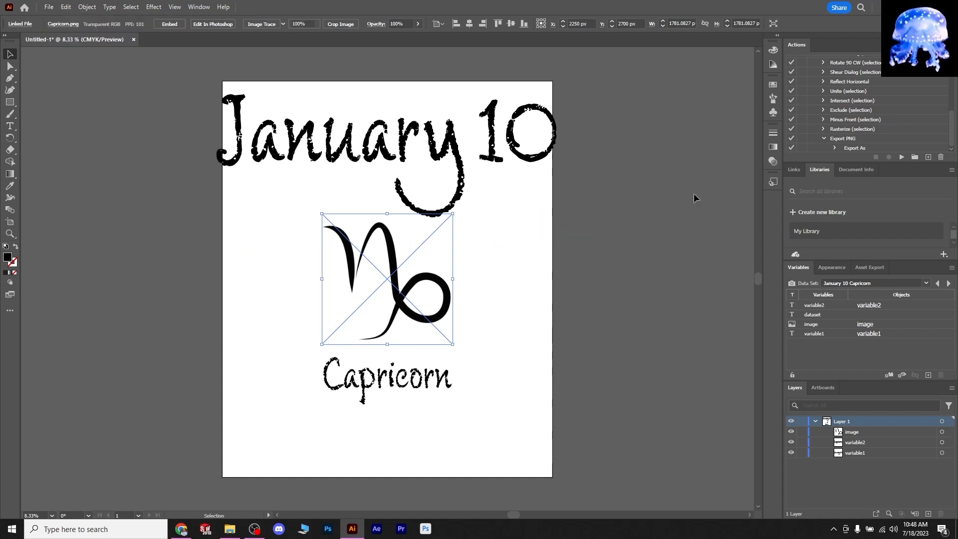
pyautogui.click(692, 192)
# - Insert the DealWithOversetText_SingleLine script as a menu item in the Export PNG action
pyautogui.click(899, 140)
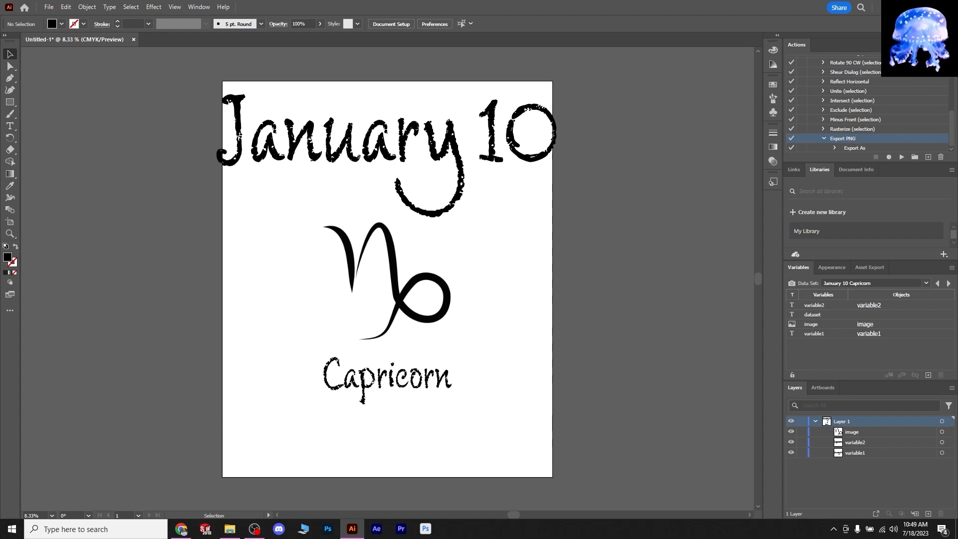
pyautogui.click(951, 44)
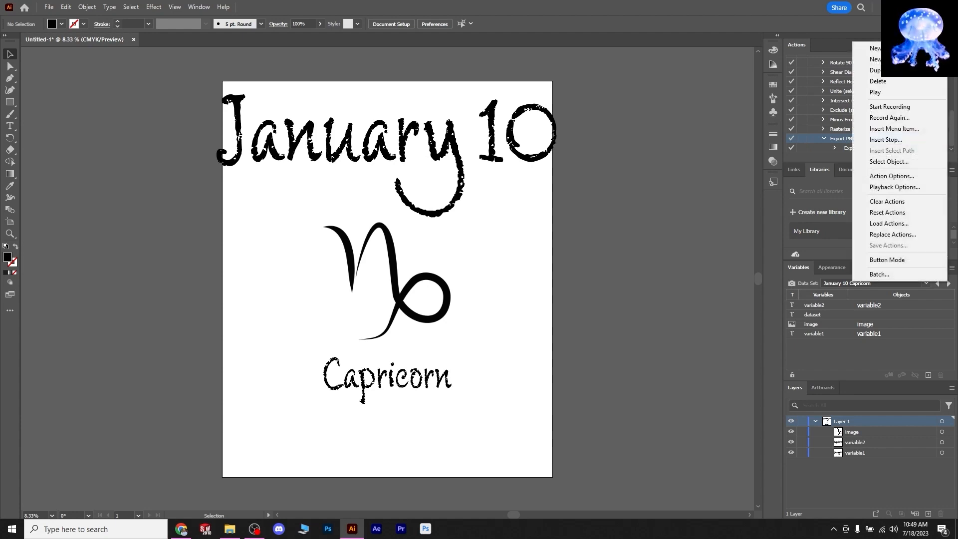
pyautogui.click(891, 129)
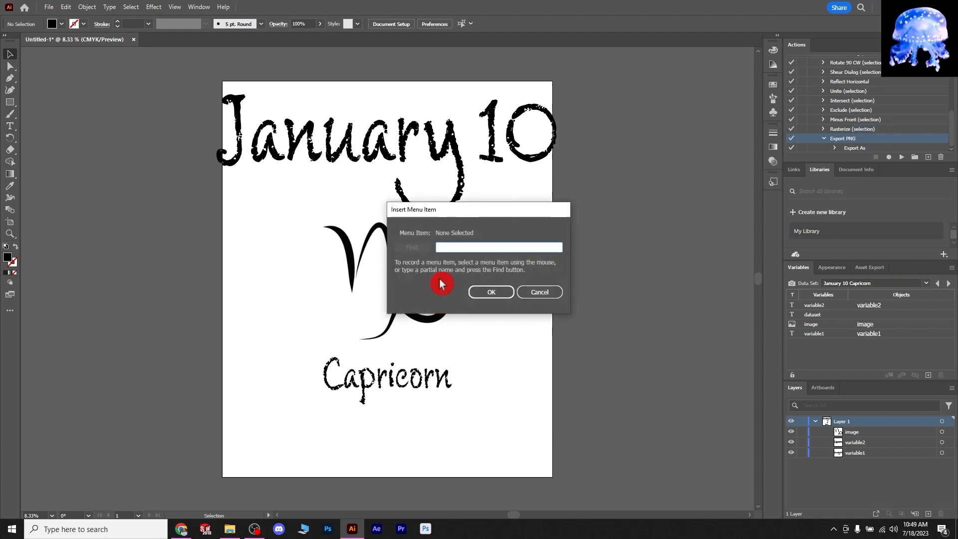
pyautogui.write('deal')
pyautogui.click(413, 248)
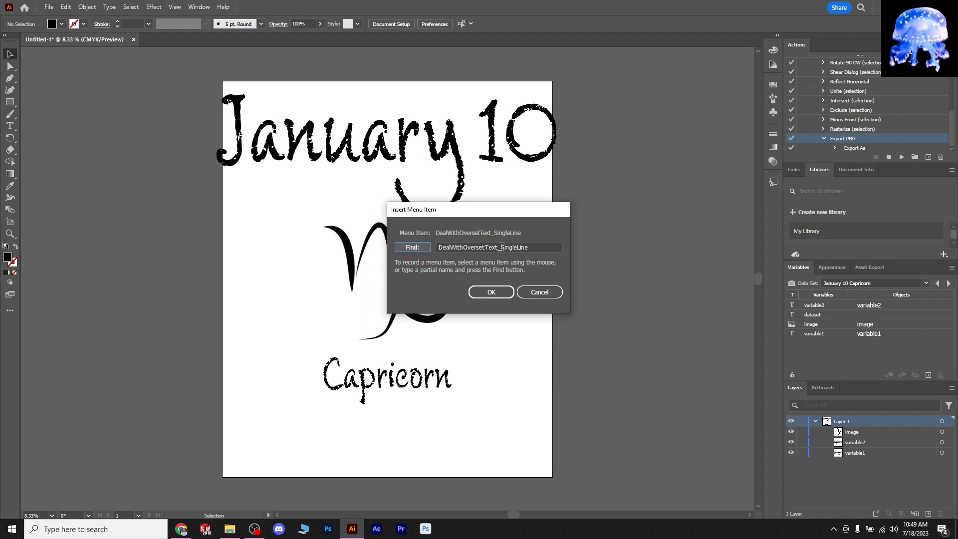
pyautogui.click(491, 293)
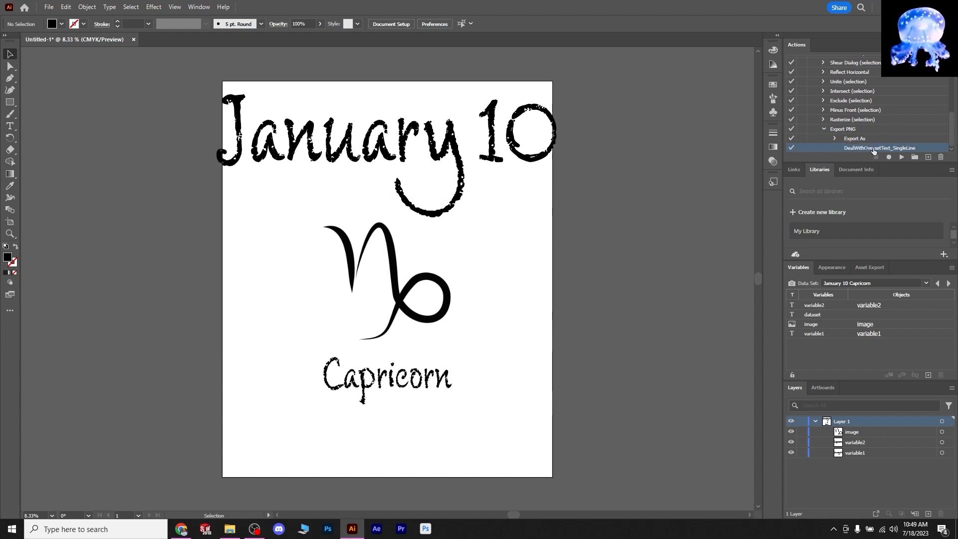
# - Move the DealWithOversetText_SingleLine entry above Export As within the Export PNG action
pyautogui.moveTo(873, 151); pyautogui.dragTo(870, 136)
pyautogui.click(851, 139)
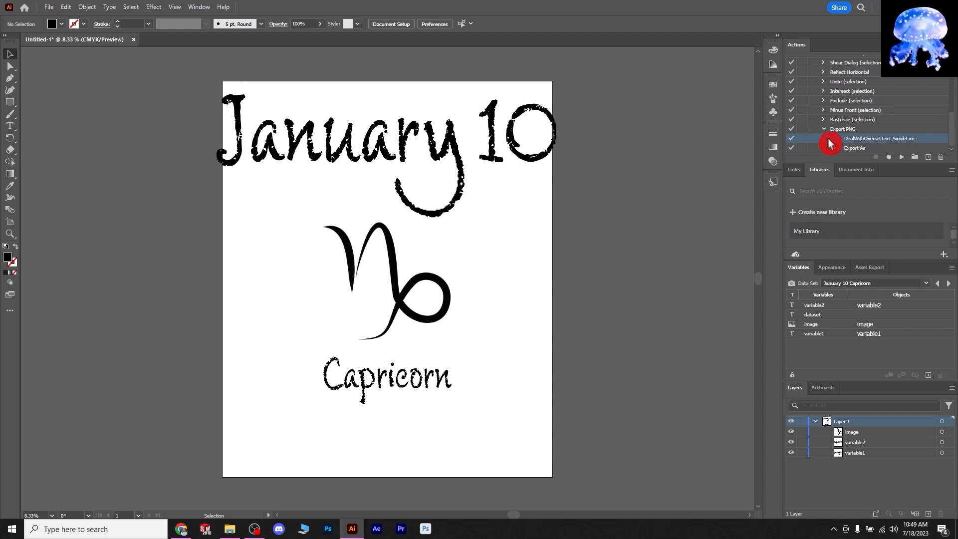
pyautogui.click(836, 142)
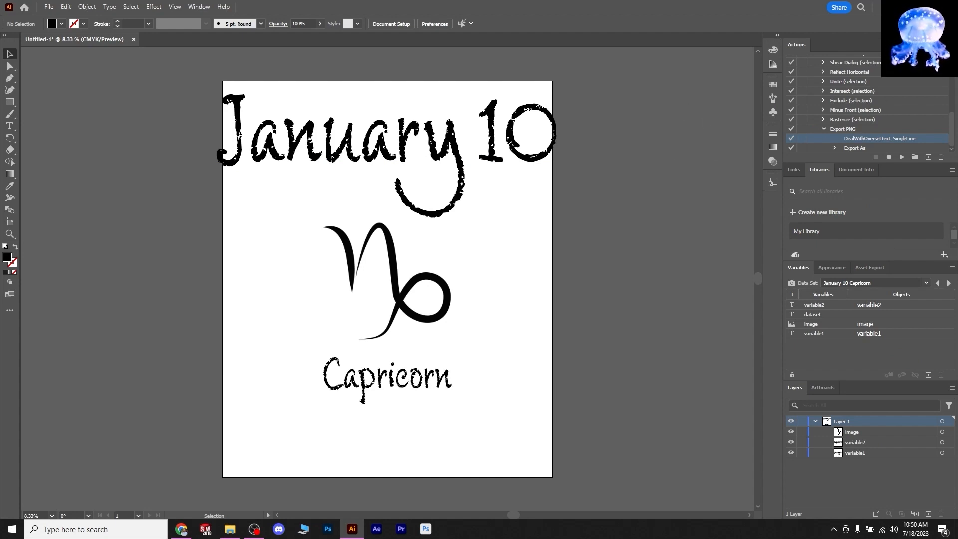
# - Open the Batch settings and keep Export PNG from Default Actions as the action to play
pyautogui.click(950, 44)
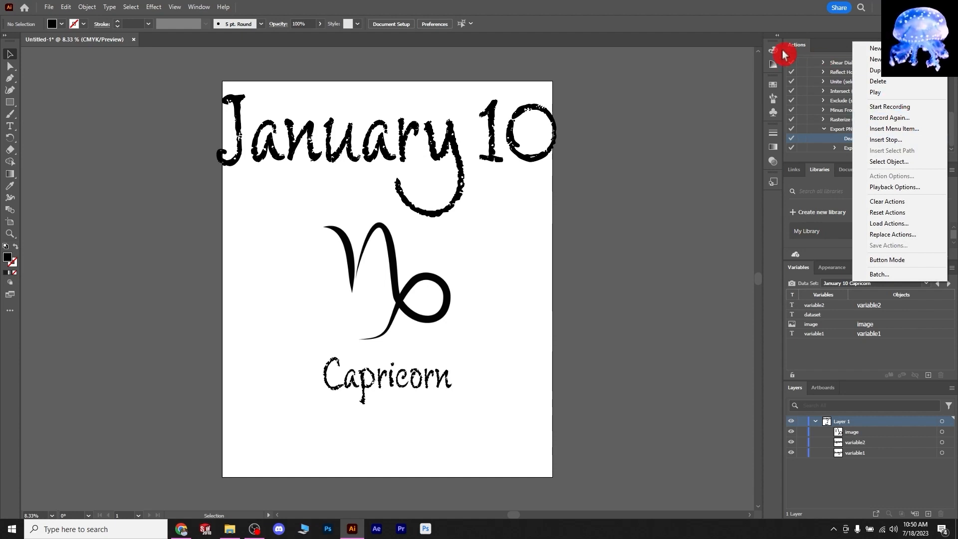
pyautogui.click(879, 275)
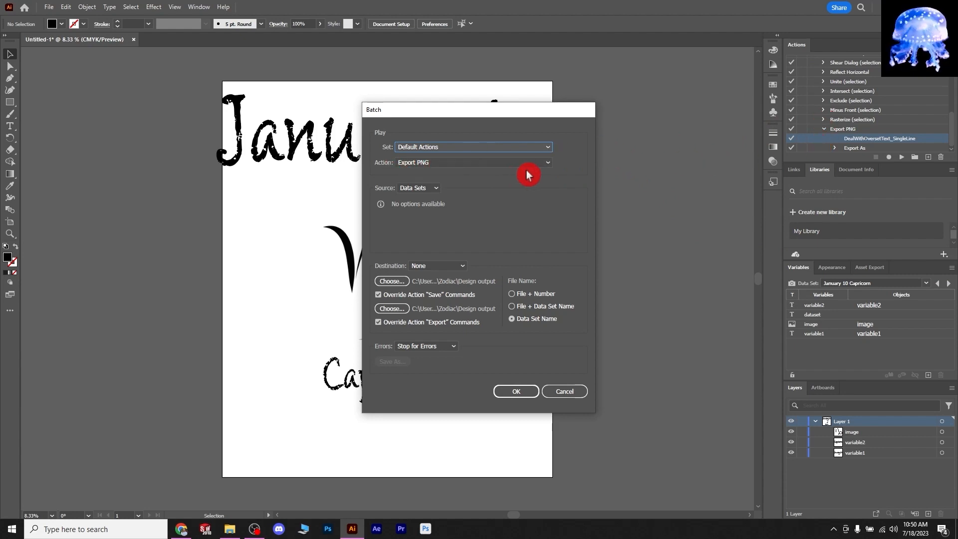
pyautogui.click(550, 163)
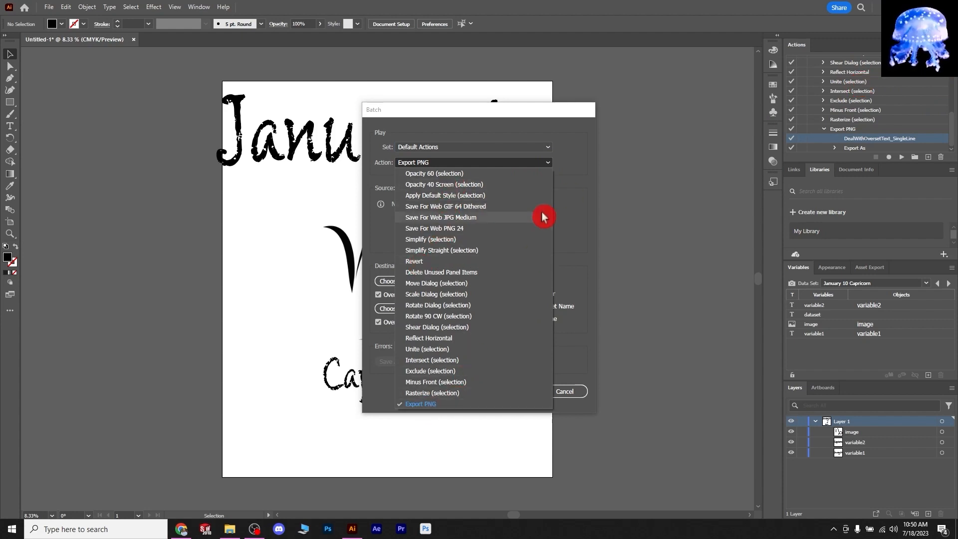
pyautogui.click(550, 165)
# - Set the override folders for both the save and export commands to Zodiac\Output
pyautogui.click(388, 282)
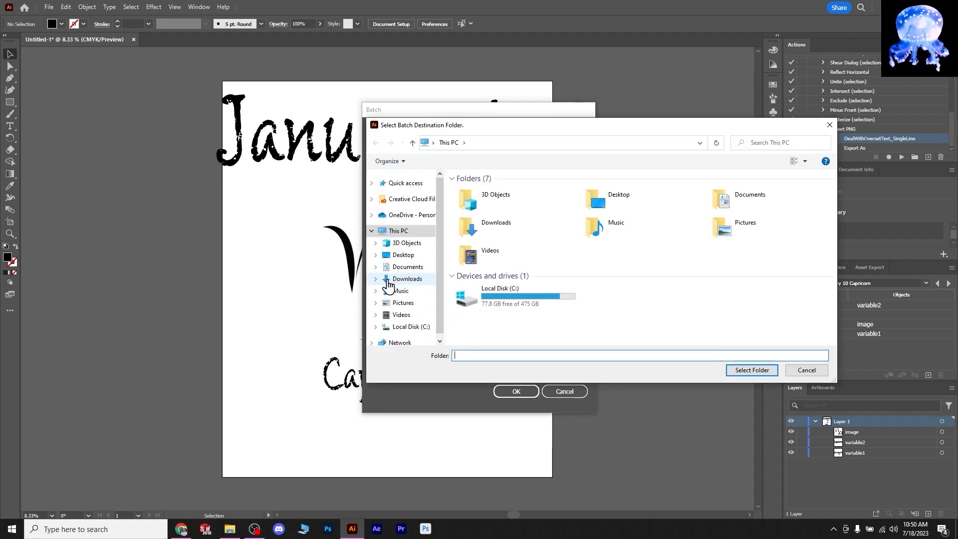
pyautogui.click(401, 268)
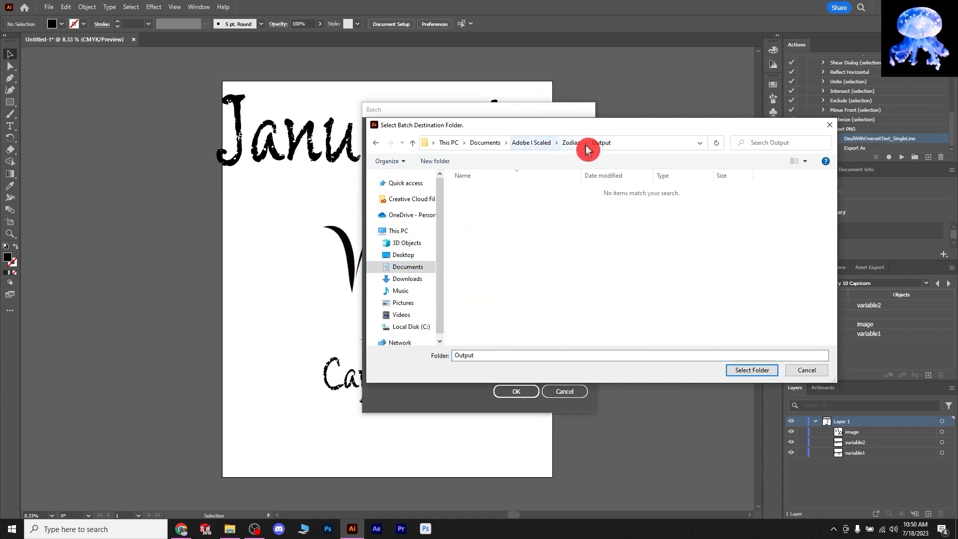
pyautogui.click(752, 370)
pyautogui.click(395, 312)
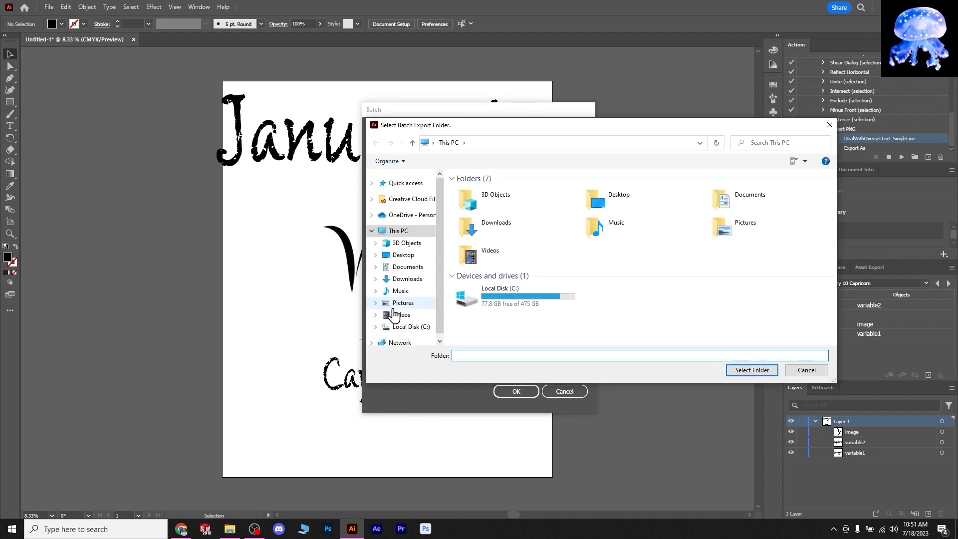
pyautogui.click(464, 295)
pyautogui.click(402, 267)
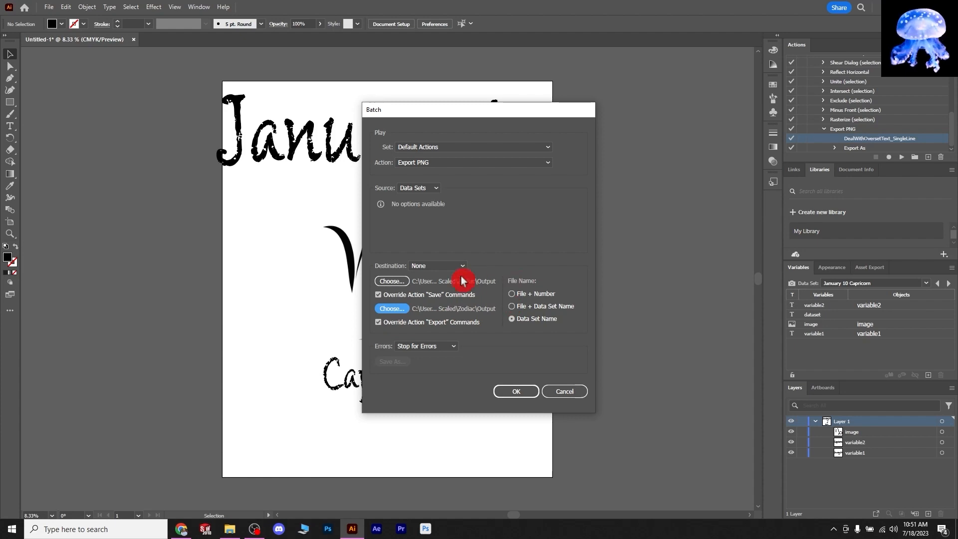
# - Run the batch with Data Sets as the source and Data Set Name as the file naming option
pyautogui.click(438, 192)
pyautogui.click(438, 191)
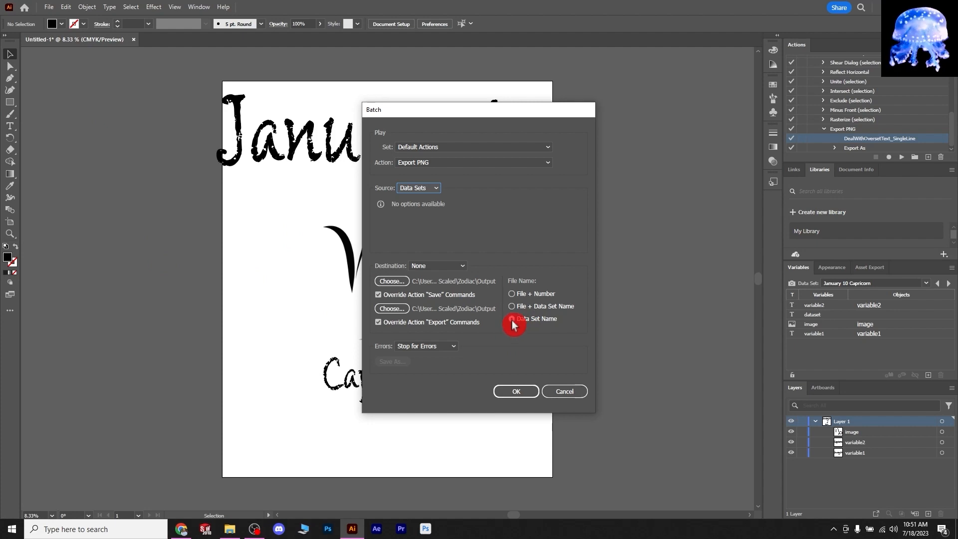
pyautogui.click(521, 394)
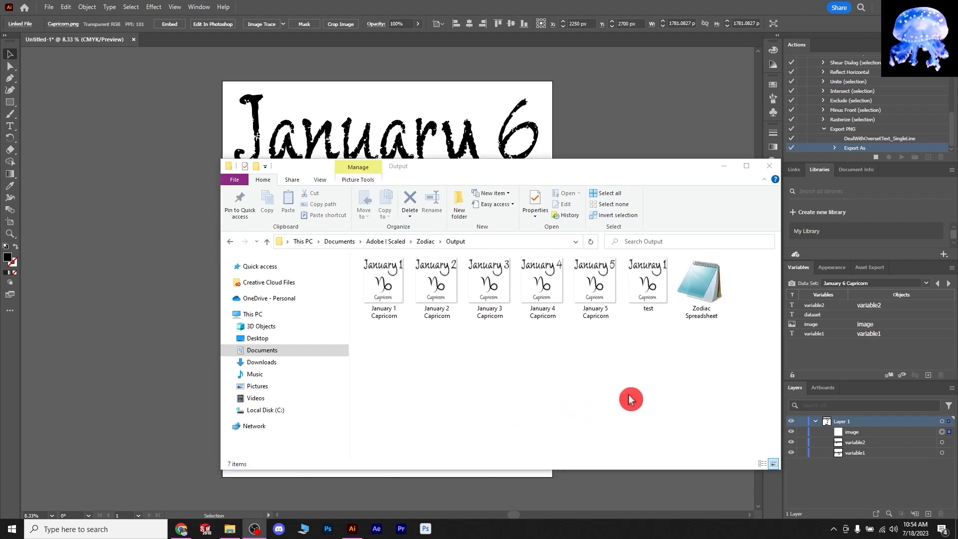
# - Delete the test image from the Output folder and move the Zodiac Spreadsheet file up into the Zodiac folder
pyautogui.click(654, 286)
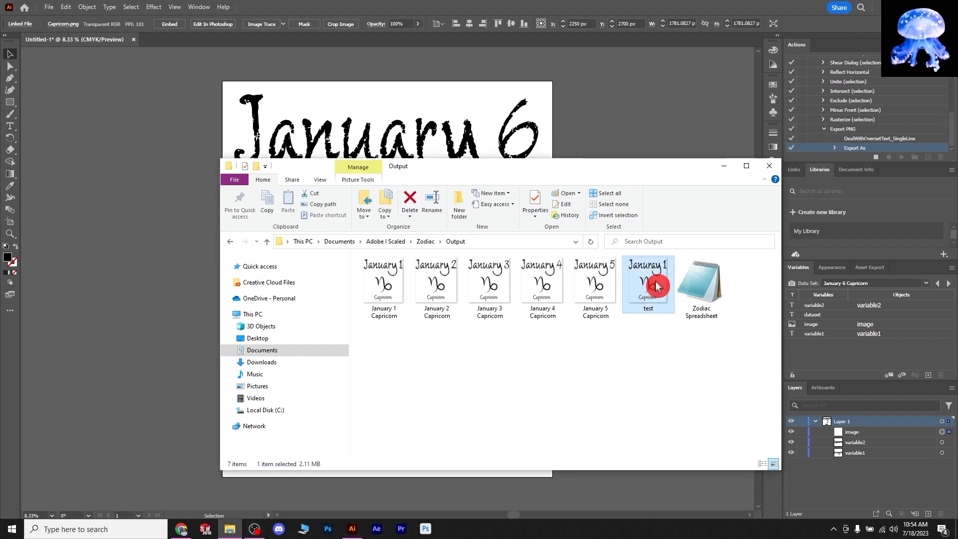
pyautogui.press('Delete')
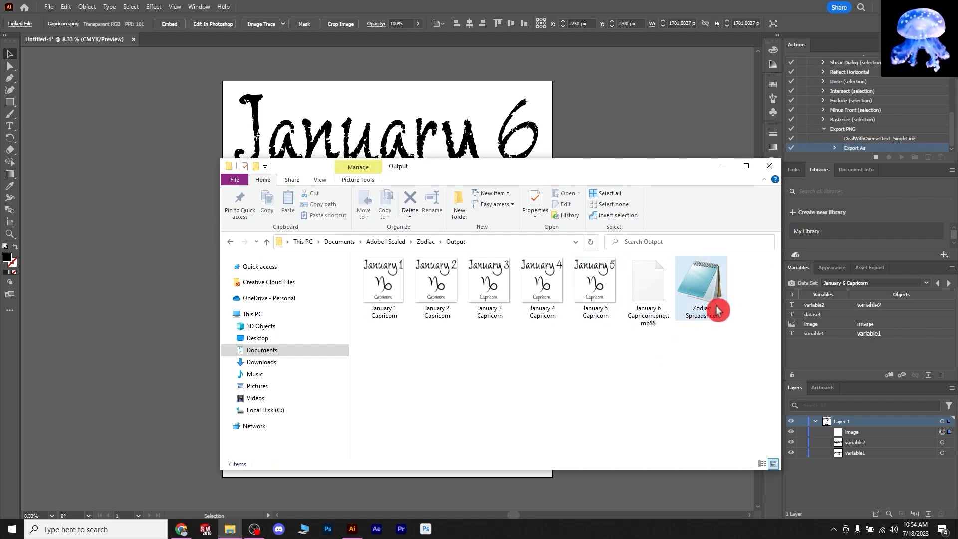
pyautogui.moveTo(710, 285); pyautogui.dragTo(425, 241)
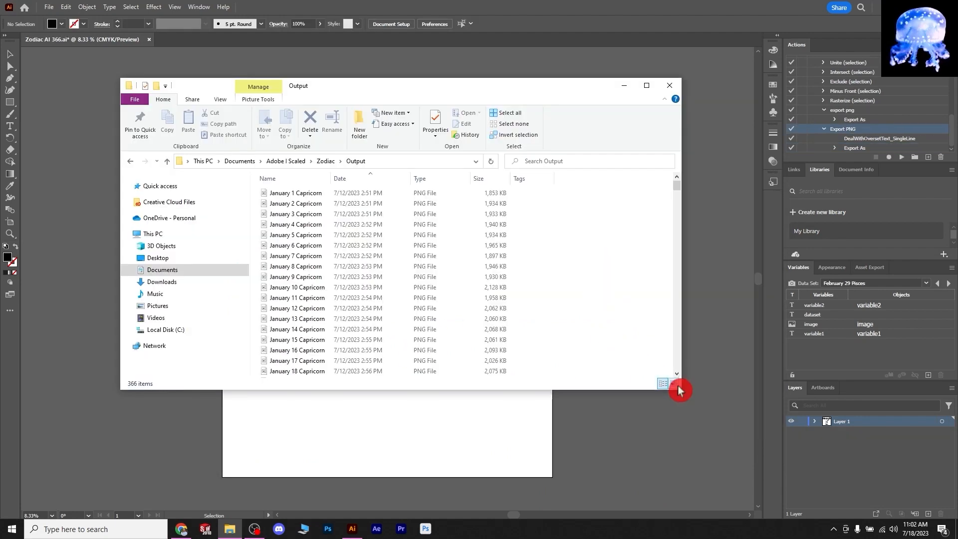
# - Show the Output folder as large thumbnails and look through the exported zodiac PNG files for each date
pyautogui.click(674, 384)
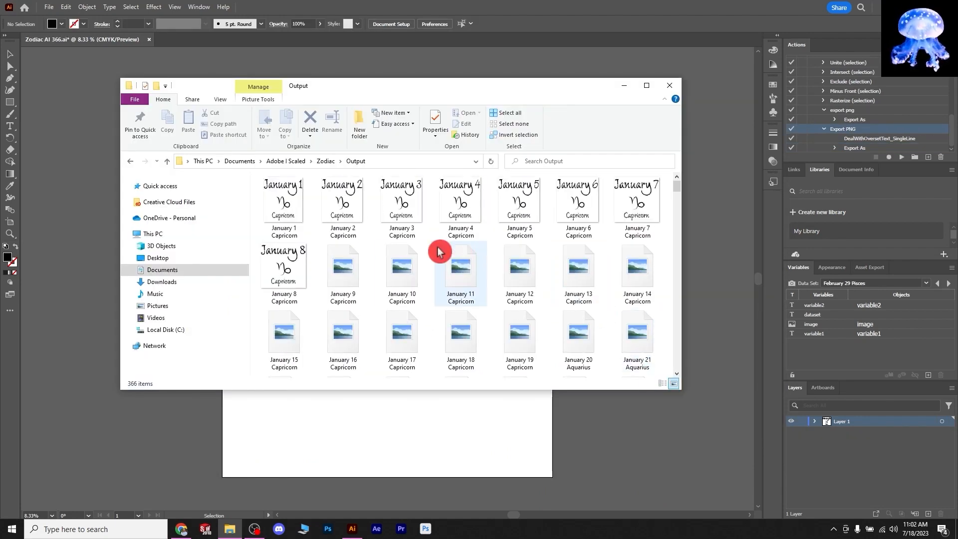
pyautogui.scroll(-7, 439, 252)
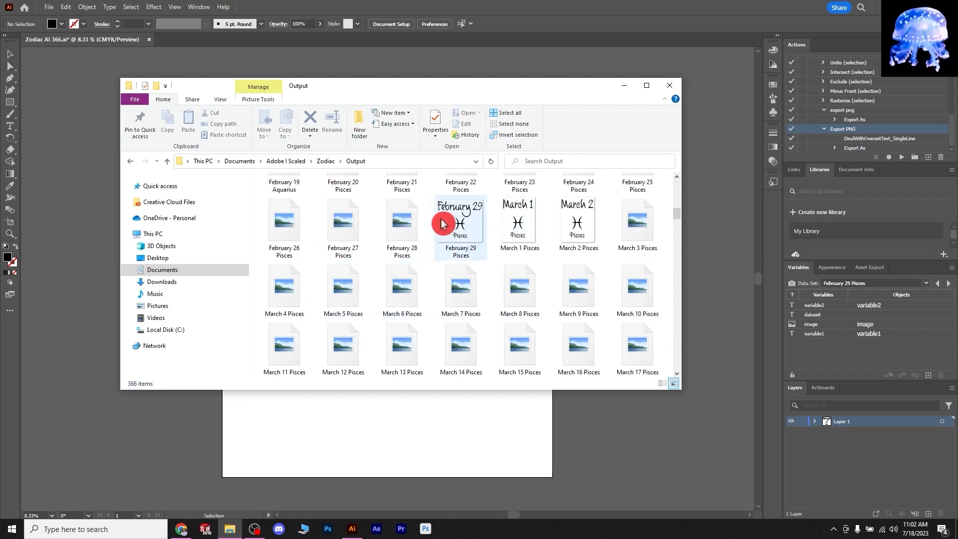
pyautogui.scroll(-3, 464, 282)
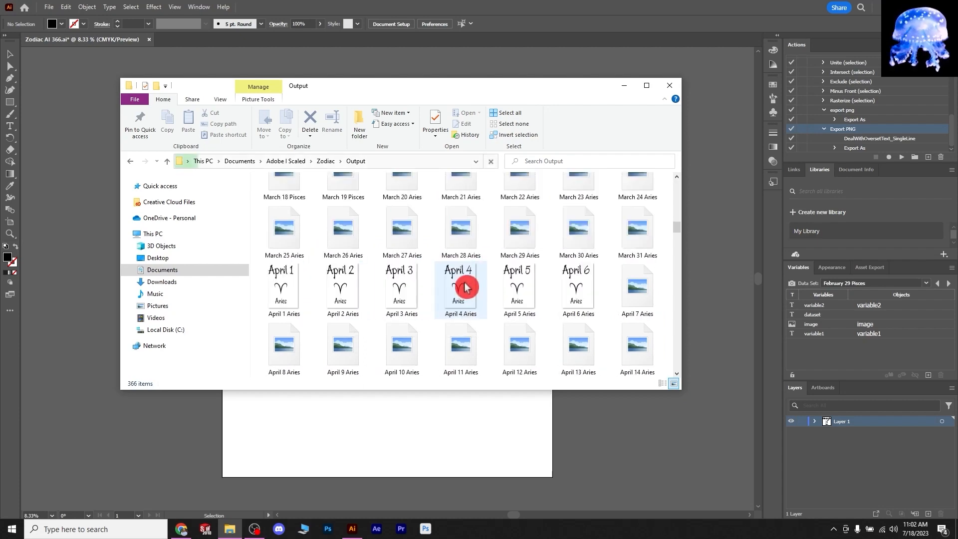
pyautogui.moveTo(676, 223); pyautogui.dragTo(661, 188)
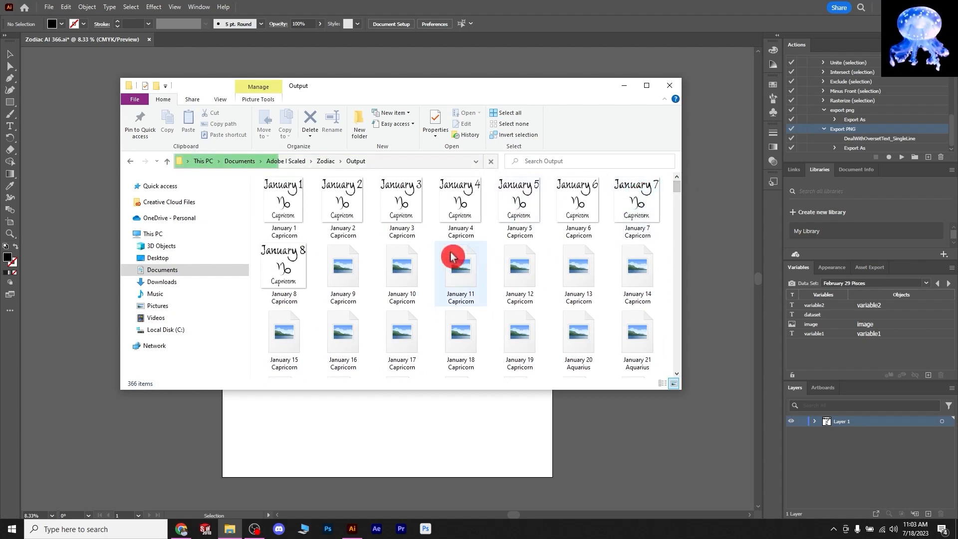
pyautogui.scroll(-8, 516, 278)
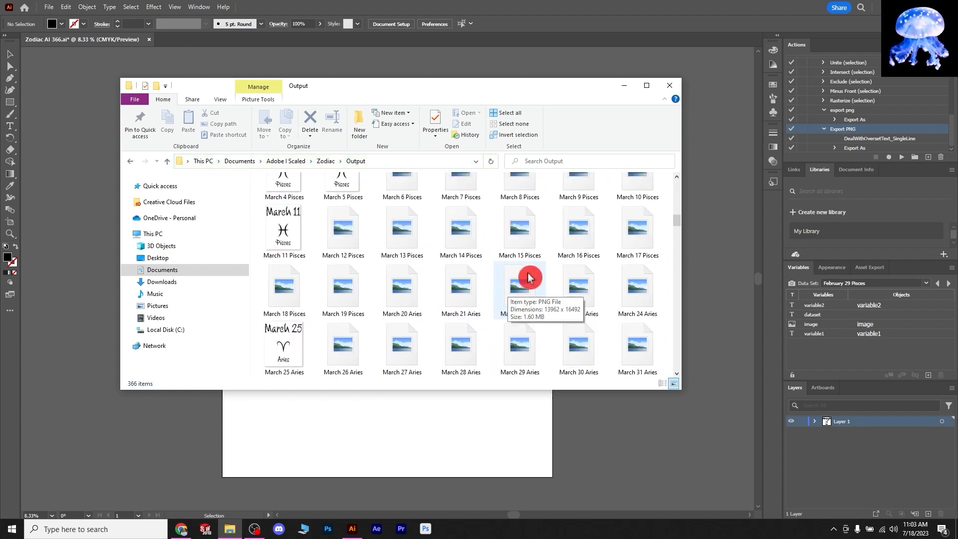
pyautogui.scroll(-20, 509, 290)
pyautogui.scroll(-6, 543, 335)
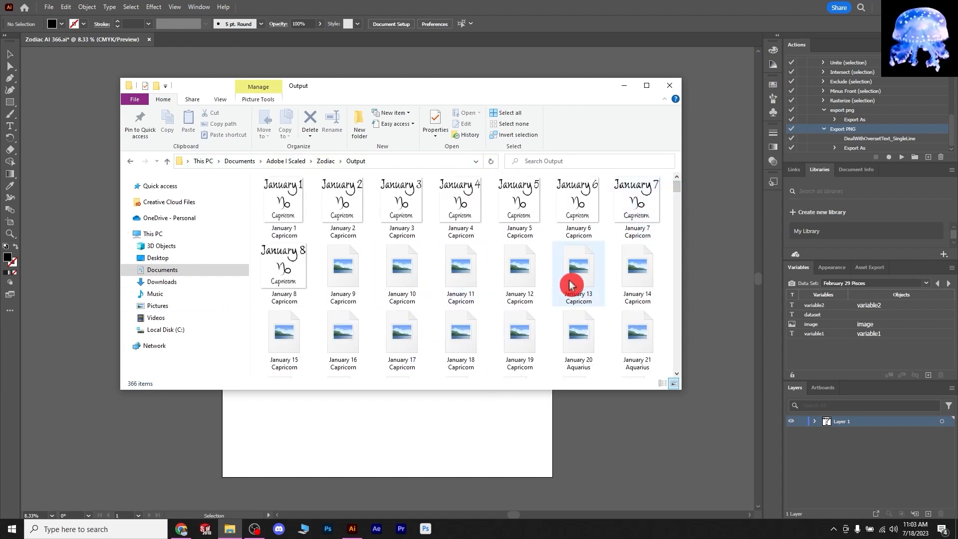
pyautogui.scroll(-15, 571, 284)
pyautogui.scroll(15, 574, 277)
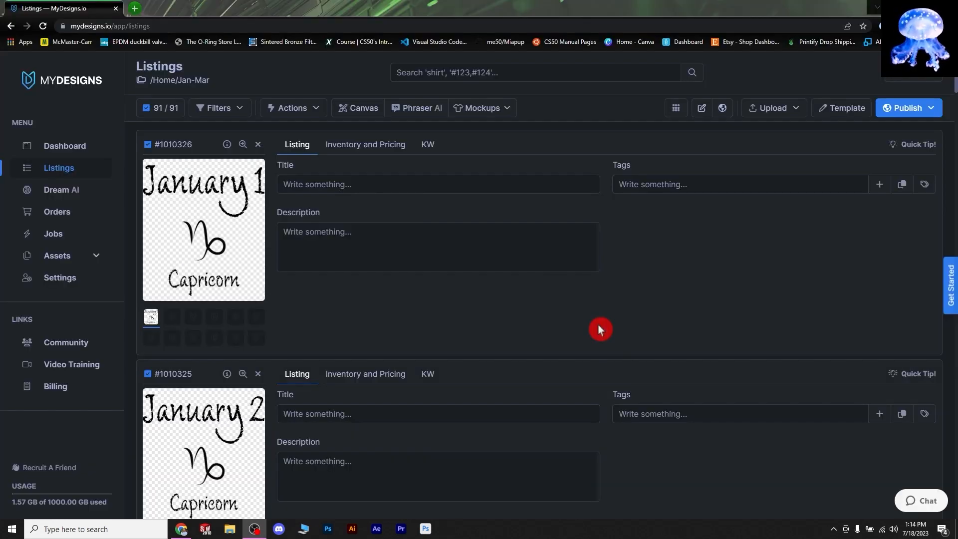
# - In MyDesigns, review the uploaded zodiac designs in the Jan-Mar listings, checking their artwork, title, description and tag fields
pyautogui.scroll(-4, 357, 284)
pyautogui.scroll(4, 603, 418)
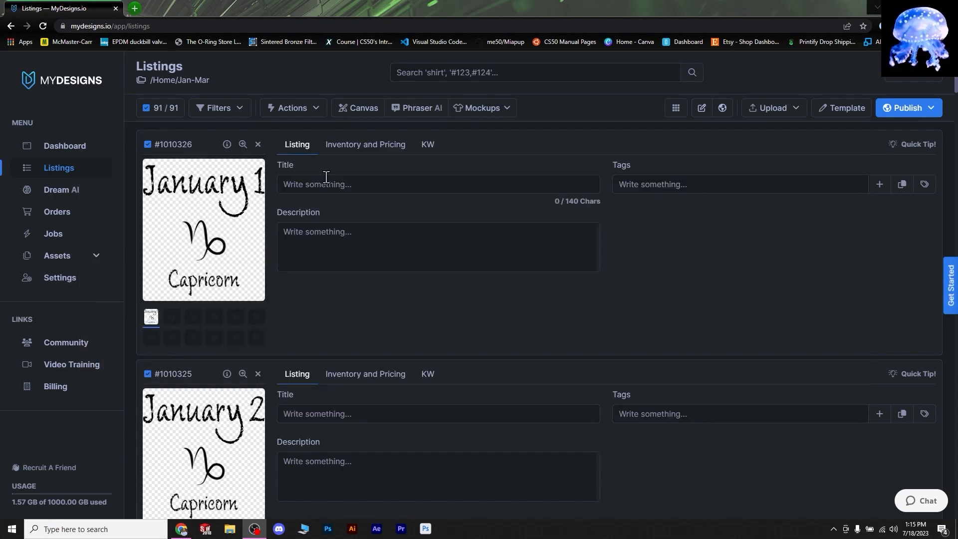
pyautogui.click(287, 107)
pyautogui.click(809, 275)
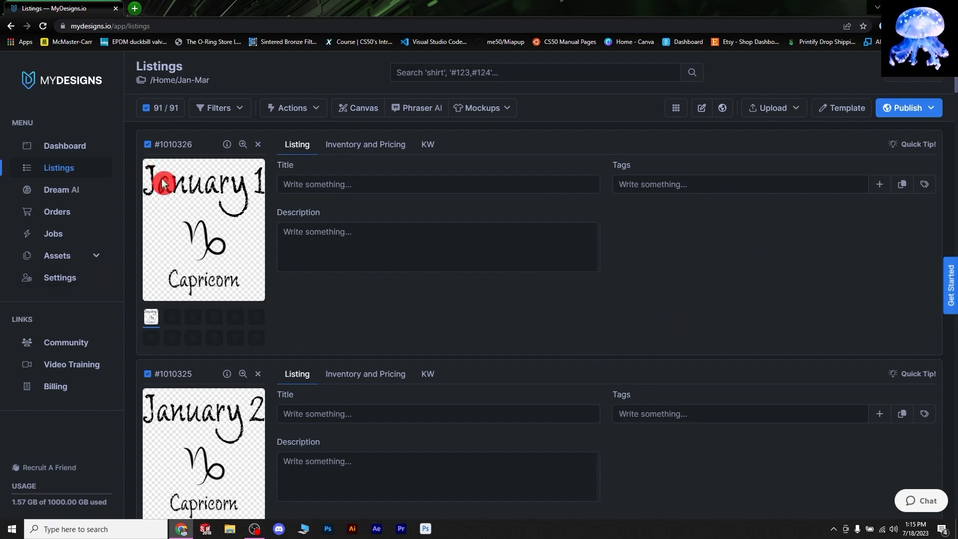
pyautogui.scroll(-10, 377, 312)
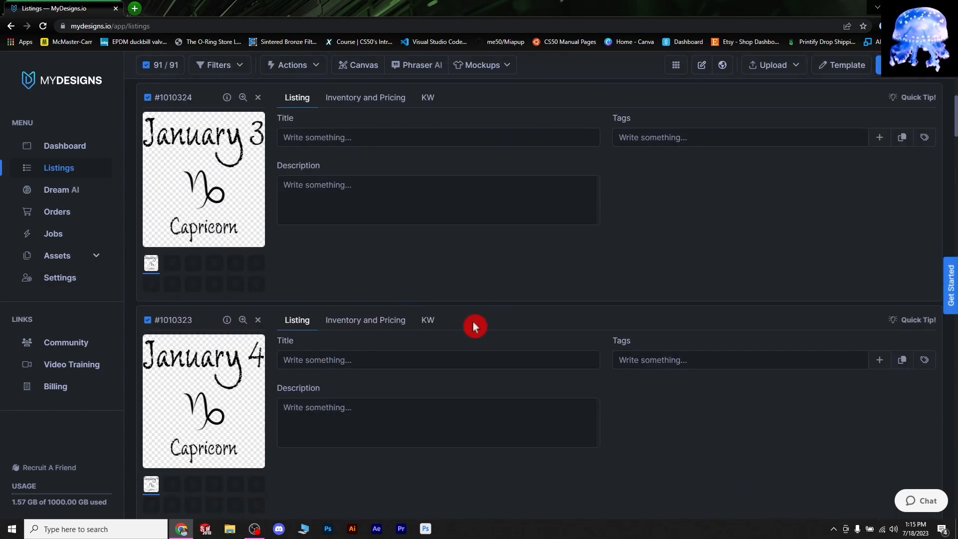
pyautogui.scroll(6, 518, 300)
pyautogui.scroll(4, 529, 309)
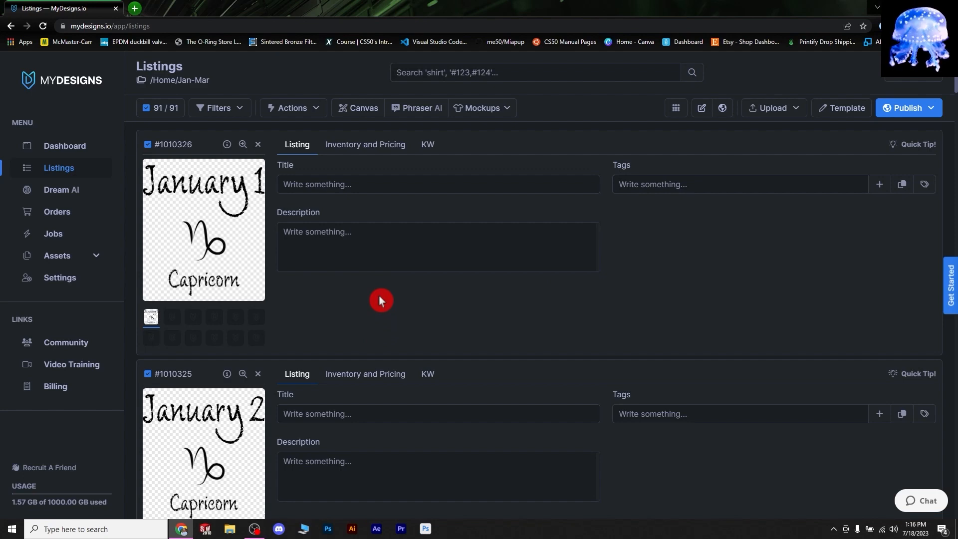
pyautogui.scroll(-6, 473, 354)
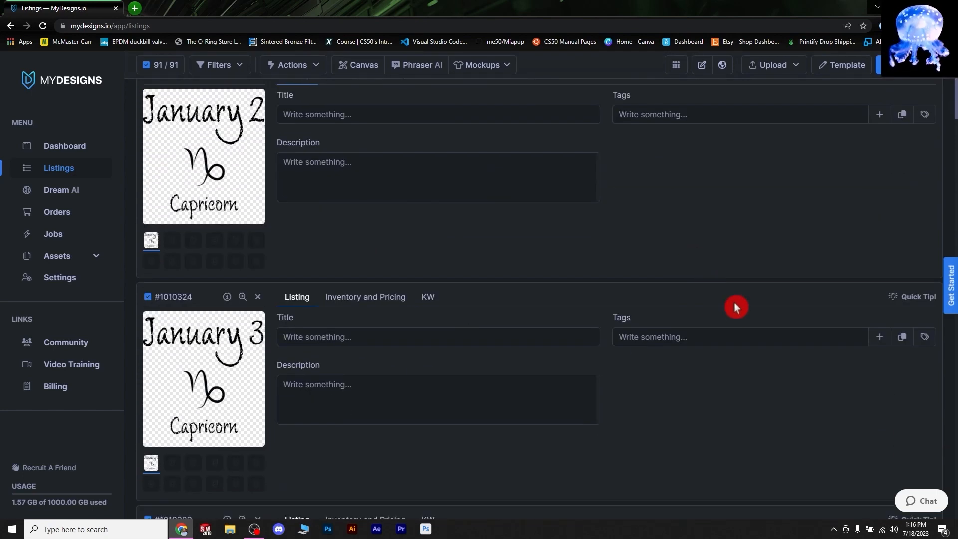
pyautogui.scroll(6, 638, 244)
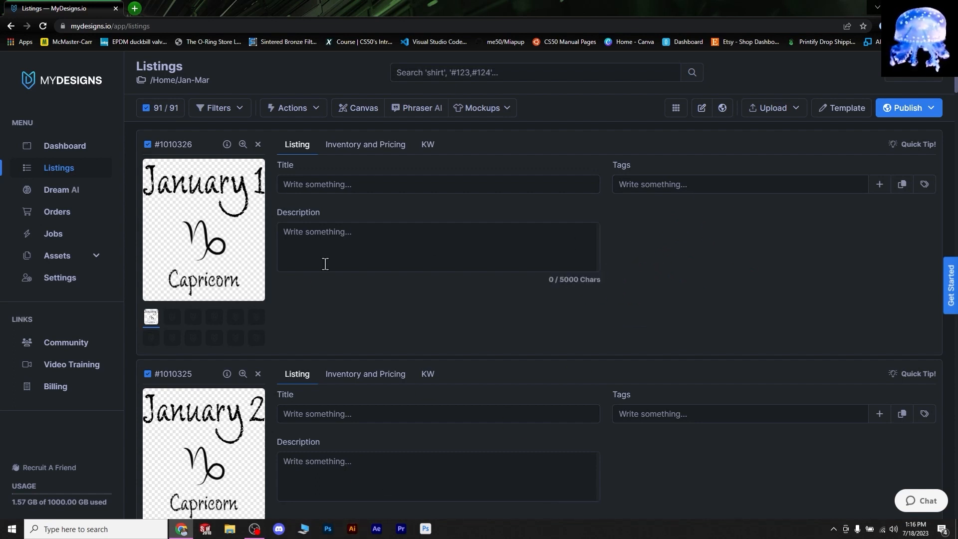
pyautogui.scroll(-5, 686, 286)
pyautogui.scroll(5, 686, 287)
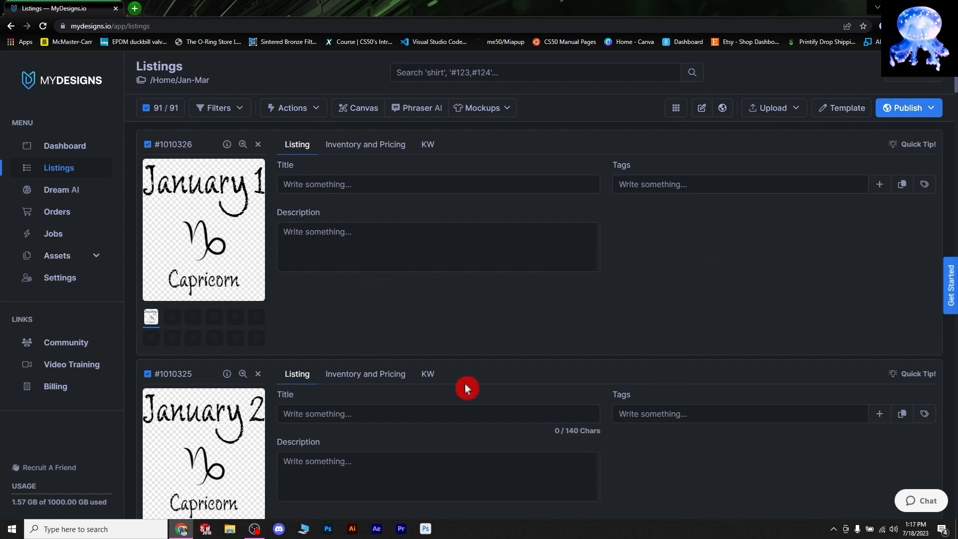
pyautogui.scroll(-5, 663, 308)
pyautogui.scroll(5, 664, 308)
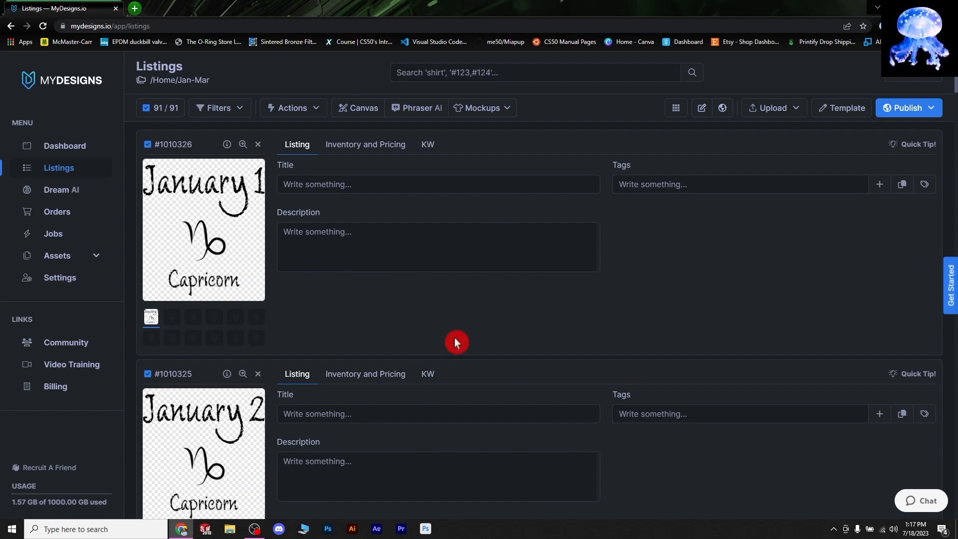
pyautogui.scroll(-5, 697, 293)
pyautogui.scroll(-6, 707, 360)
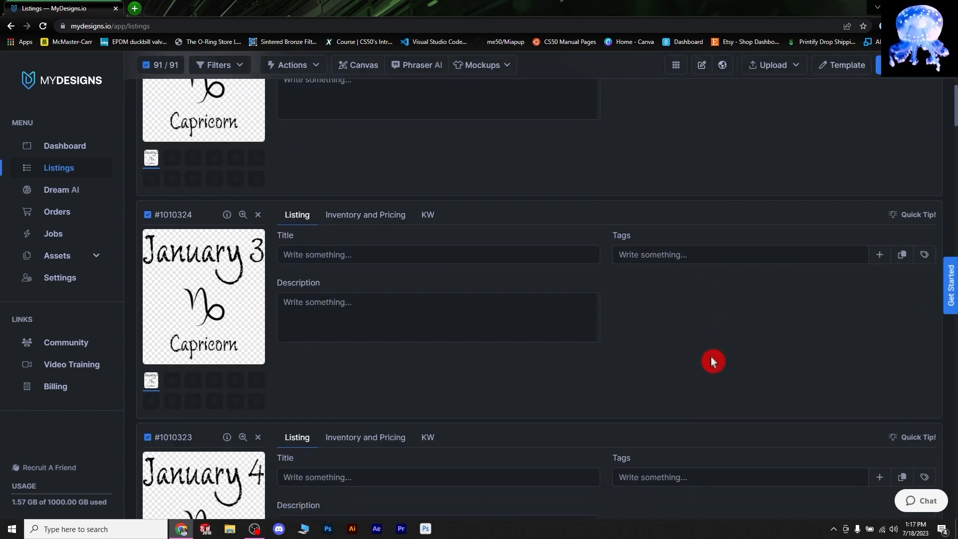
pyautogui.scroll(12, 378, 304)
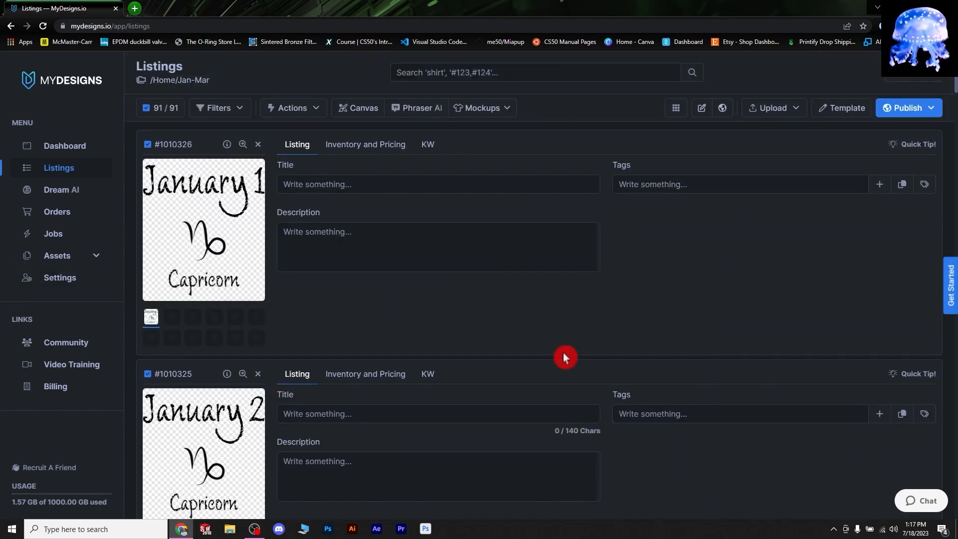